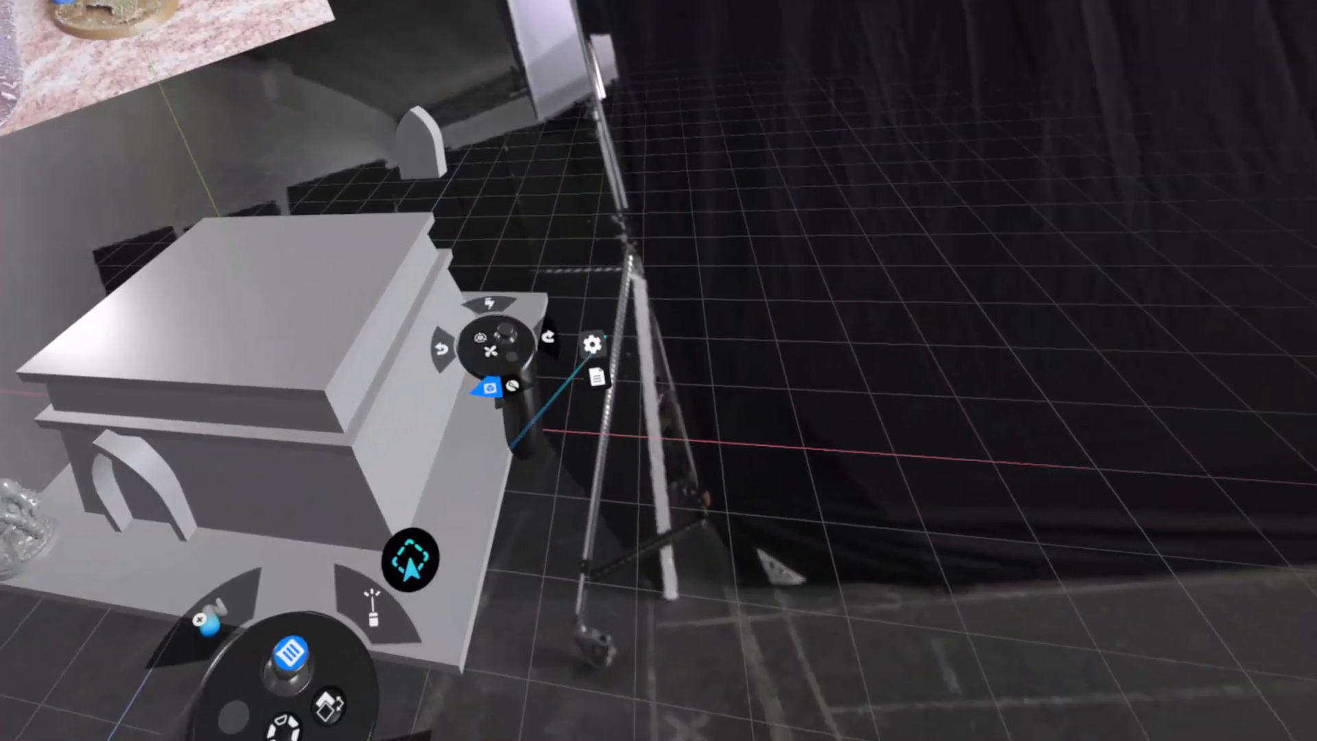
# Try a solid black #000000 colour skybox and an ambient light override in Custom Environment (2).
pyautogui.click(598, 344)
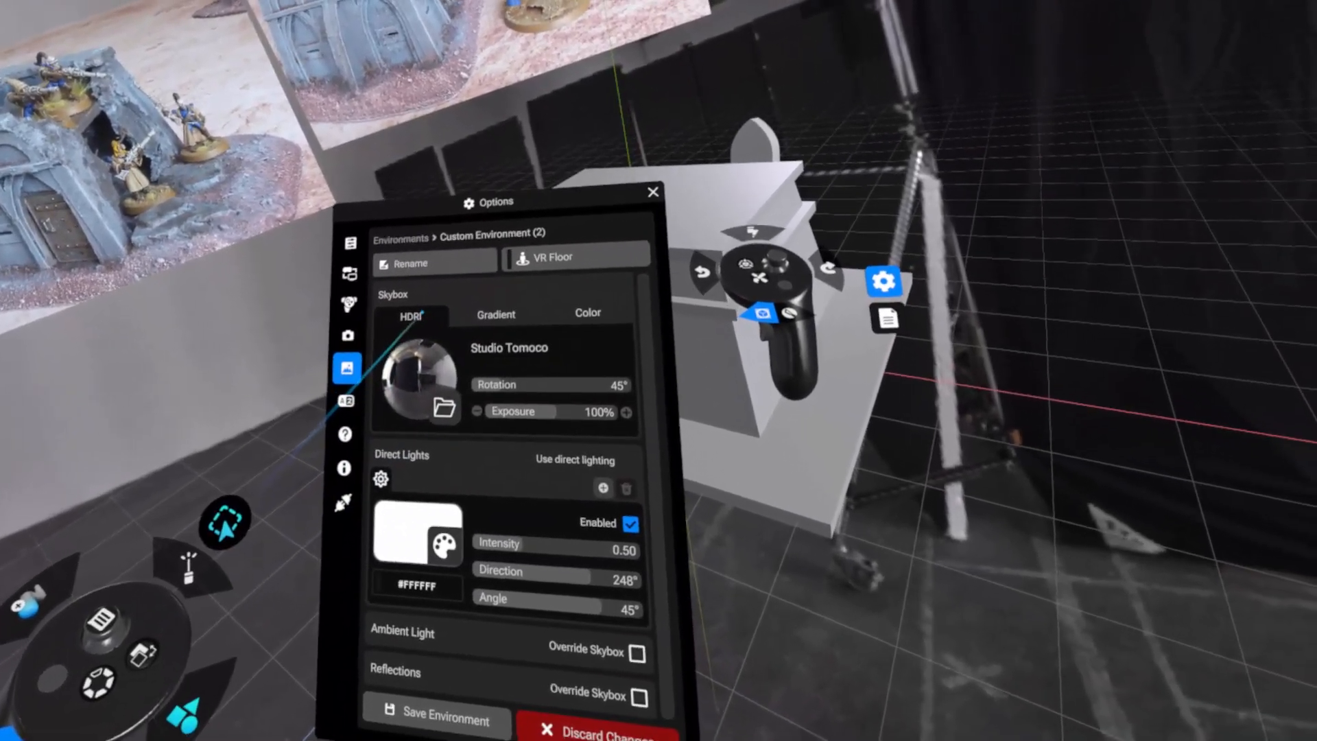
pyautogui.click(569, 323)
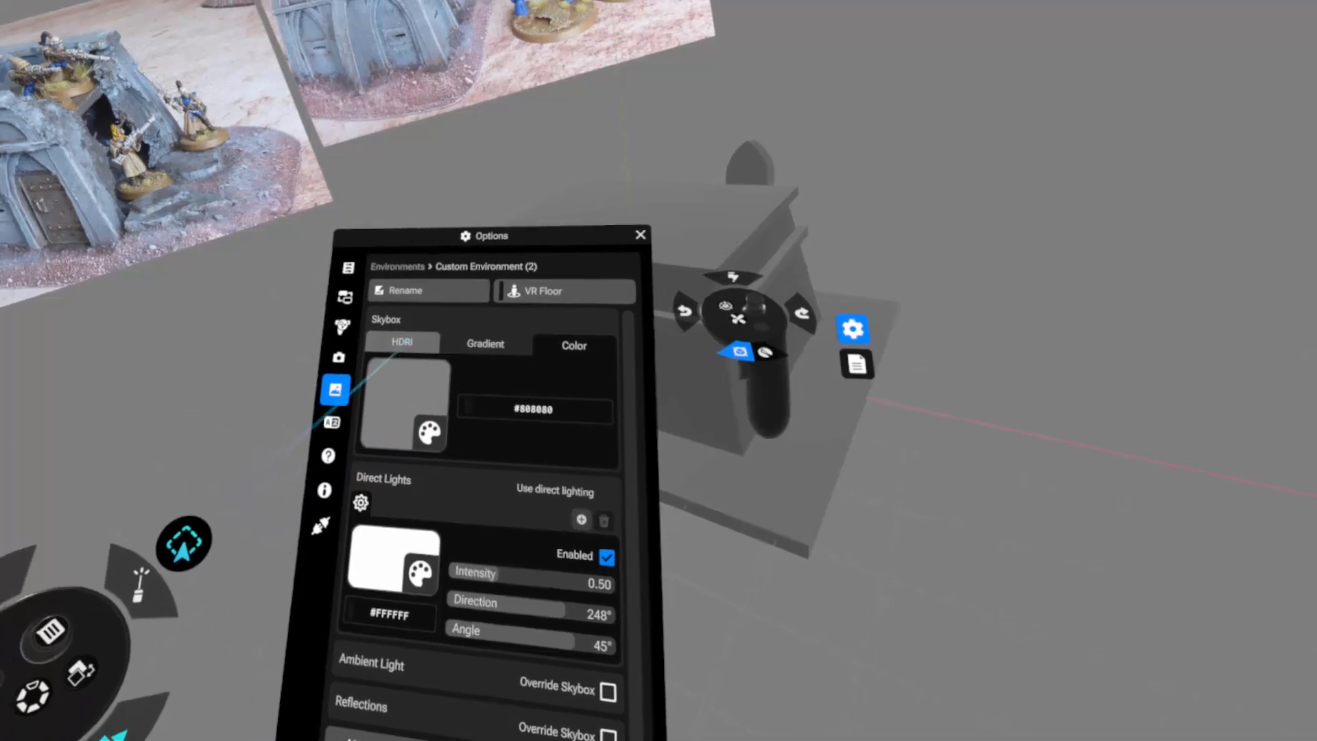
pyautogui.scroll(-3, 543, 345)
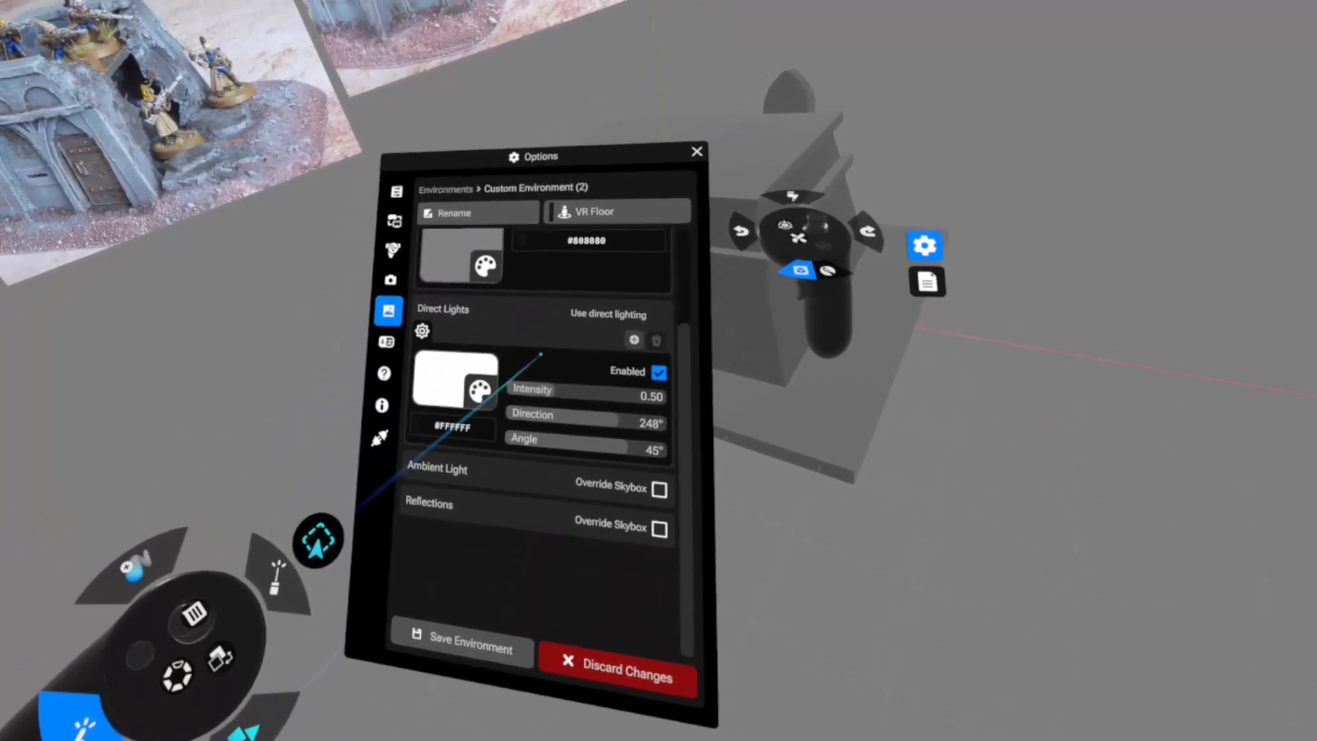
pyautogui.scroll(3, 535, 345)
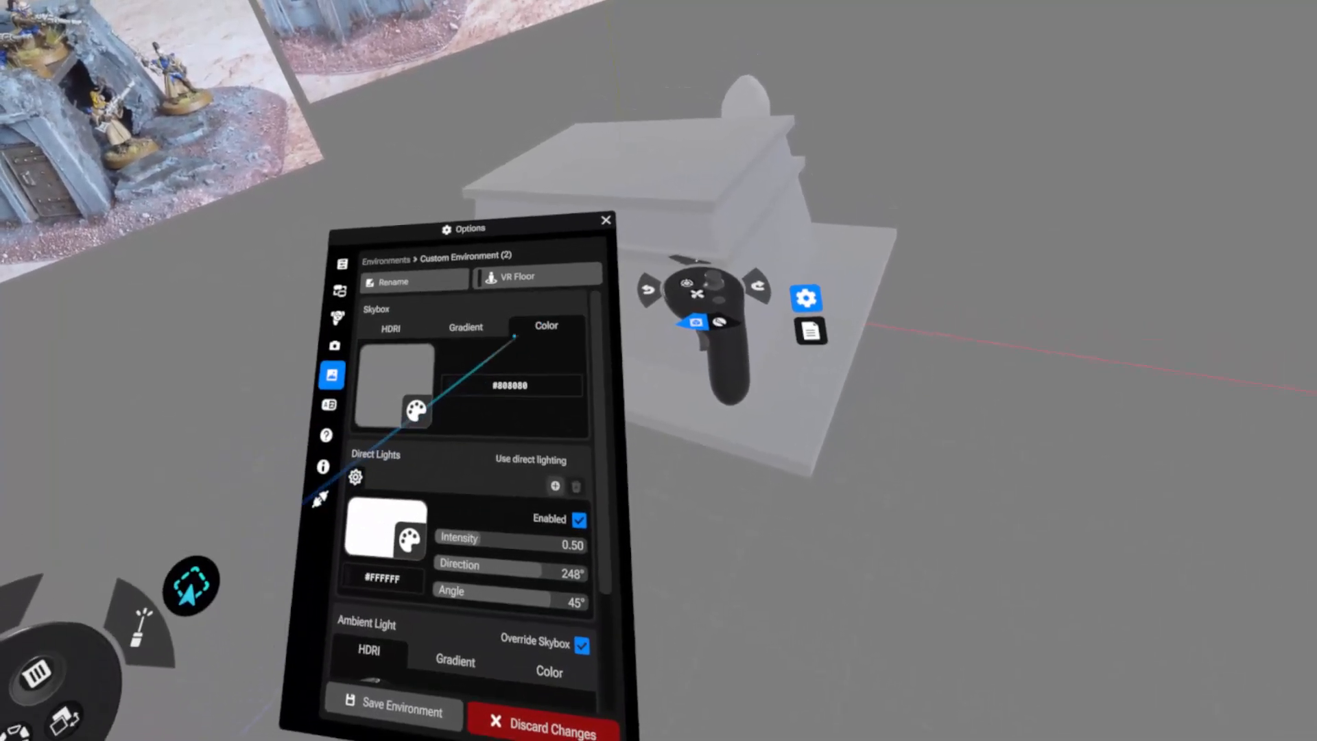
pyautogui.click(410, 363)
pyautogui.moveTo(360, 371)
pyautogui.mouseDown()
pyautogui.moveTo(363, 397)
pyautogui.moveTo(220, 469)
pyautogui.moveTo(299, 462)
pyautogui.moveTo(218, 464)
pyautogui.moveTo(311, 448)
pyautogui.mouseUp()
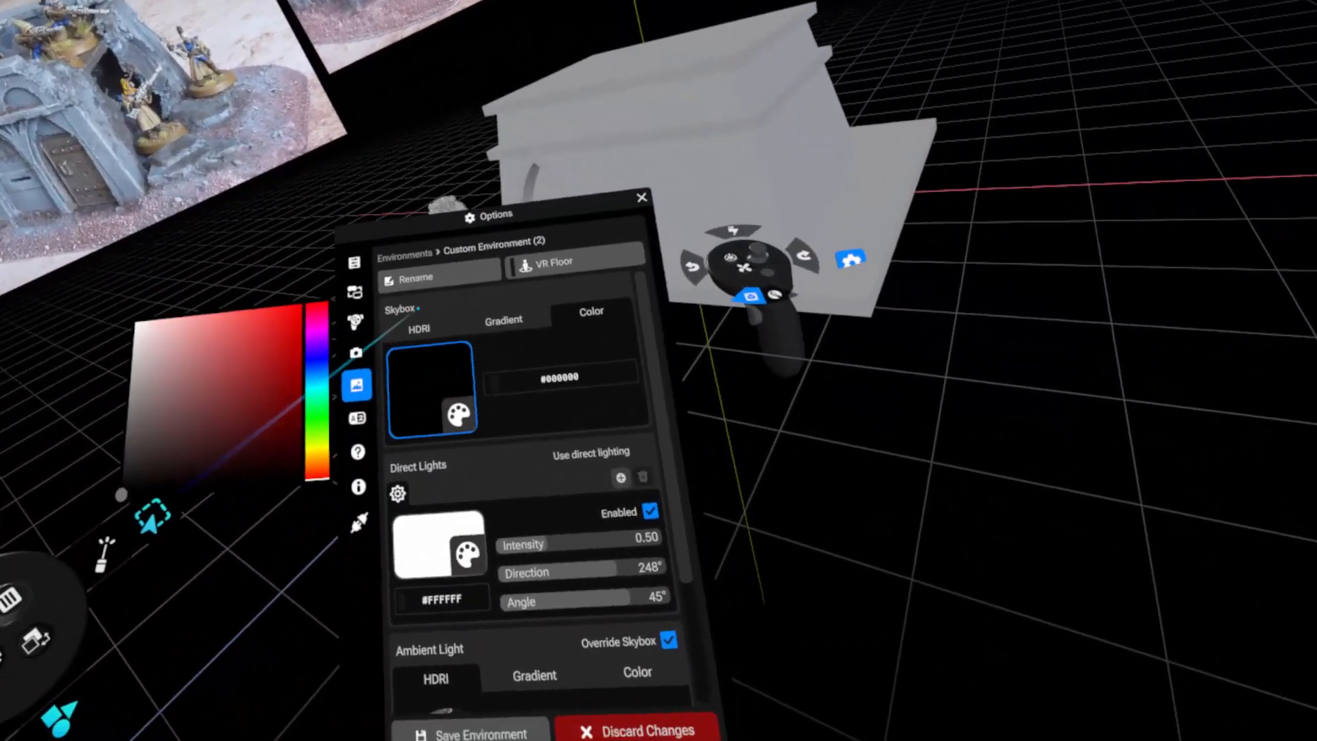
# Return the custom skybox to HDRI, leave its settings and switch the scene to the Solid black default environment.
pyautogui.click(422, 314)
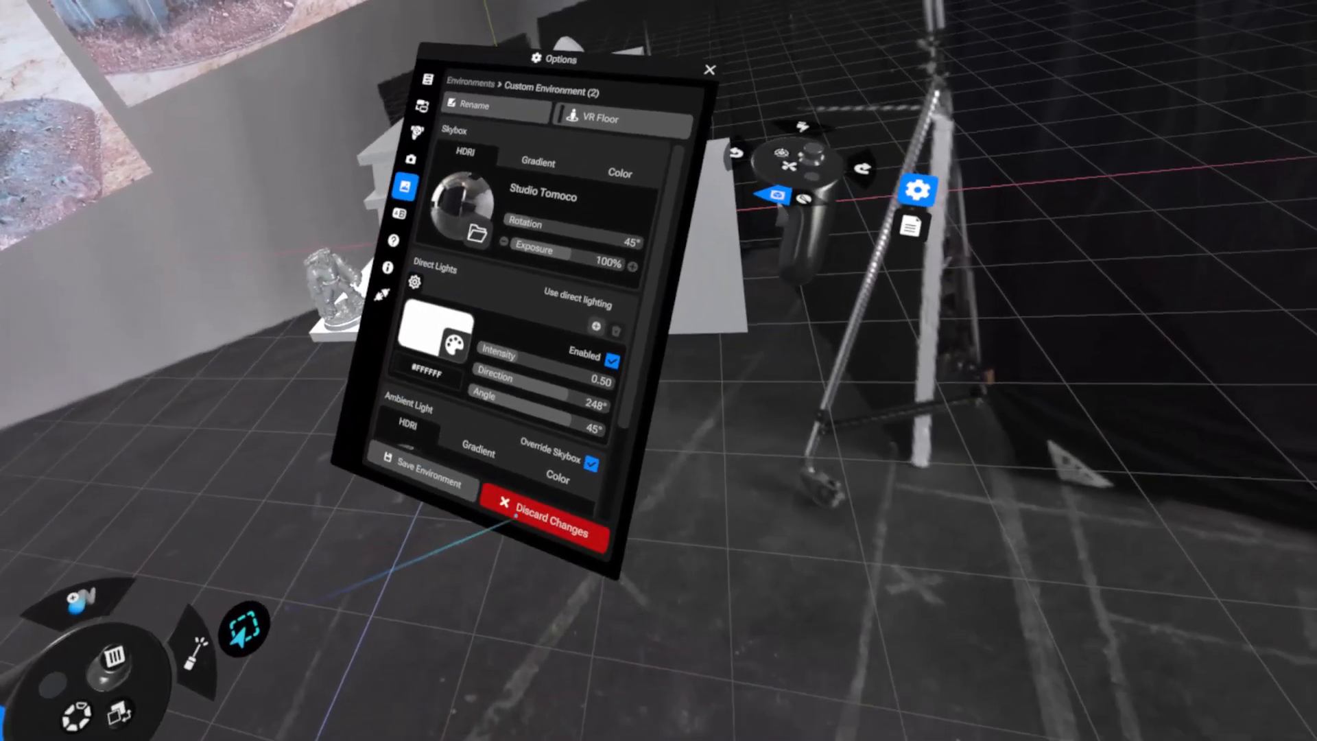
pyautogui.click(641, 730)
pyautogui.click(450, 259)
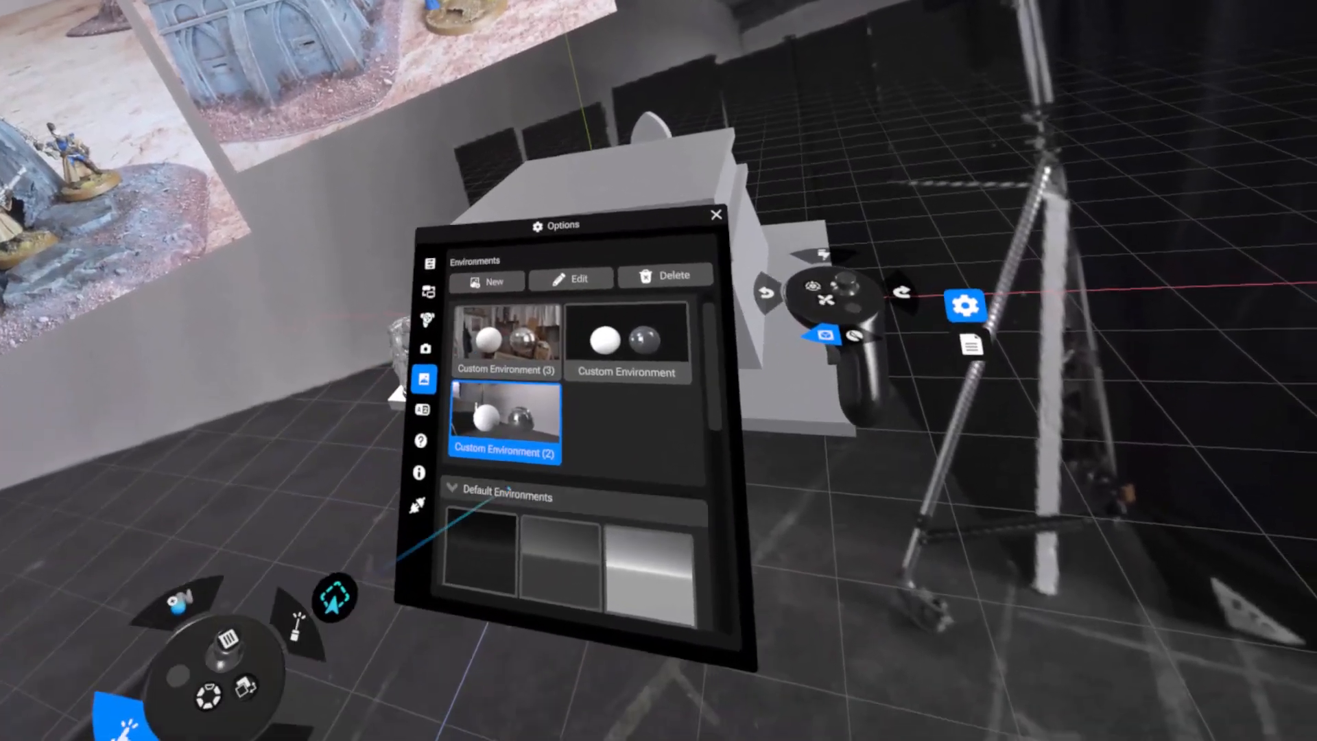
pyautogui.click(478, 465)
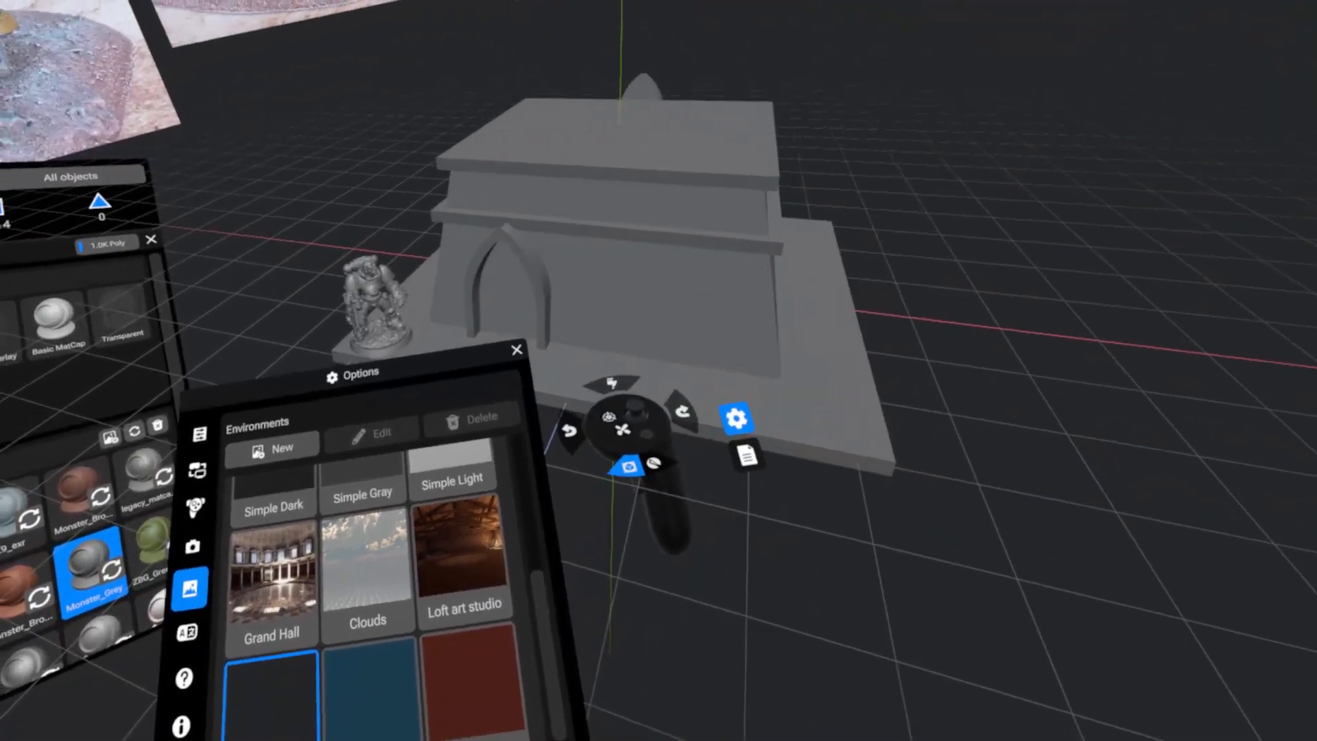
pyautogui.click(691, 410)
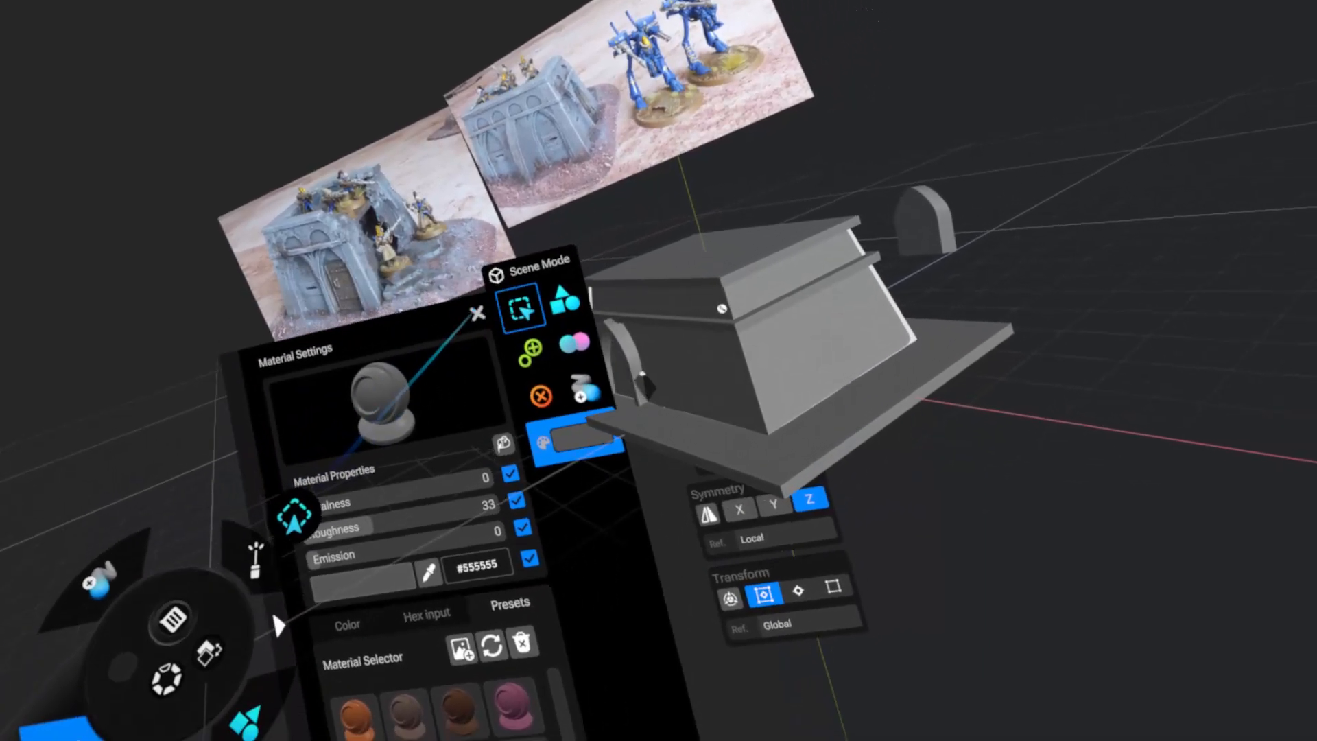
# Isolate the building's main tapered block, Cube_002.pm.0001, hiding all other objects.
pyautogui.click(478, 310)
pyautogui.click(374, 353)
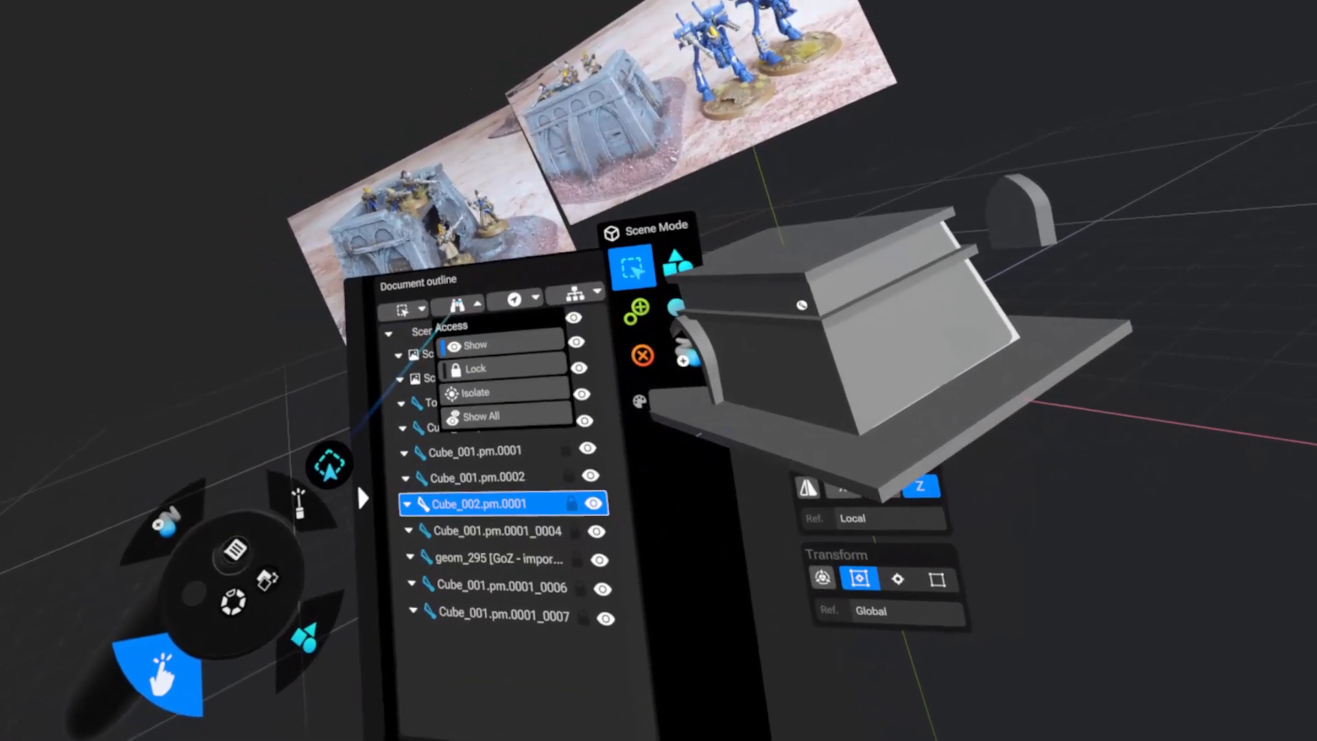
pyautogui.click(473, 389)
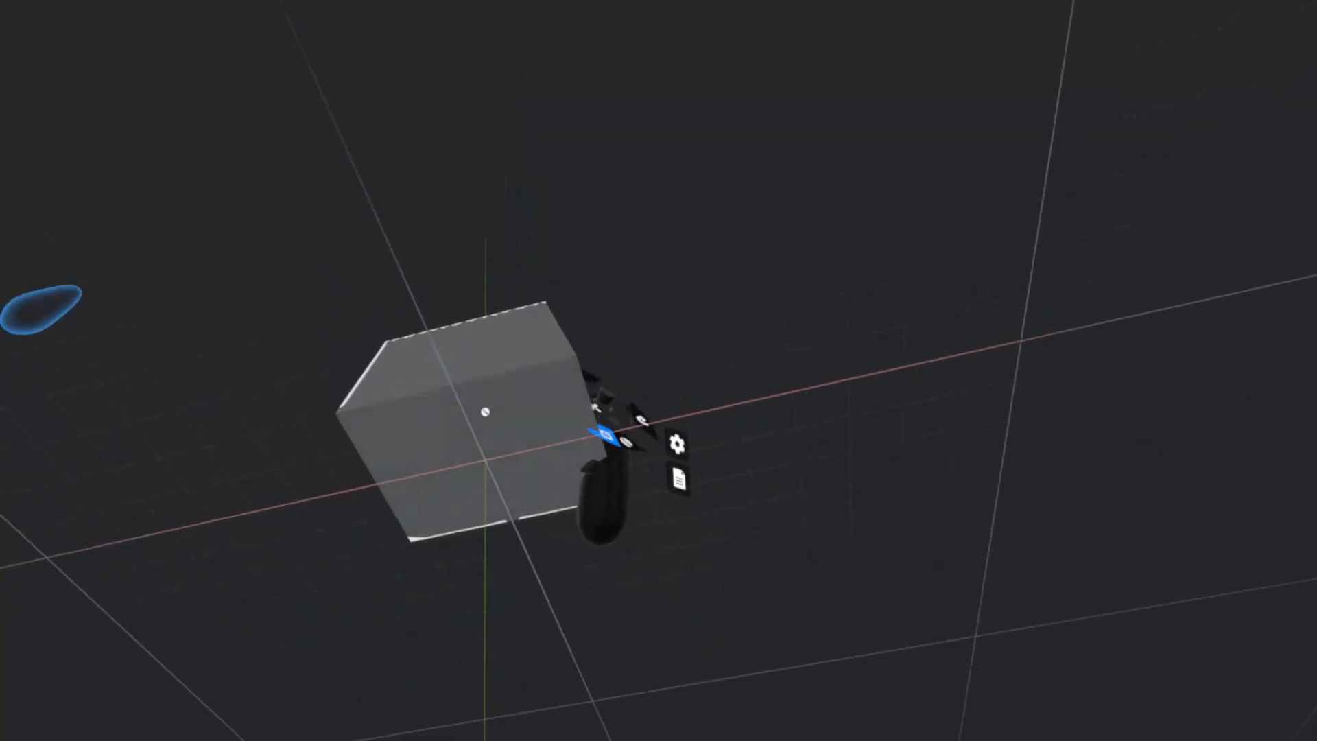
# Create a slightly smaller copy of the isolated block and move it down so it protrudes below the original.
pyautogui.click(627, 343)
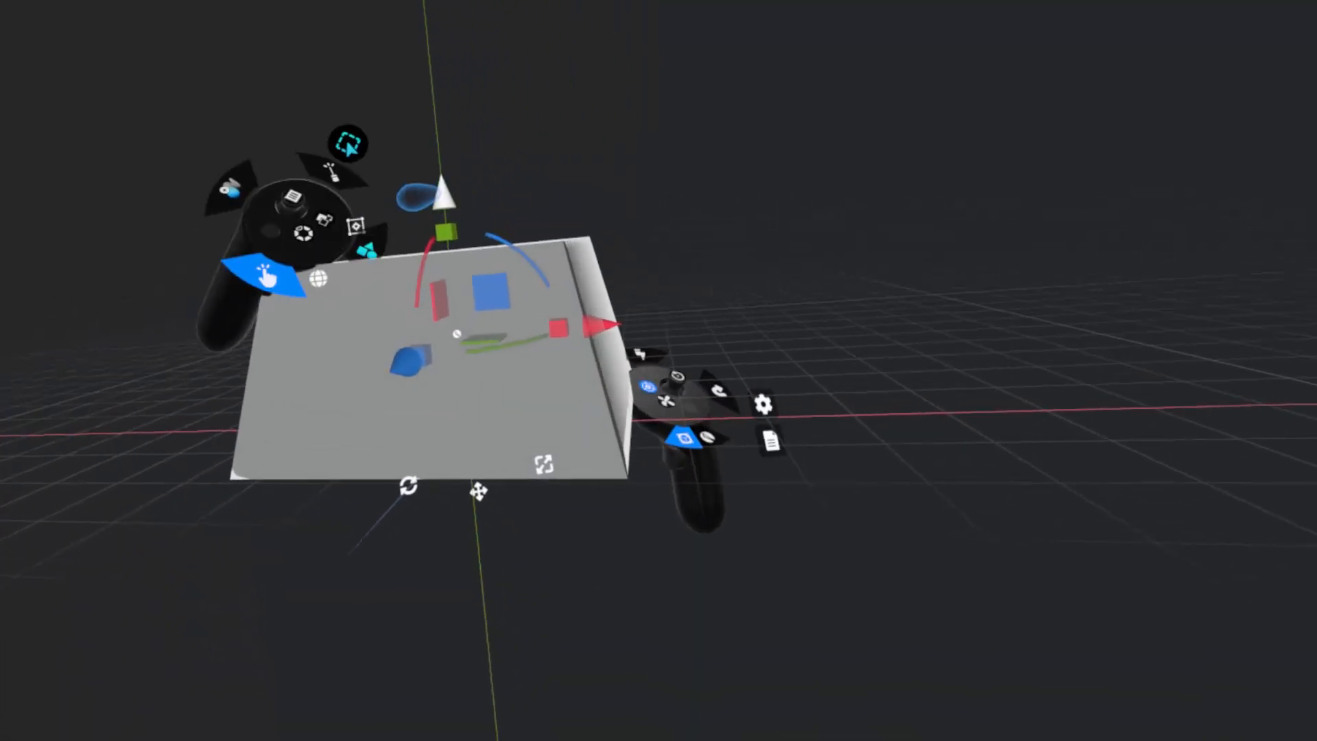
pyautogui.moveTo(442, 194); pyautogui.dragTo(376, 227)
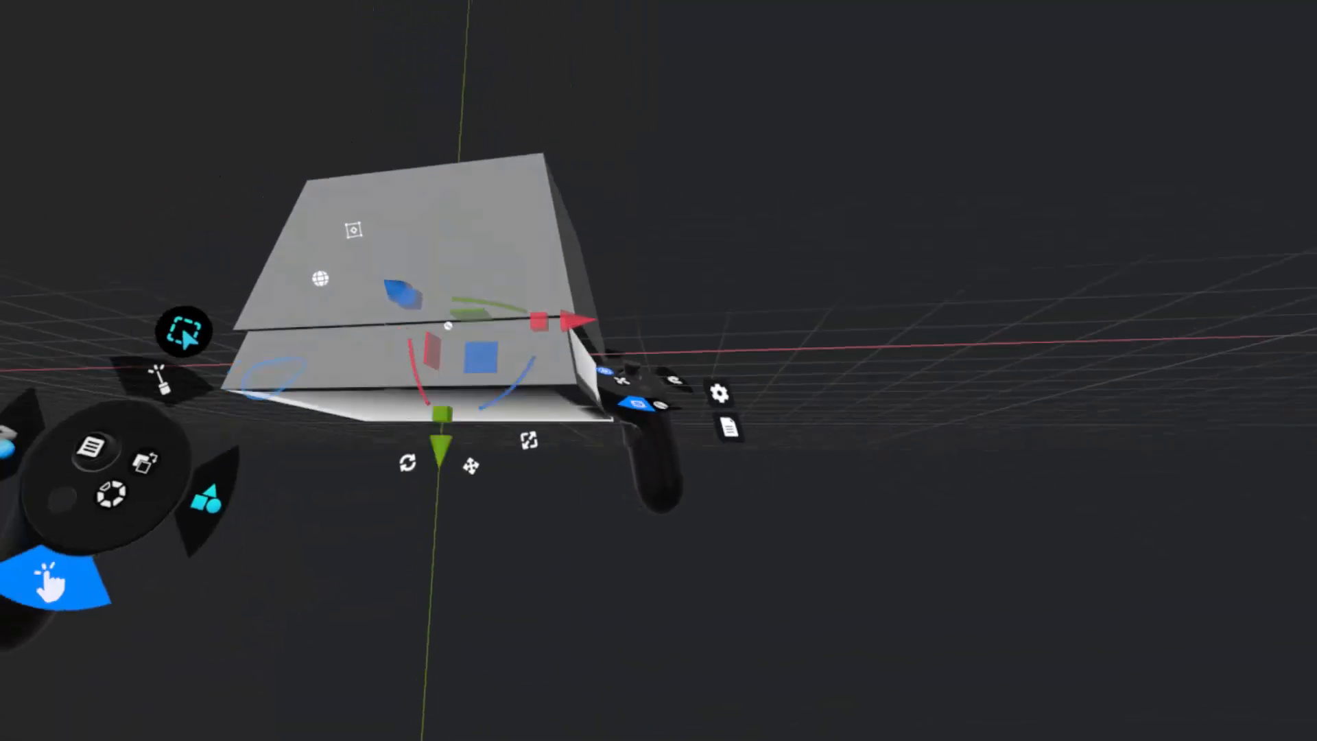
pyautogui.moveTo(472, 425)
pyautogui.mouseDown()
pyautogui.moveTo(447, 412)
pyautogui.moveTo(466, 406)
pyautogui.mouseUp()
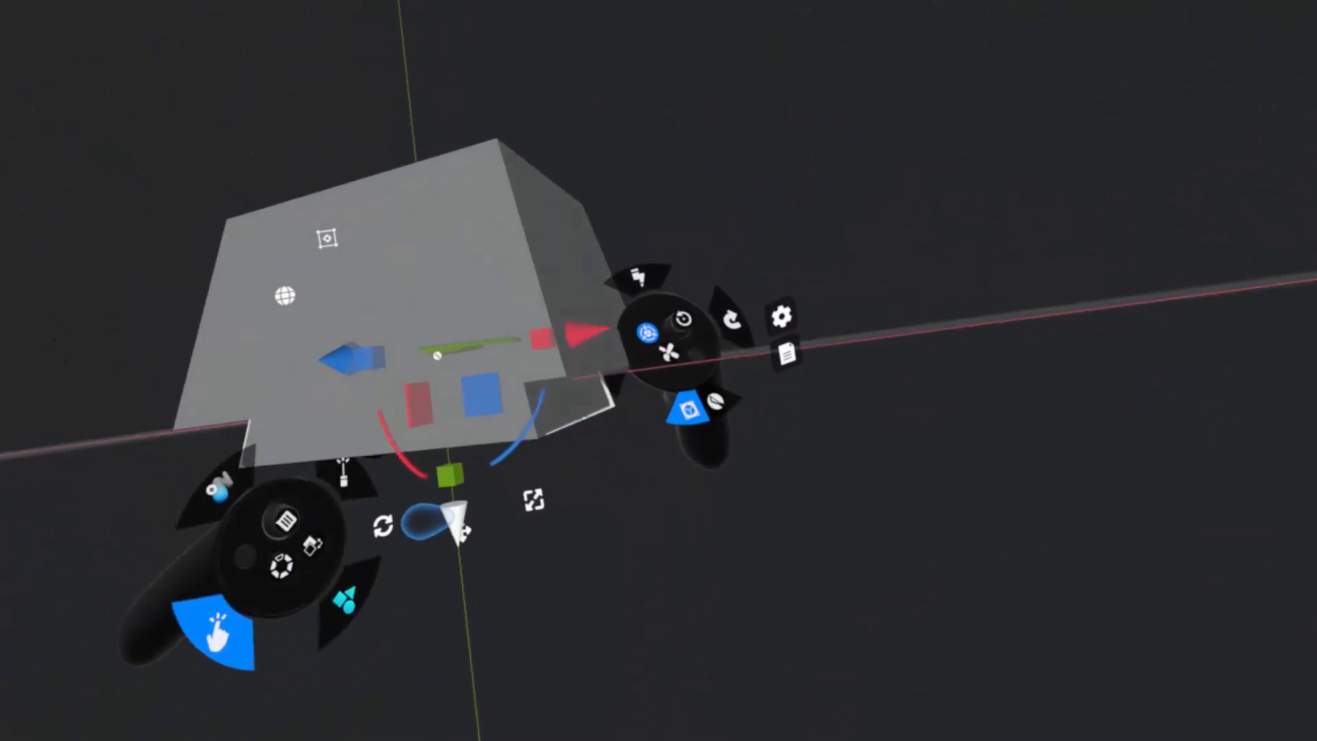
pyautogui.moveTo(454, 519); pyautogui.dragTo(459, 599)
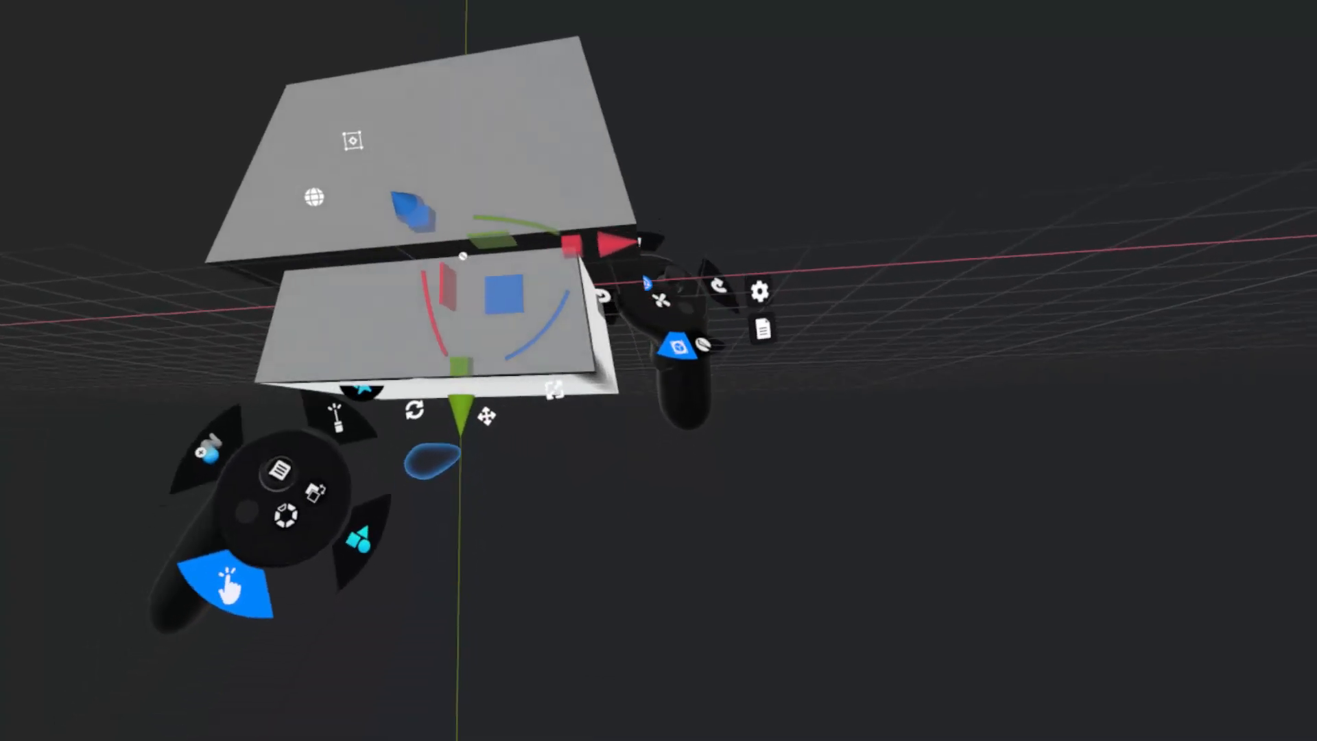
pyautogui.moveTo(425, 427); pyautogui.dragTo(414, 652)
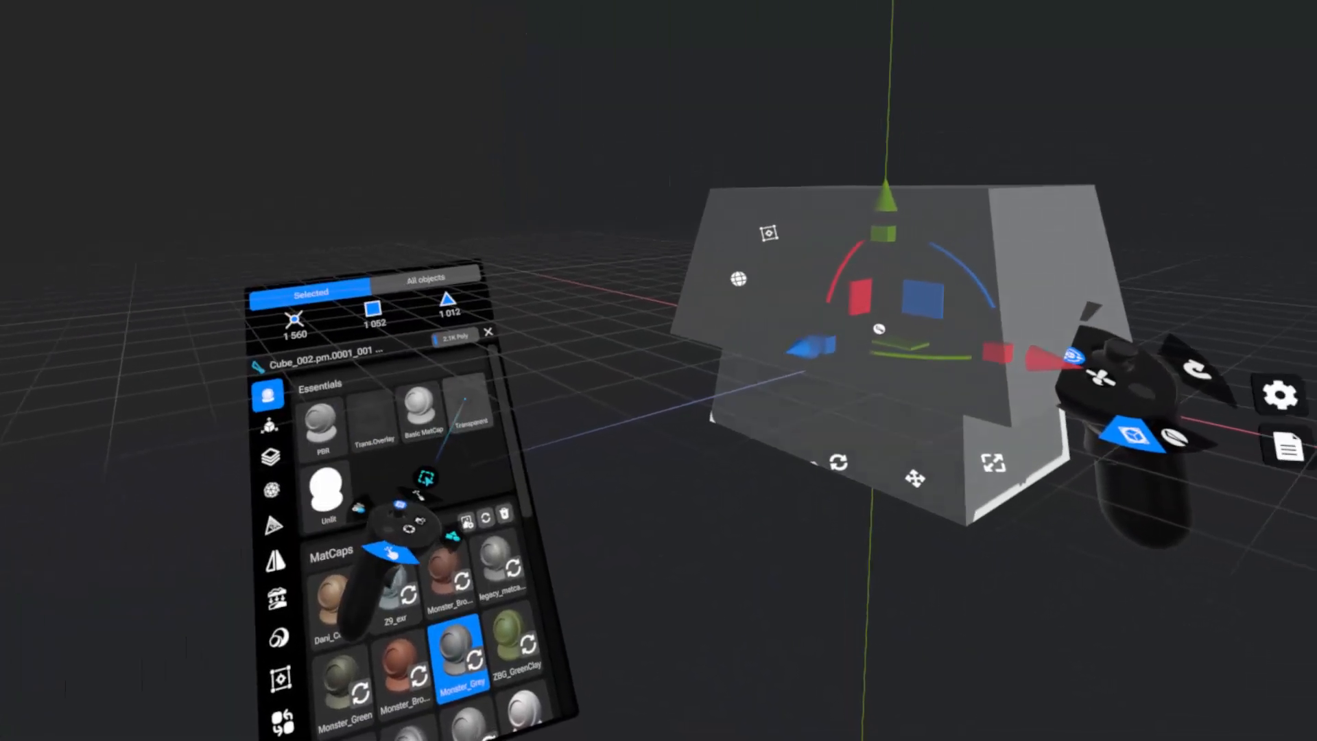
# Apply the Transparent material to both the smaller copy and the original block.
pyautogui.click(232, 415)
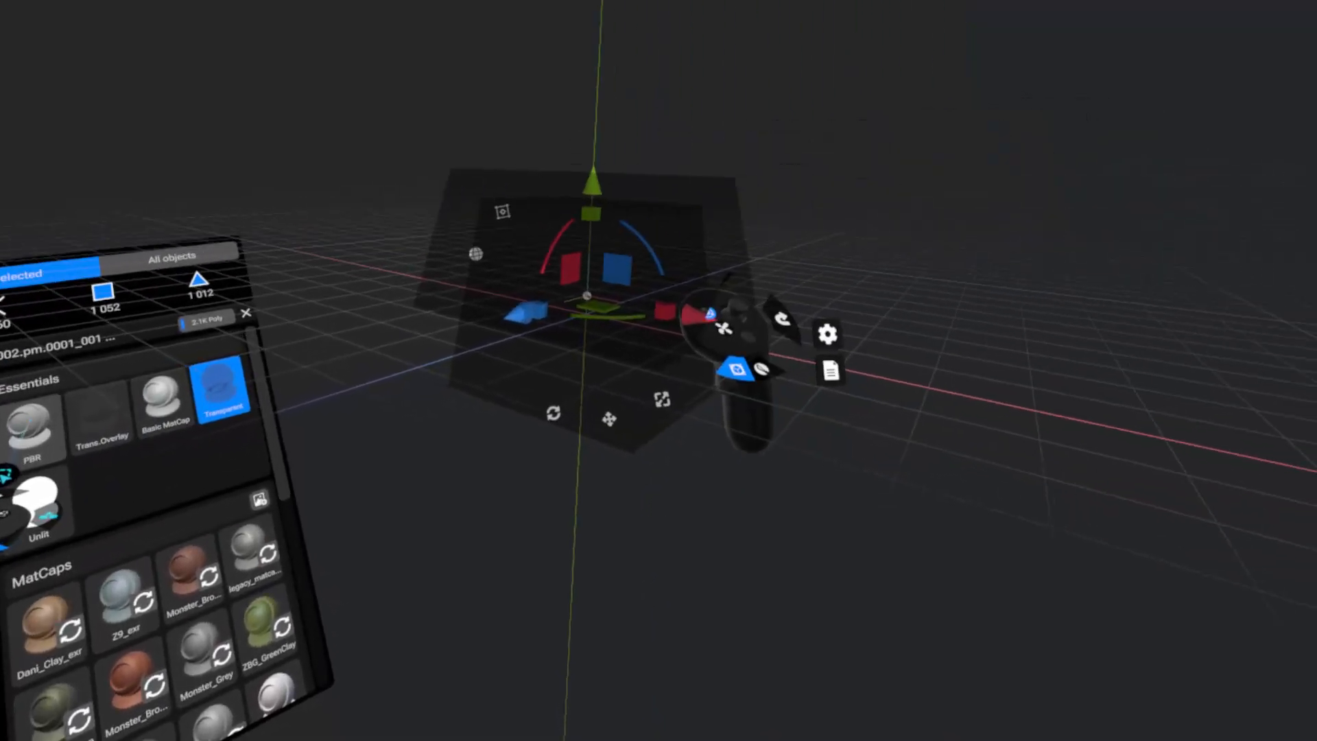
pyautogui.click(365, 367)
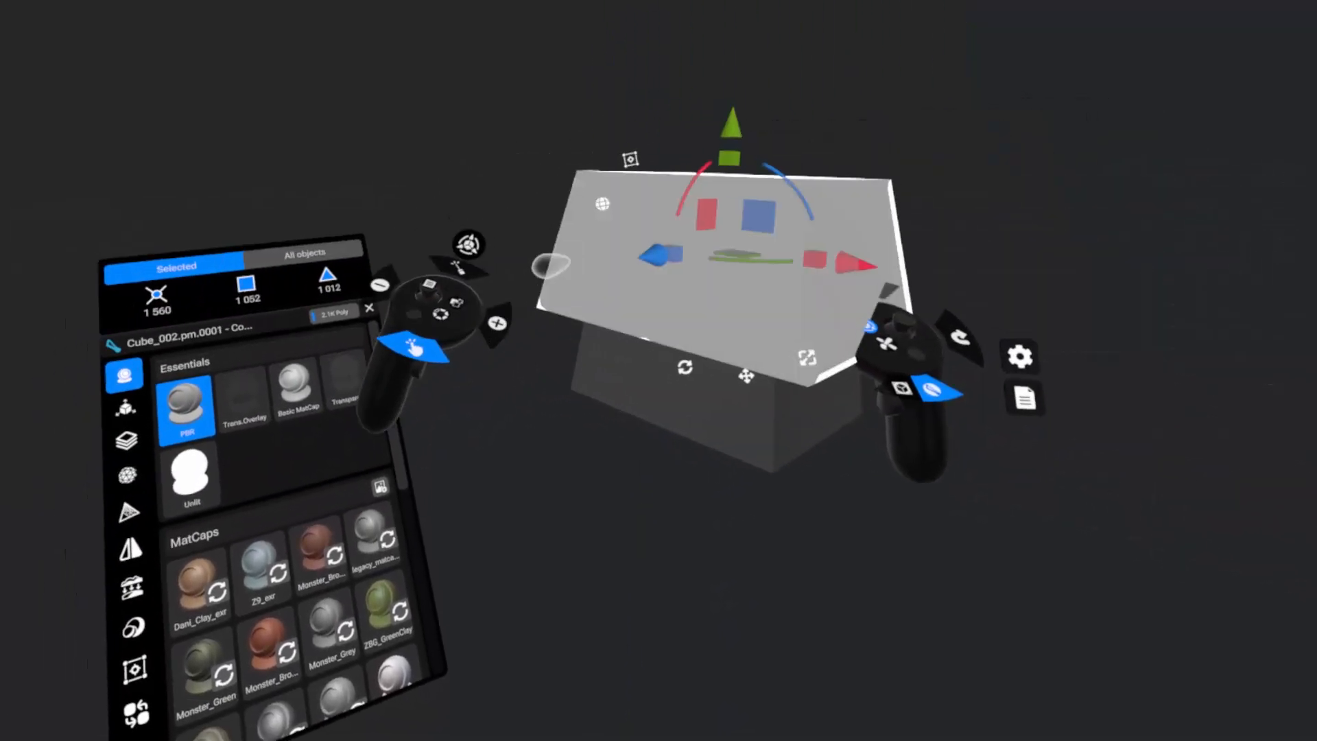
pyautogui.click(365, 364)
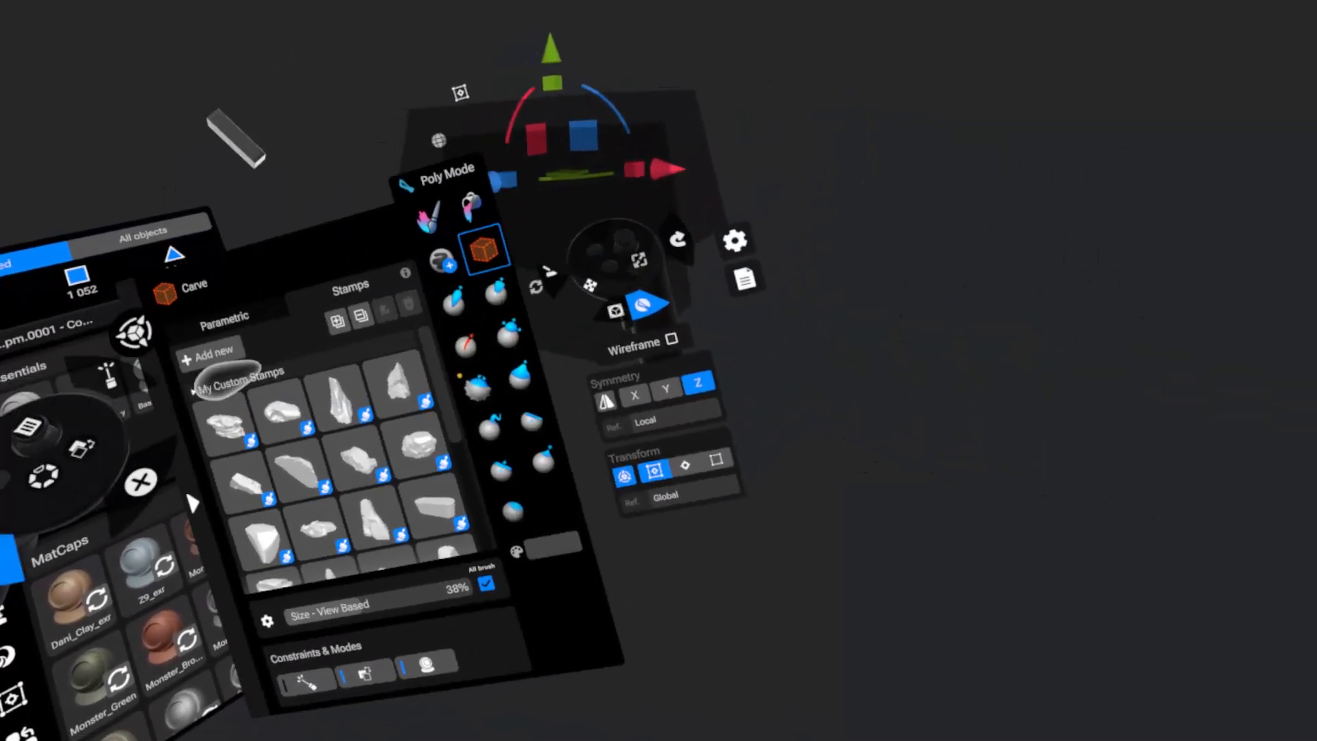
pyautogui.click(490, 458)
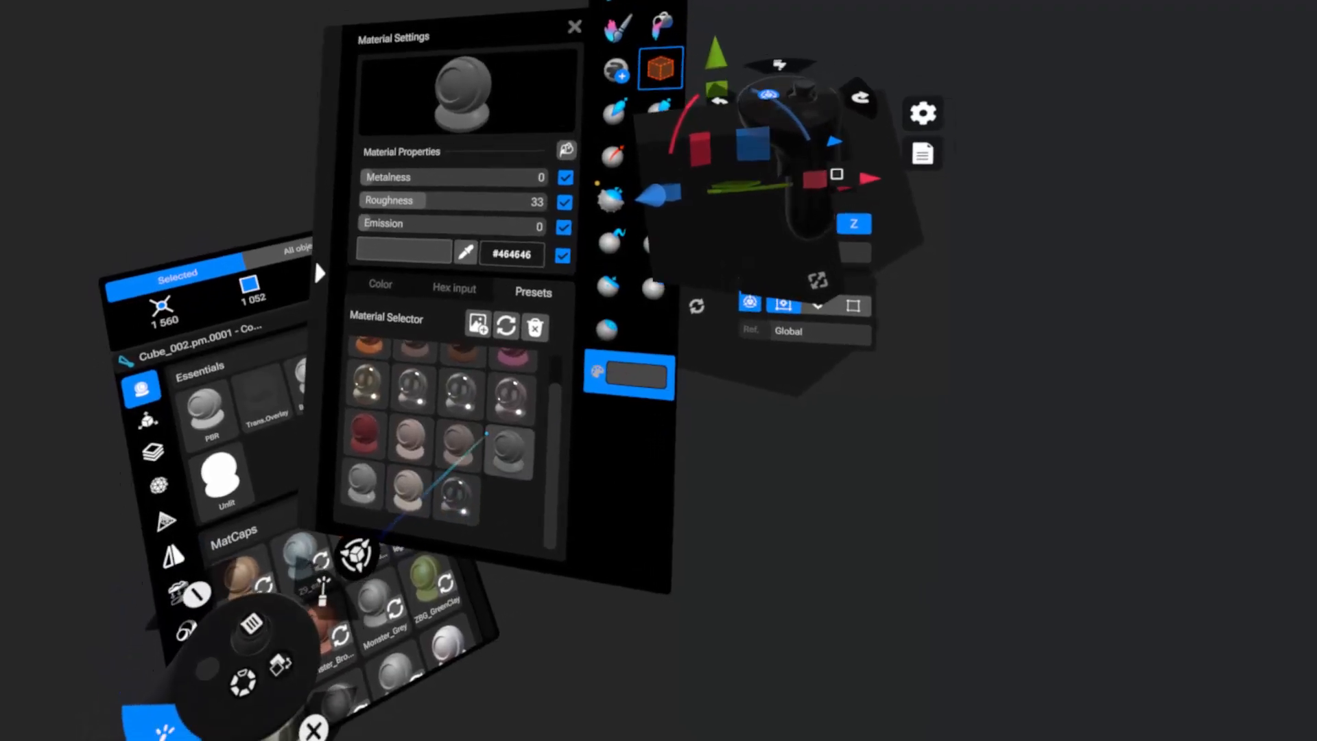
pyautogui.click(371, 286)
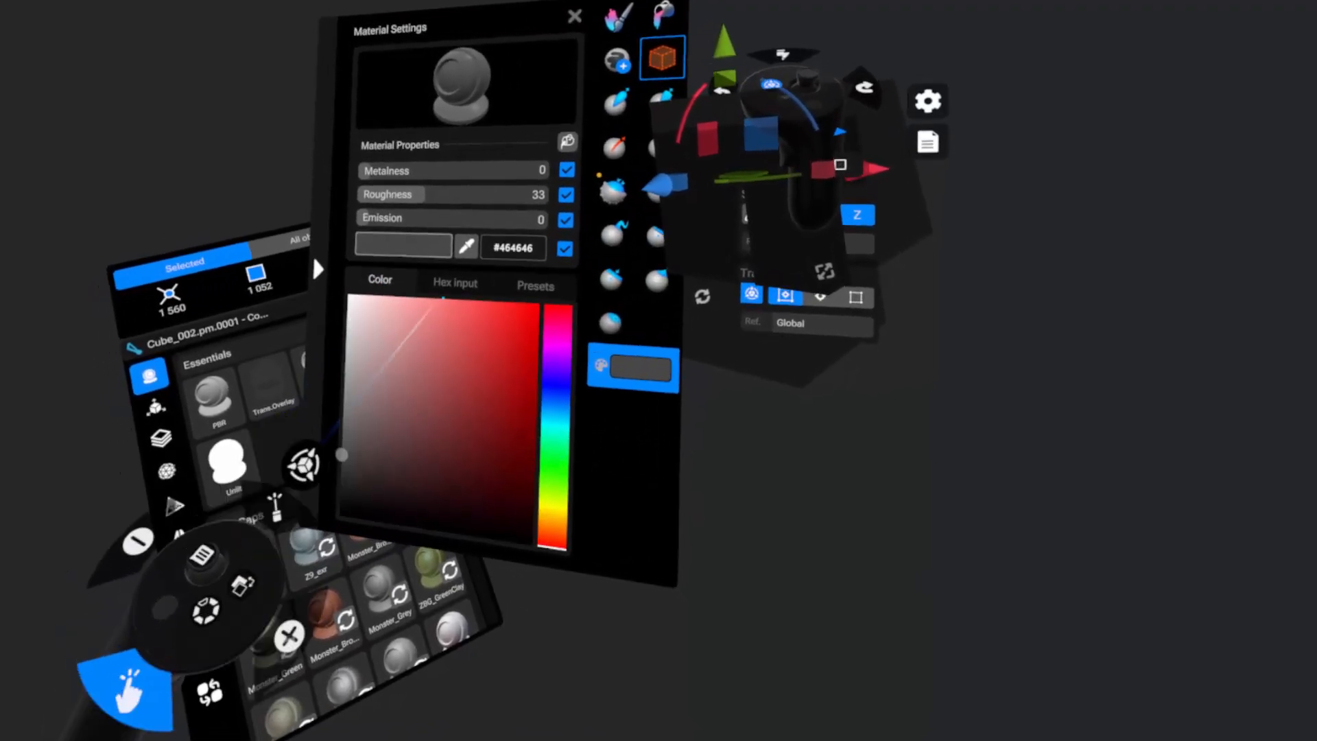
pyautogui.click(447, 285)
pyautogui.click(527, 288)
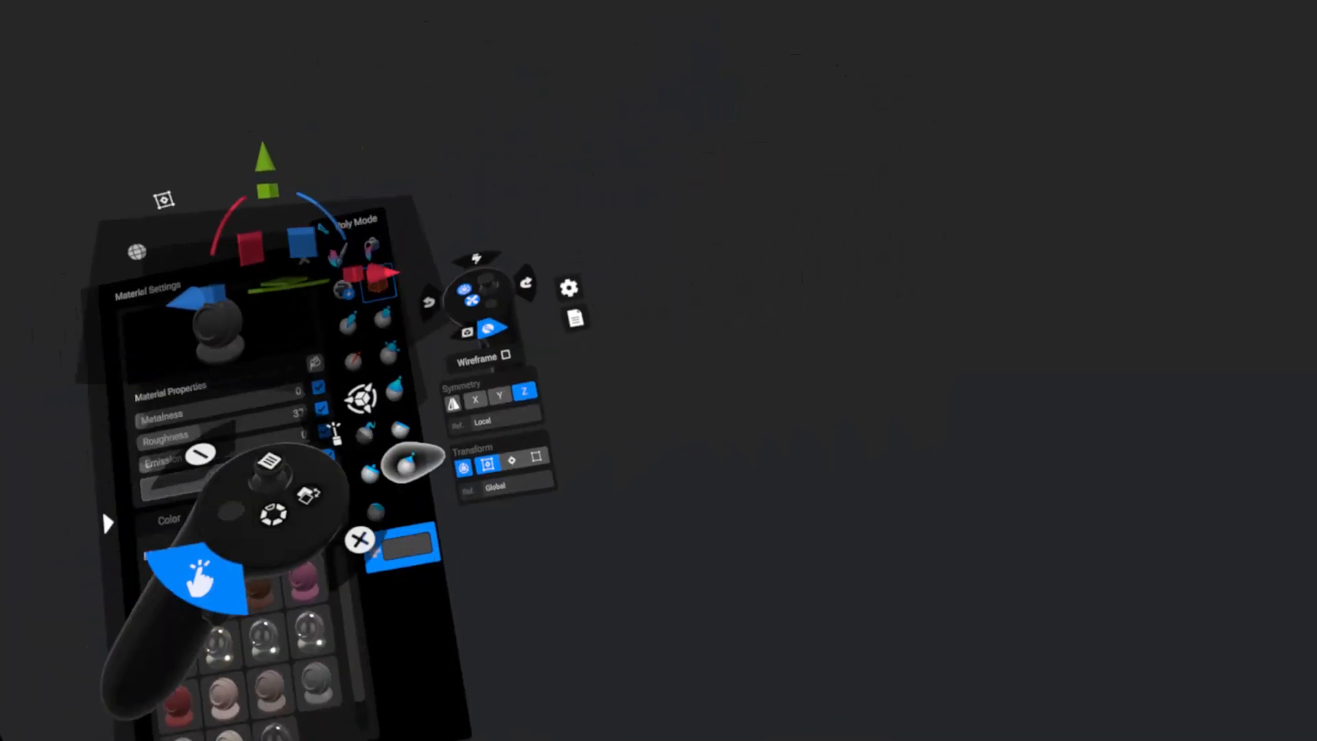
pyautogui.click(535, 288)
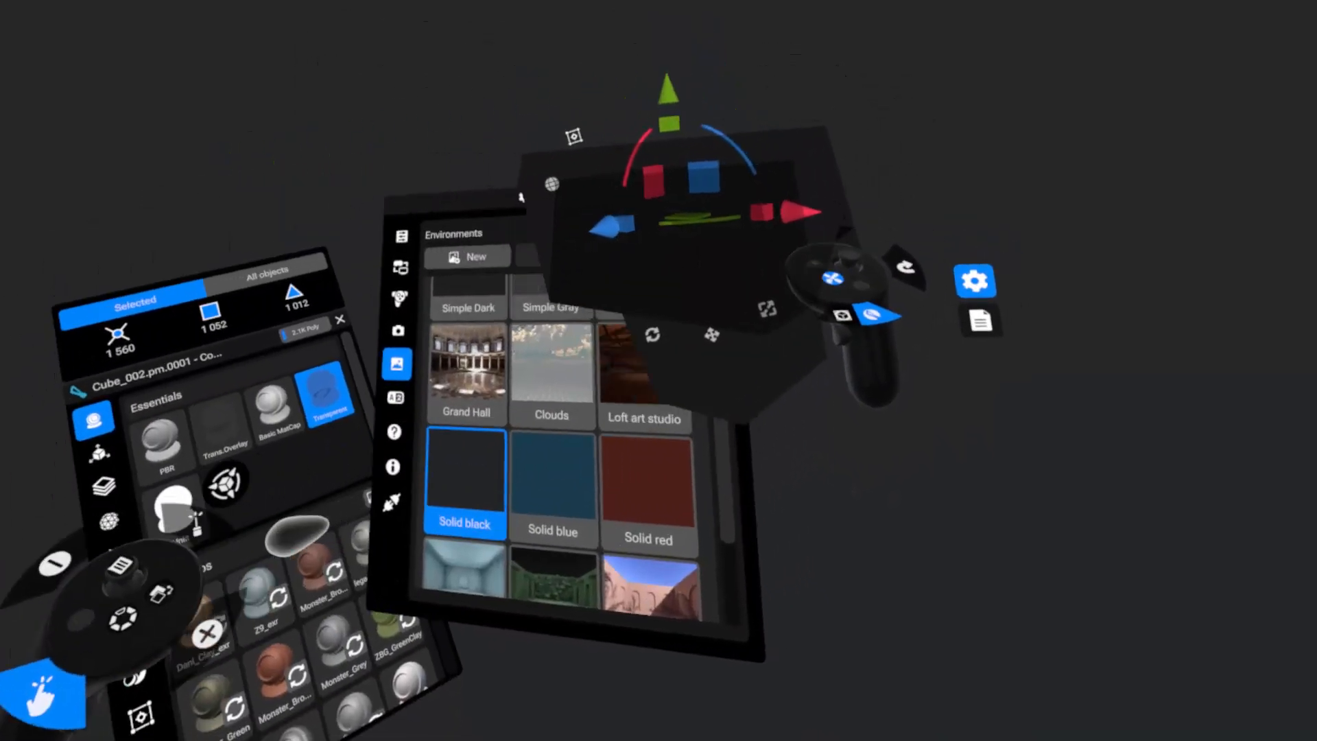
pyautogui.click(426, 261)
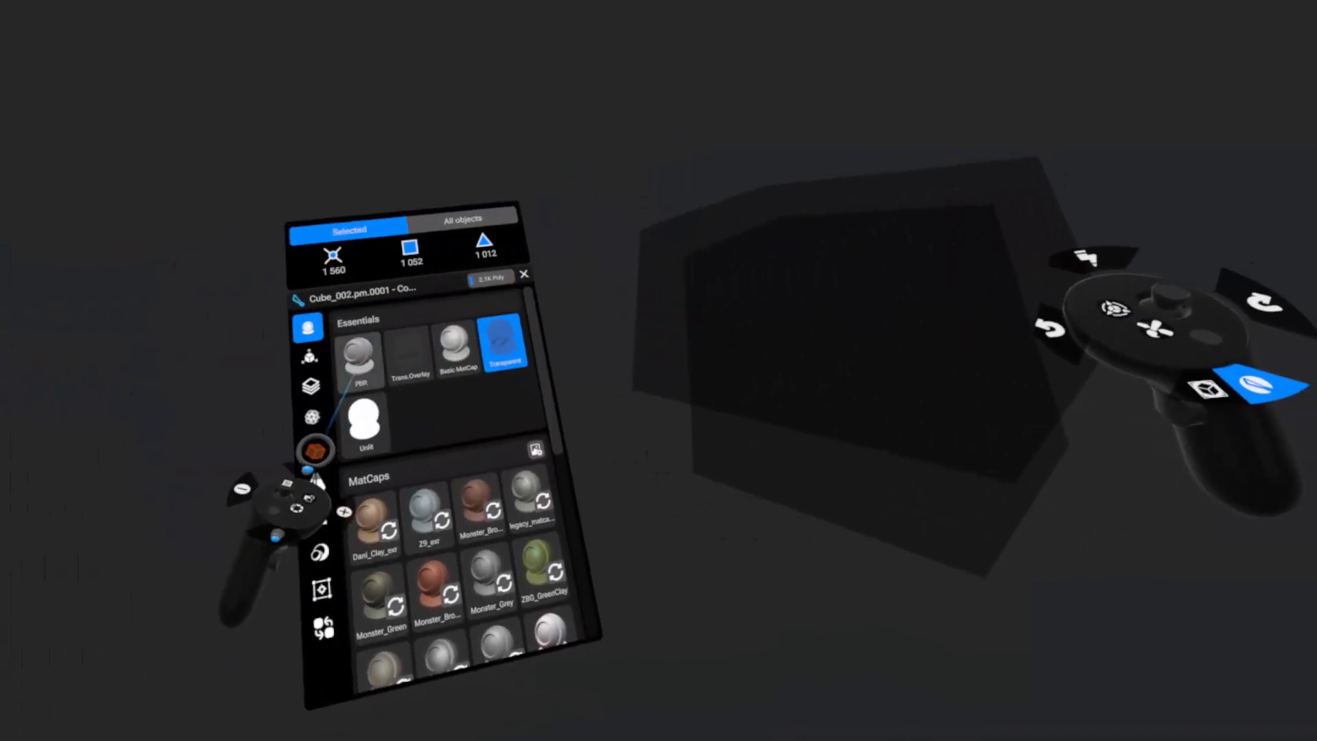
# Try the PBR material on the original block and on its smaller copy in turn.
pyautogui.click(355, 361)
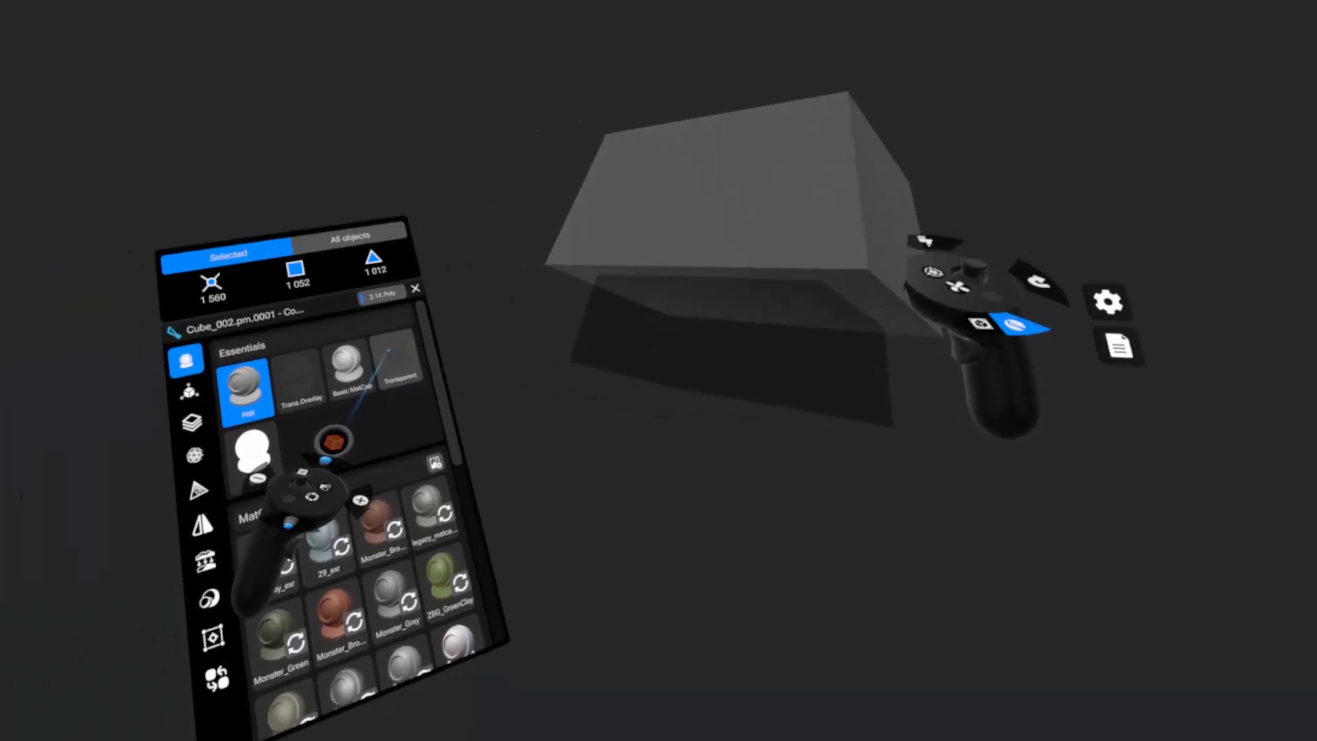
pyautogui.click(255, 381)
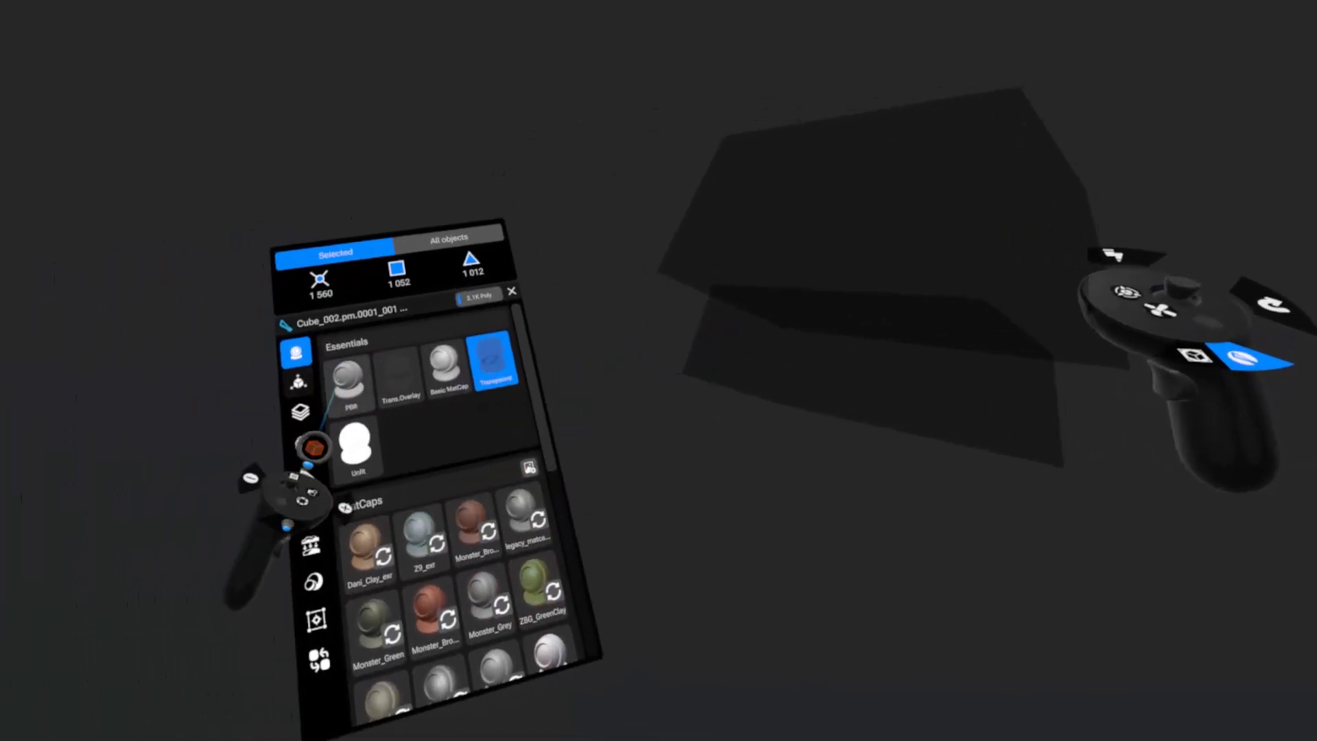
pyautogui.click(144, 411)
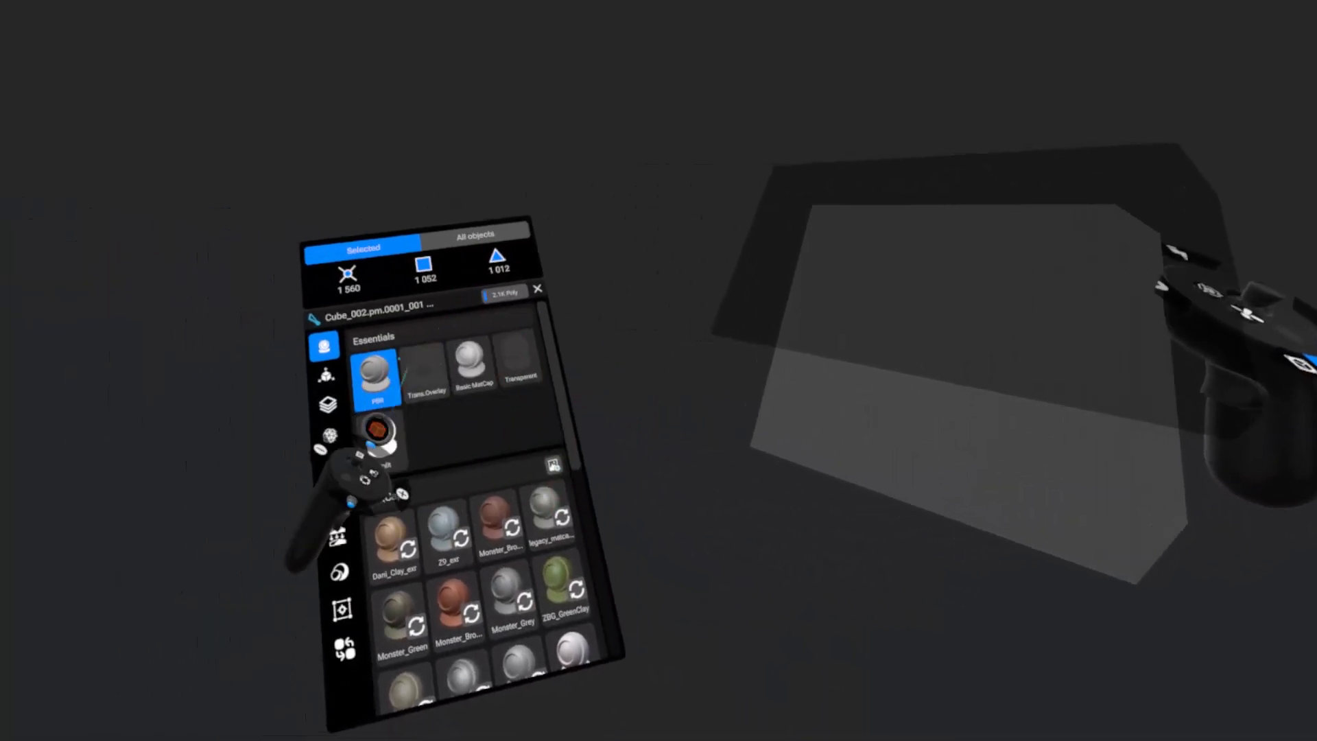
# Assign the Monster_Grey MatCap to the copy and enable applying materials to all objects.
pyautogui.click(508, 562)
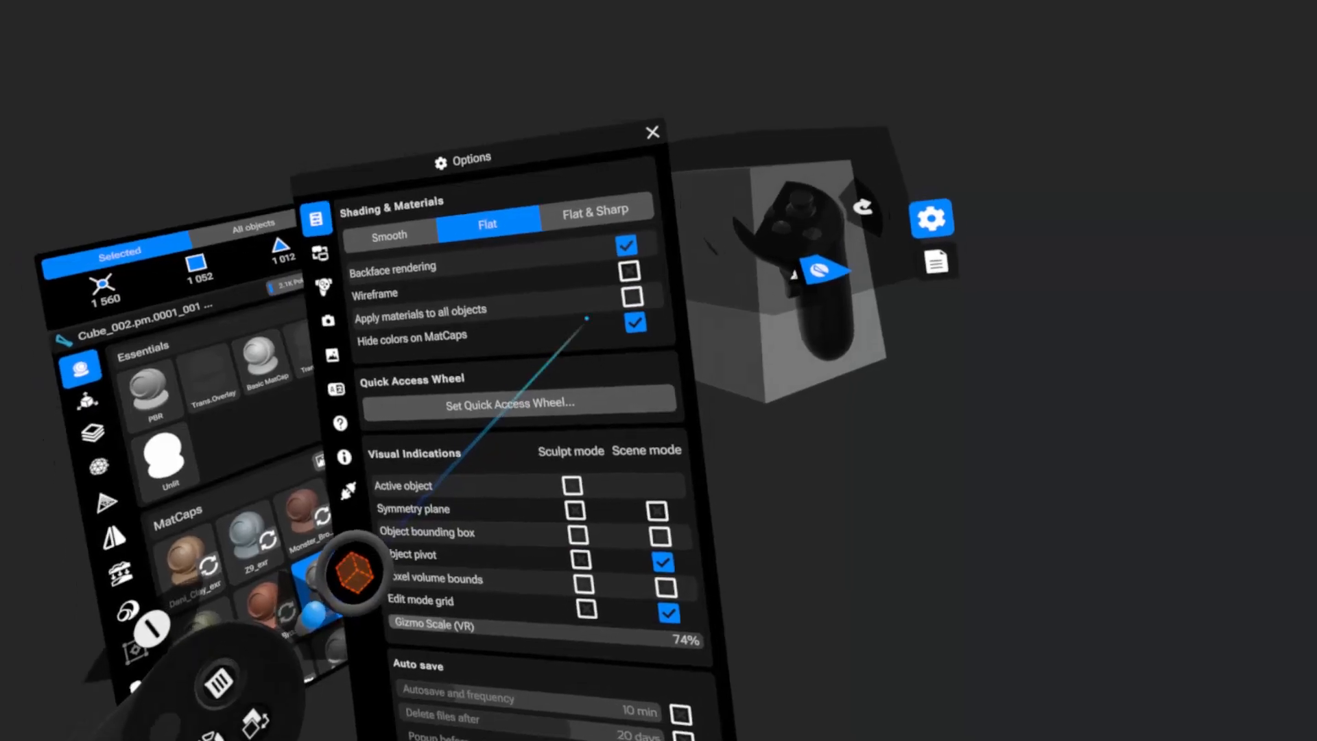
pyautogui.click(593, 302)
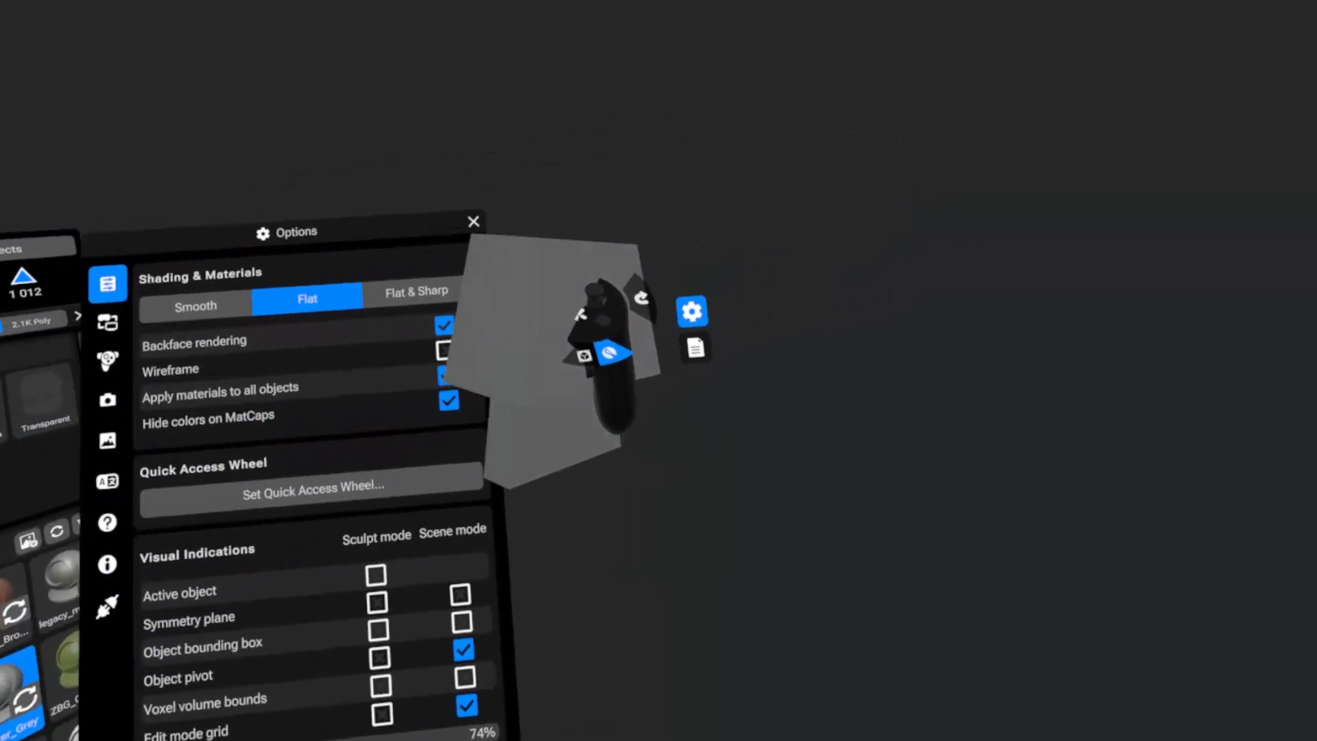
pyautogui.click(615, 142)
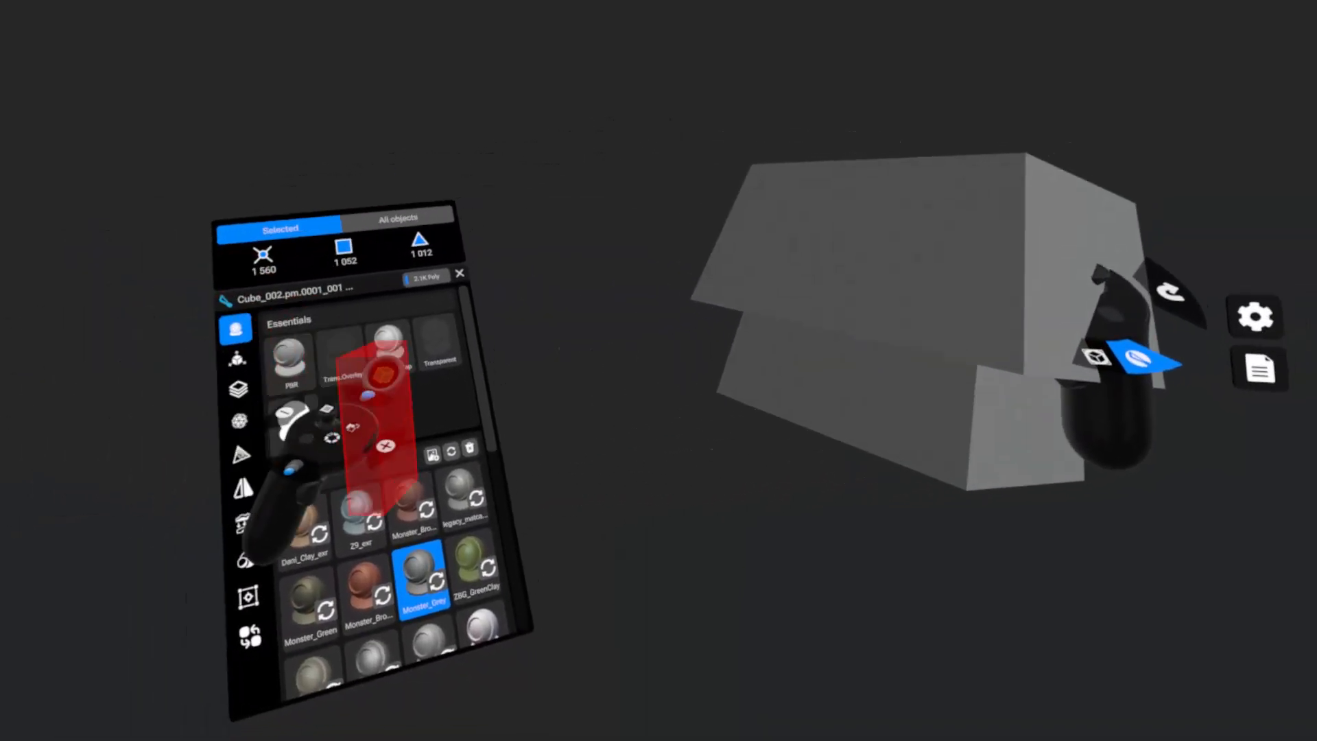
# Subtract the smaller copy from the original block with a Boolean operation to hollow it out from below.
pyautogui.click(380, 429)
pyautogui.click(345, 524)
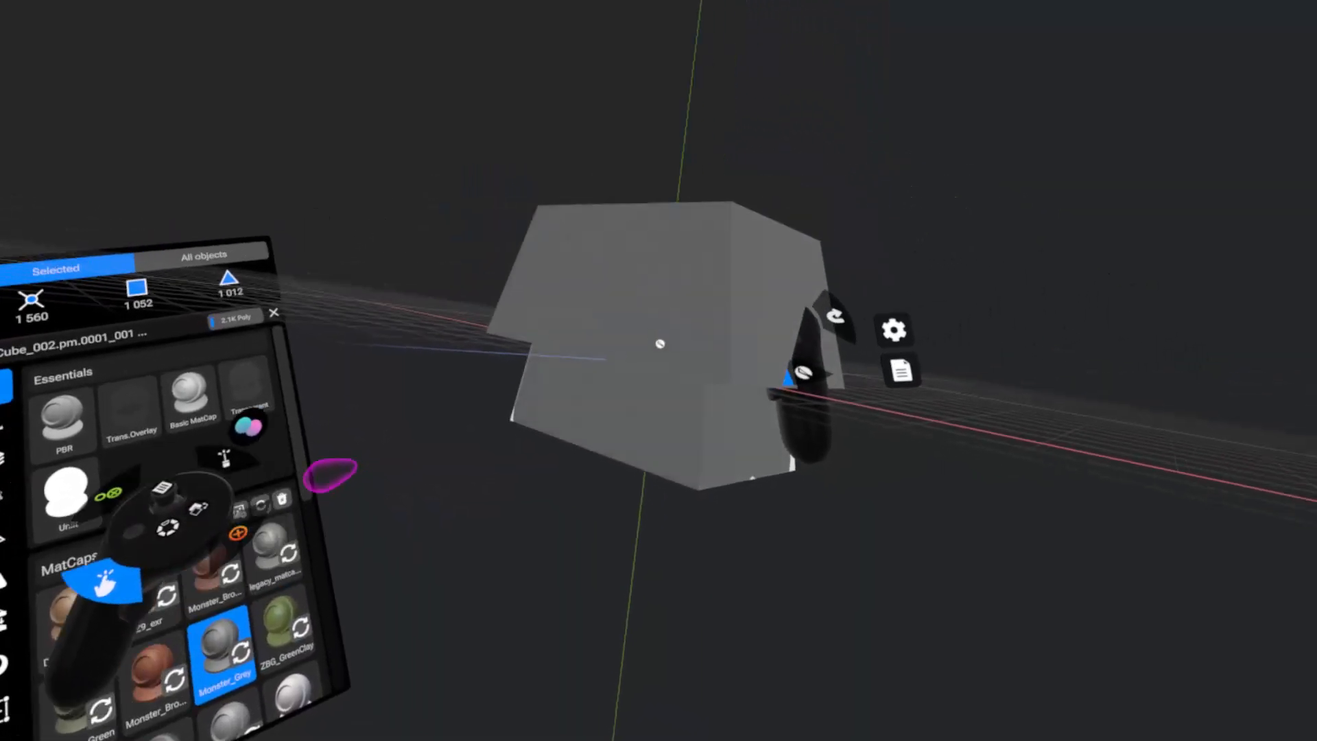
pyautogui.click(300, 505)
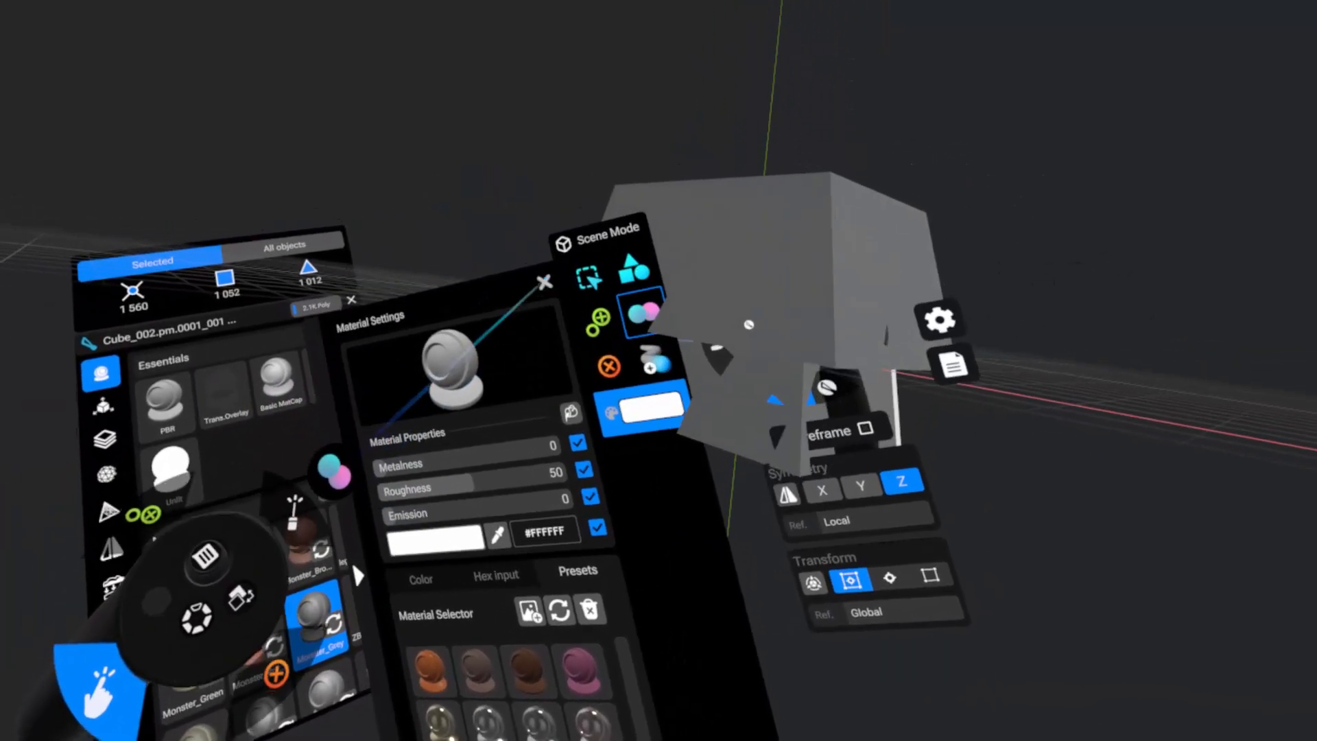
pyautogui.click(643, 311)
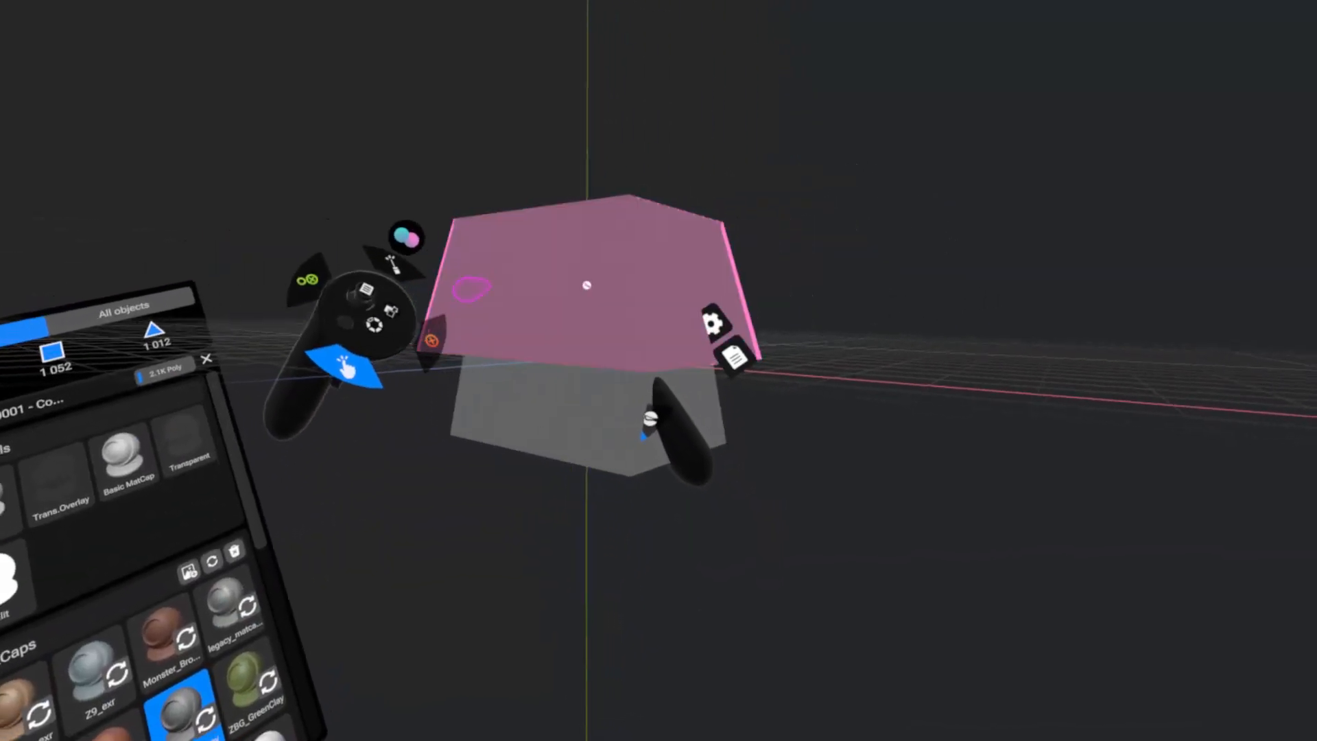
pyautogui.click(366, 418)
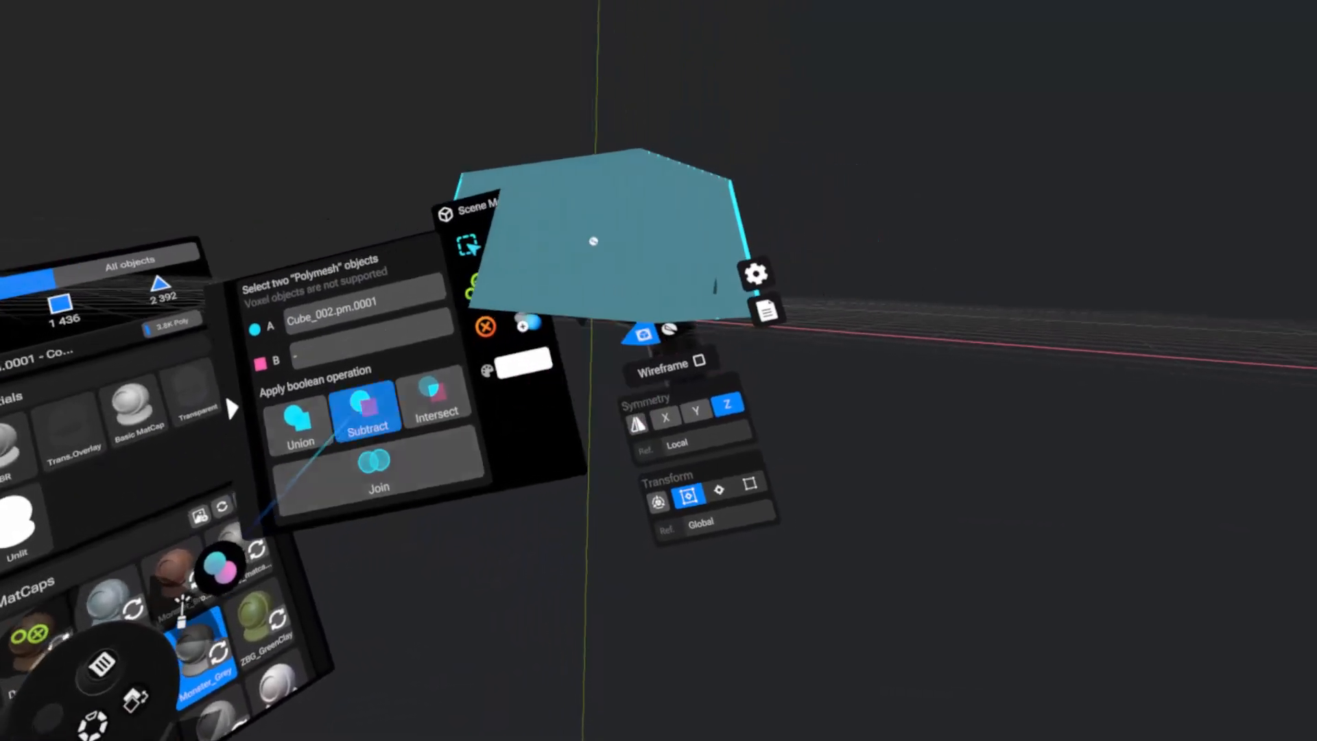
pyautogui.moveTo(621, 367); pyautogui.dragTo(589, 329, button='middle')
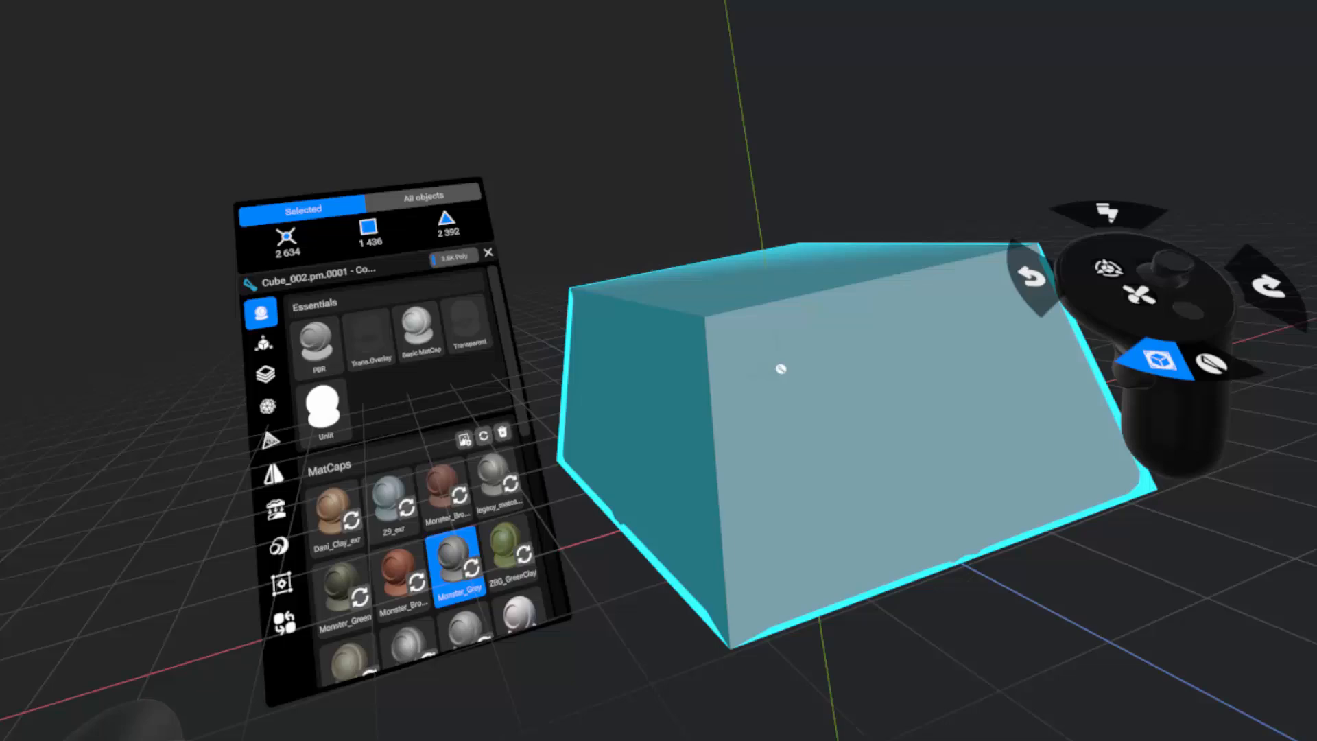
# Make all hidden scene objects visible again around the hollowed block.
pyautogui.moveTo(779, 367); pyautogui.dragTo(594, 379, button='middle')
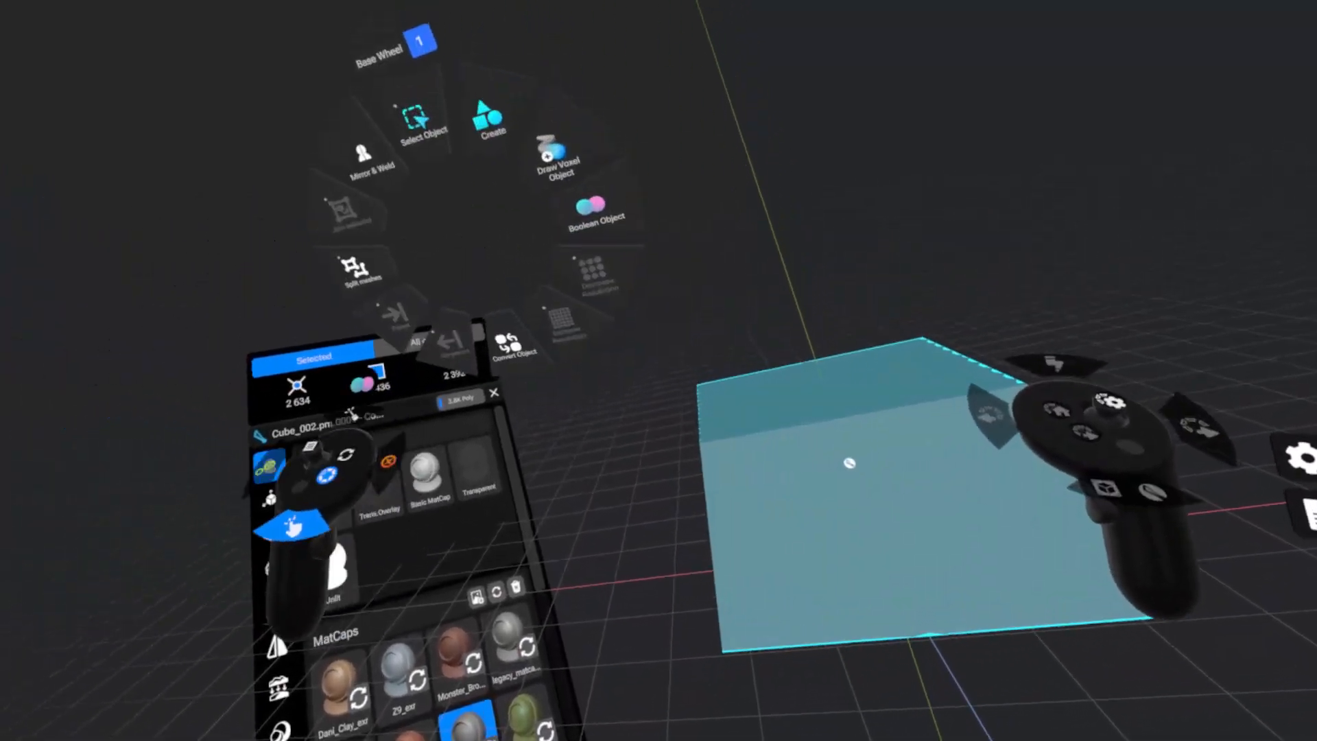
pyautogui.click(412, 110)
pyautogui.click(466, 295)
pyautogui.click(535, 290)
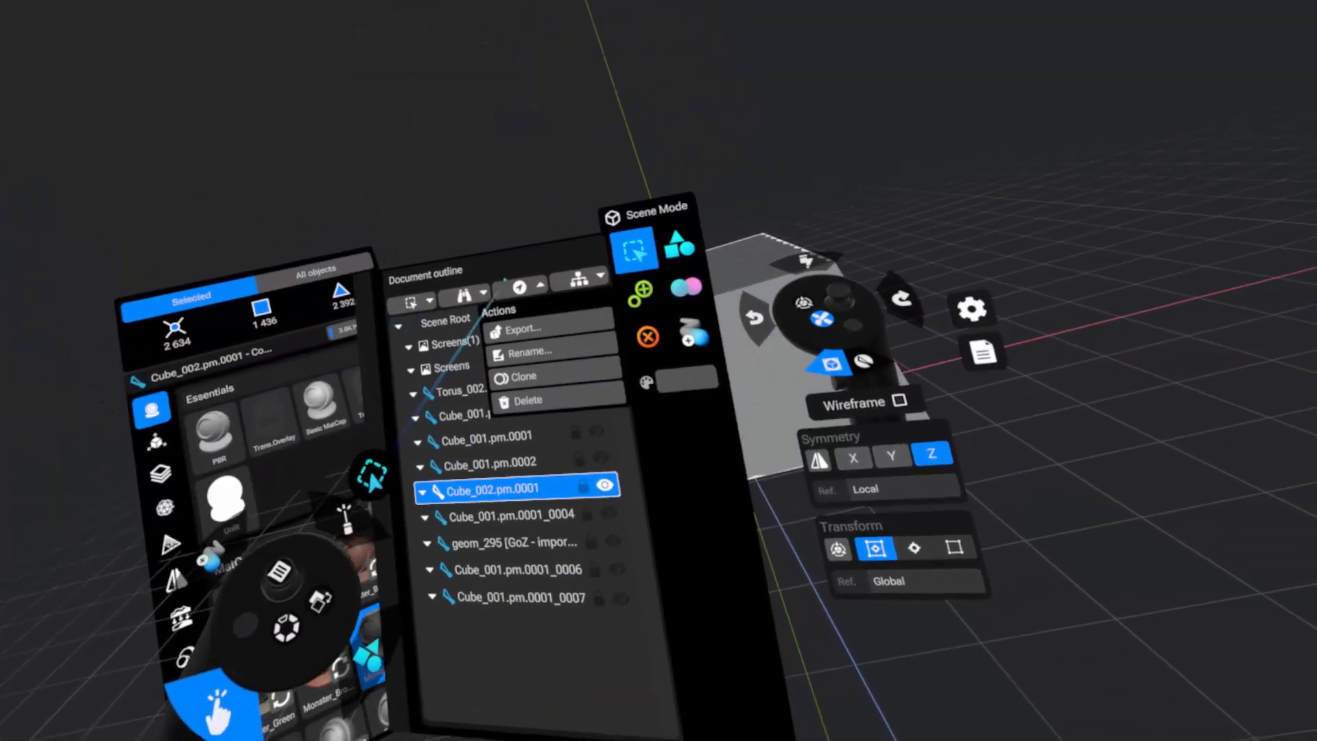
pyautogui.click(463, 291)
pyautogui.click(447, 405)
# Select the gothic arch frame and tilt it about X by about -3.8° to follow the sloping front wall.
pyautogui.moveTo(487, 370); pyautogui.dragTo(795, 283, button='middle')
pyautogui.click(343, 419)
pyautogui.moveTo(343, 418); pyautogui.dragTo(20, 264, button='middle')
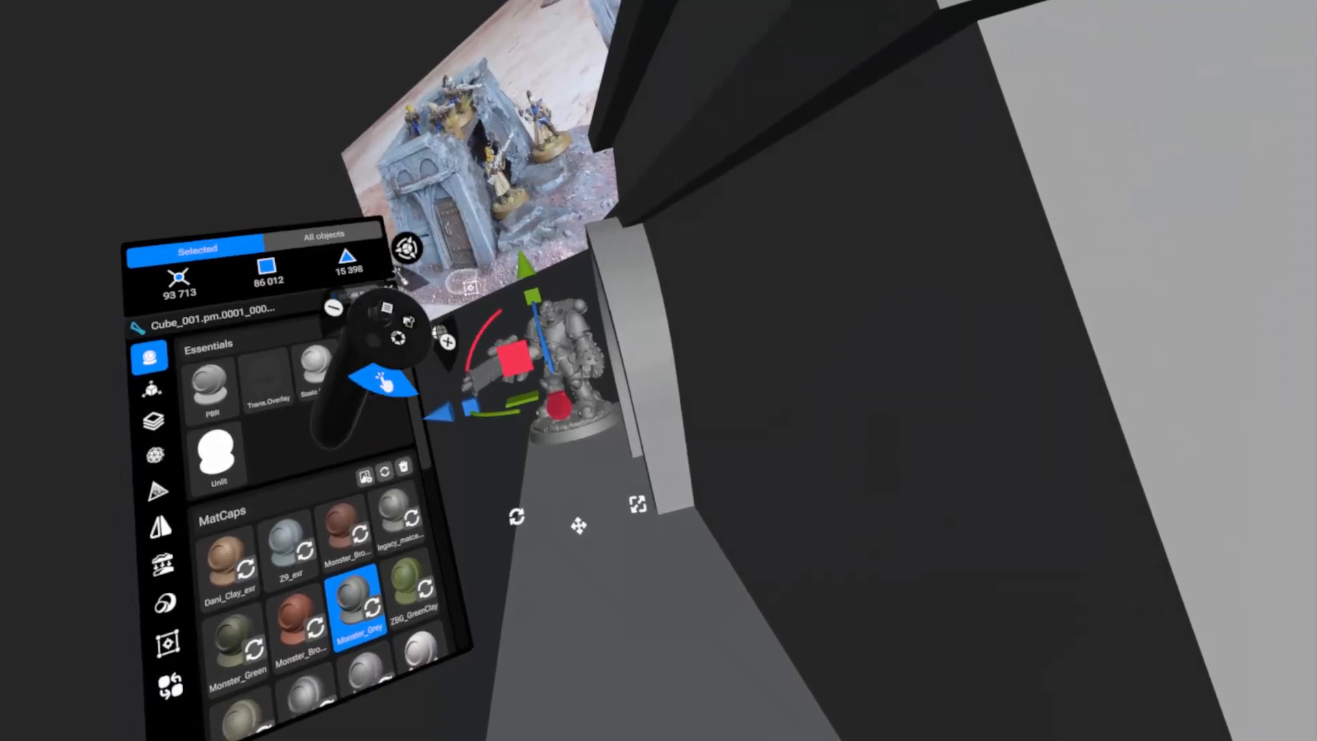
pyautogui.moveTo(494, 349); pyautogui.dragTo(519, 413)
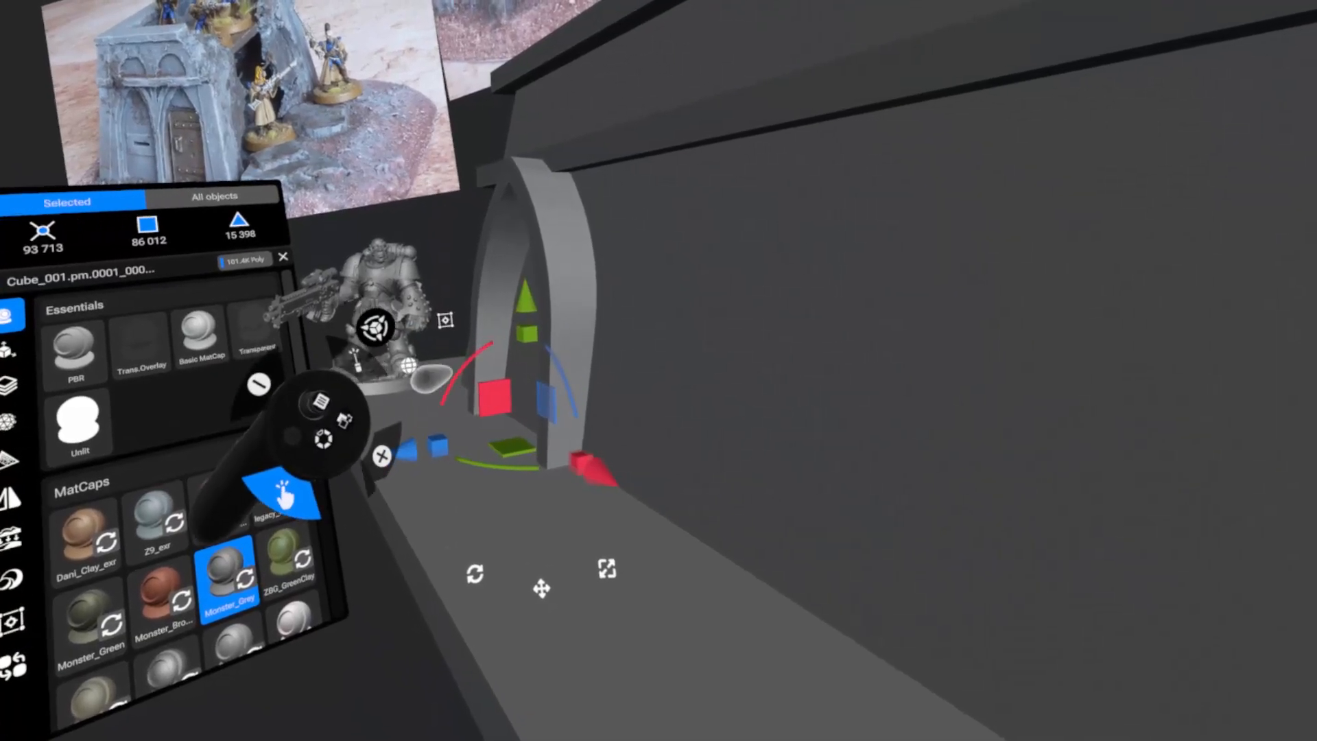
pyautogui.moveTo(530, 429); pyautogui.dragTo(476, 475)
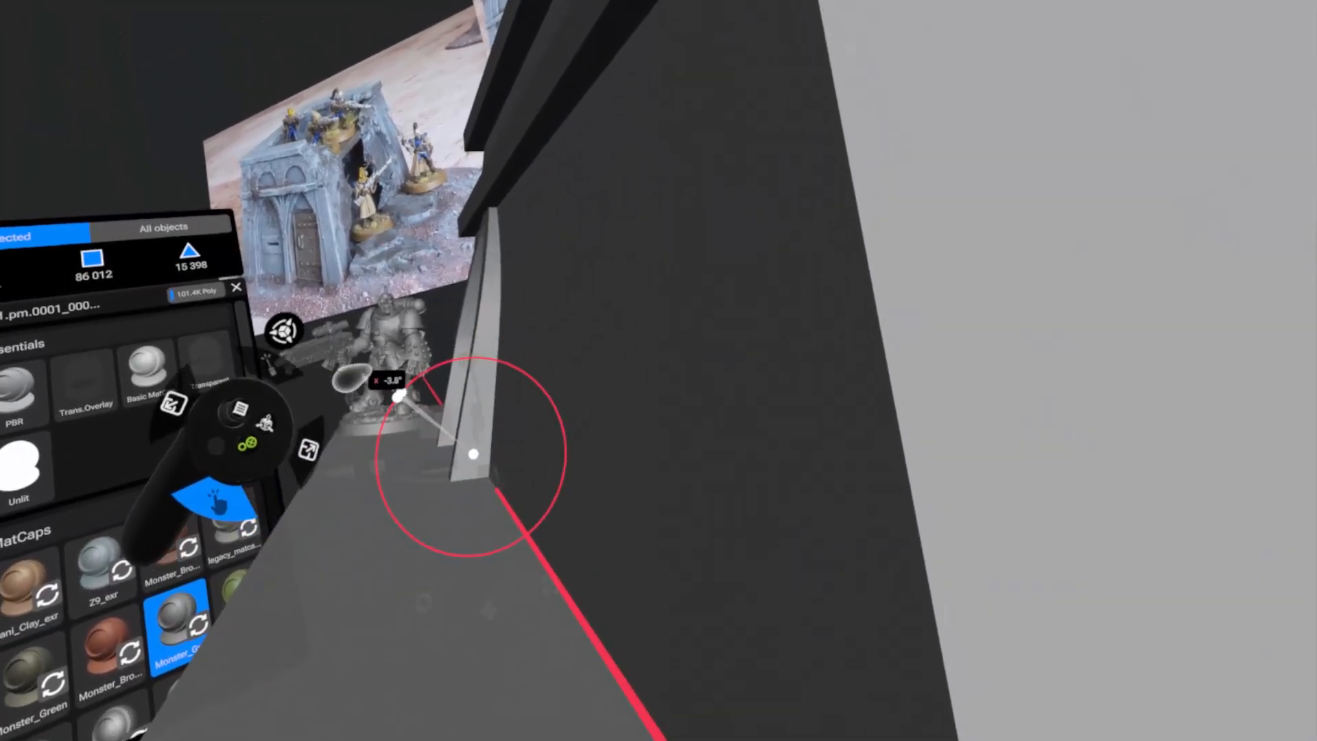
pyautogui.moveTo(468, 456); pyautogui.dragTo(442, 474)
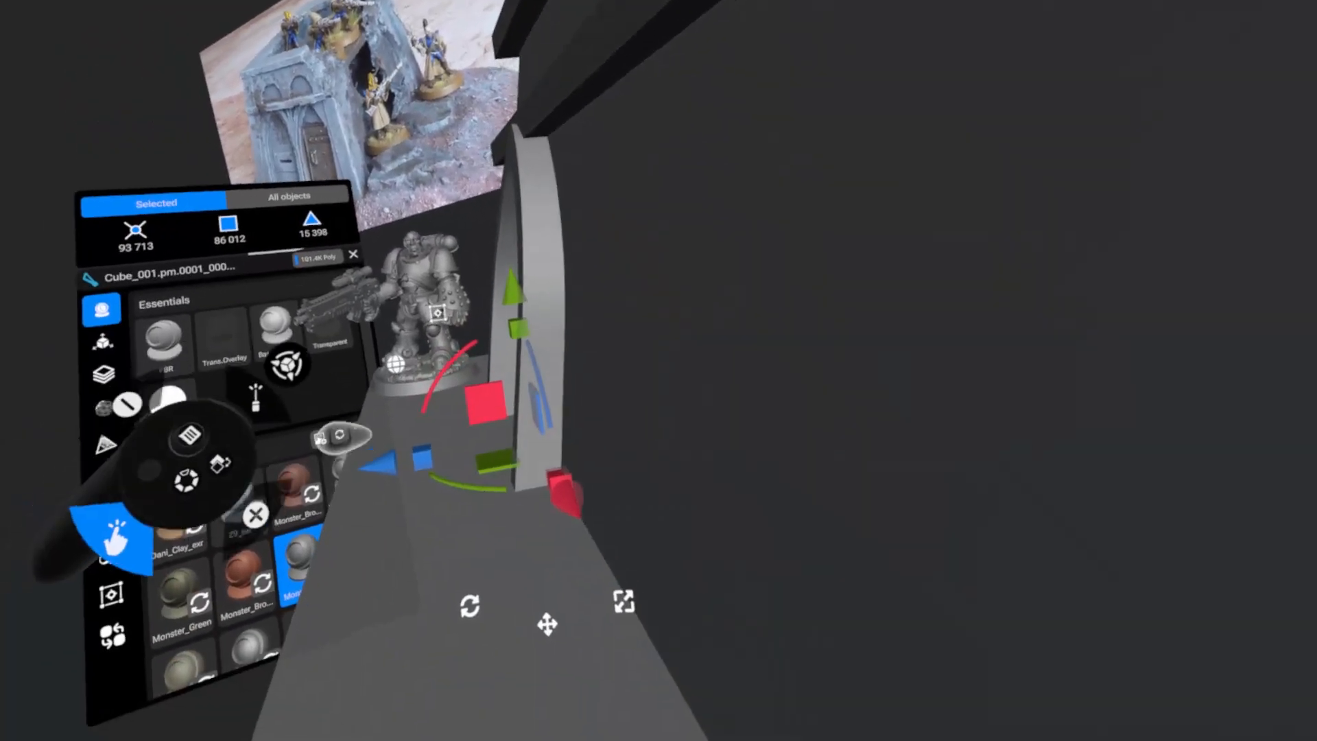
pyautogui.moveTo(286, 512); pyautogui.dragTo(280, 513)
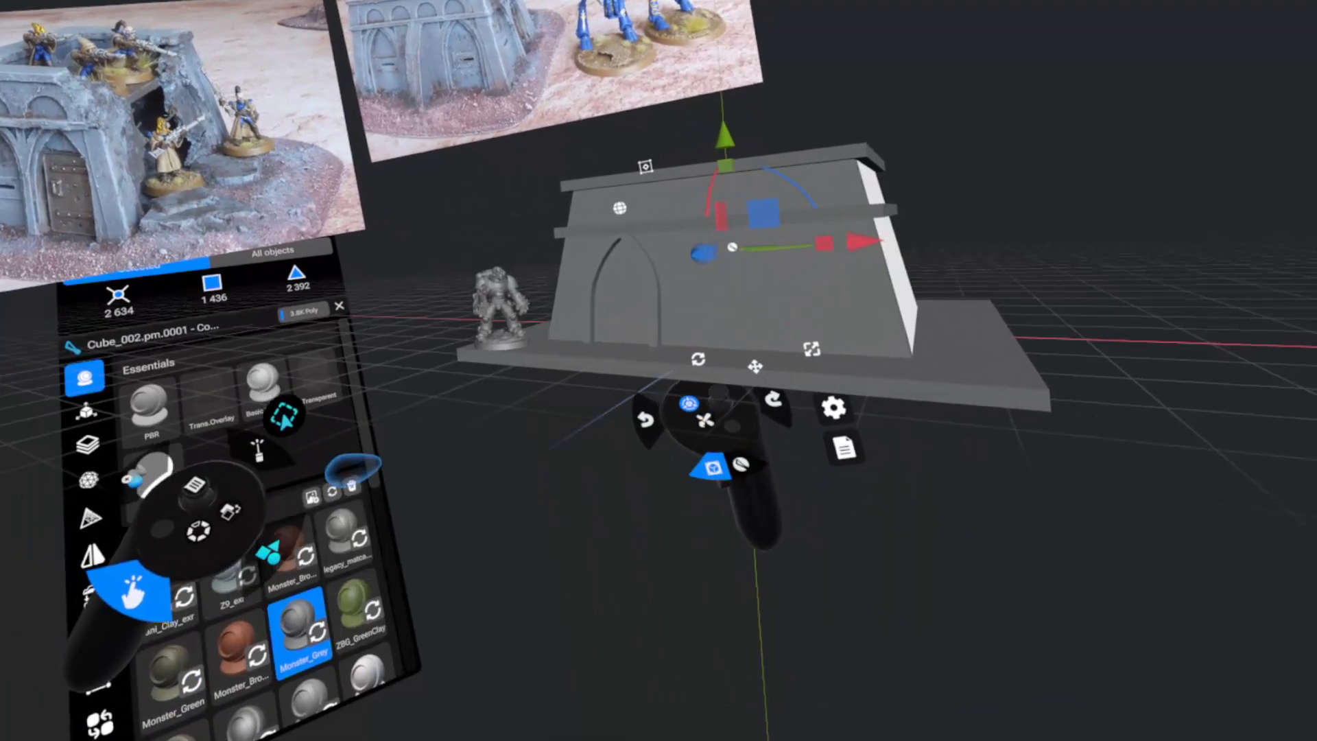
# Clone the hollowed main block and scale the copy up by a factor of about 1.04.
pyautogui.click(420, 387)
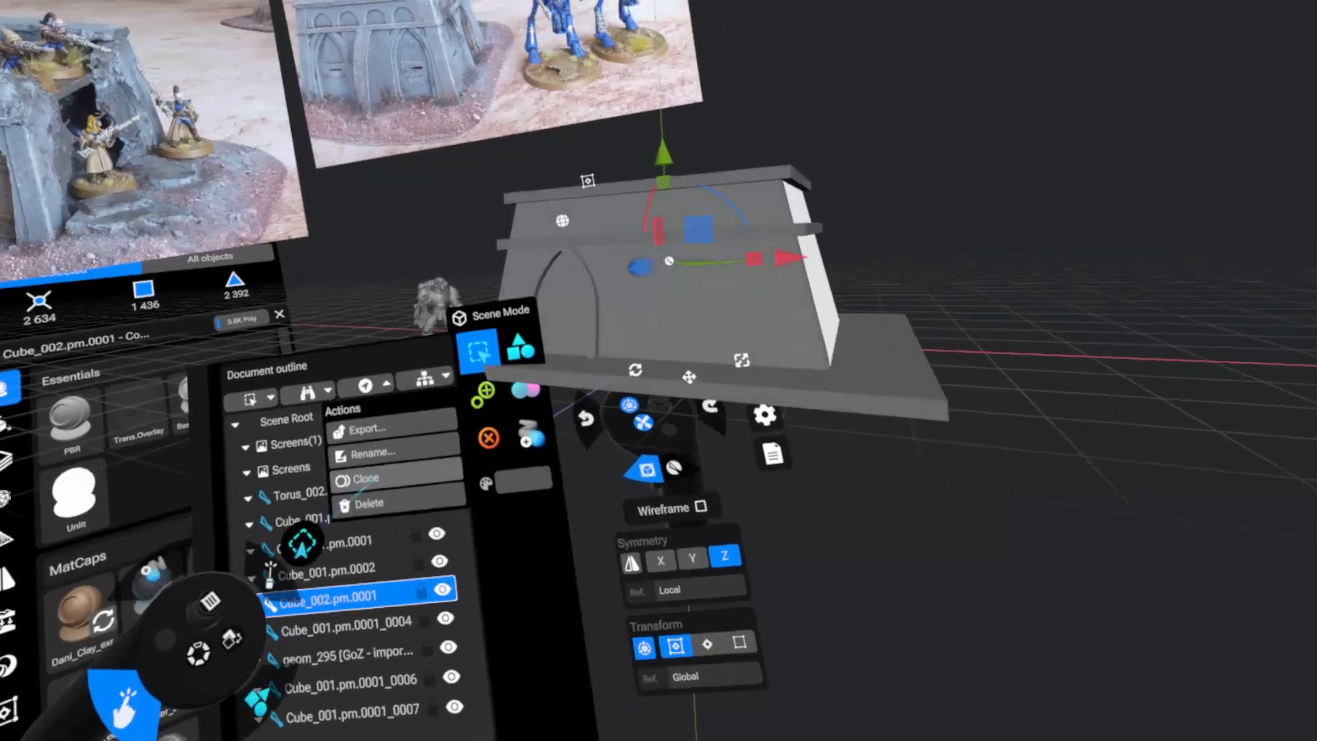
pyautogui.click(429, 462)
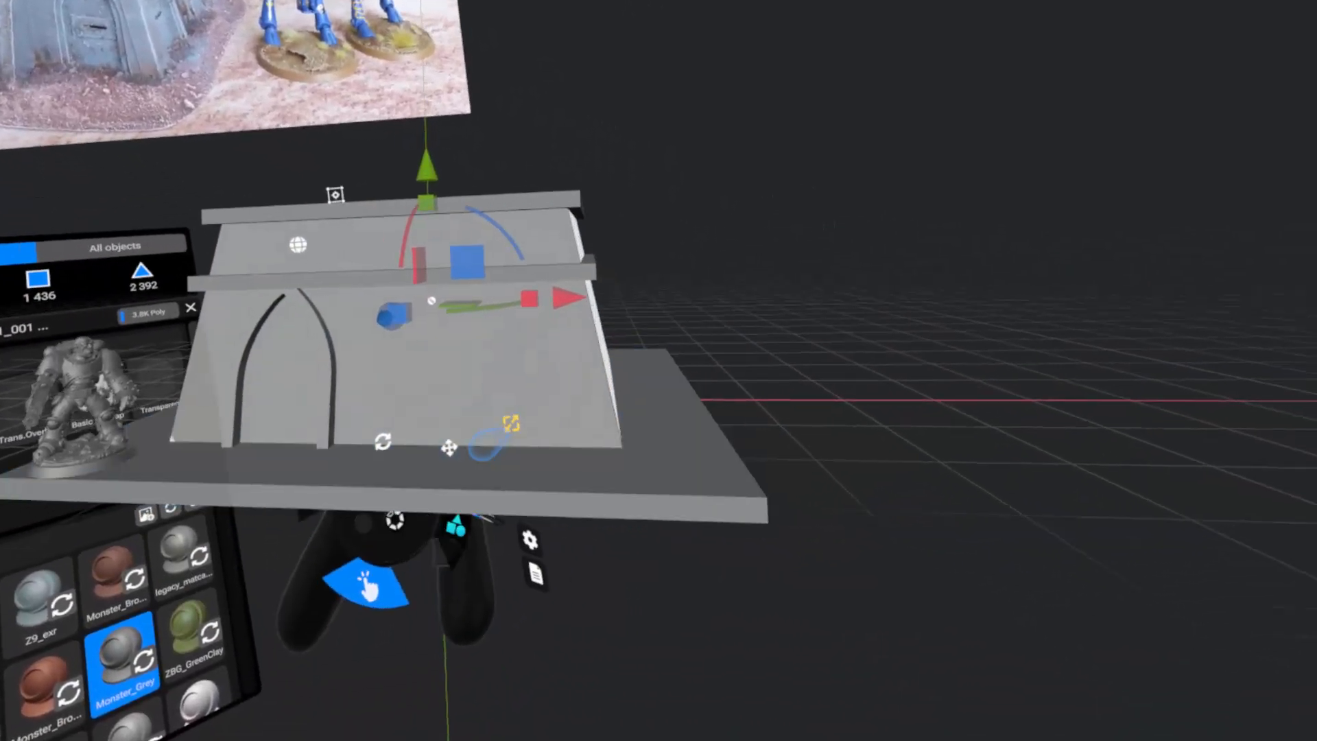
pyautogui.moveTo(517, 296); pyautogui.dragTo(705, 289)
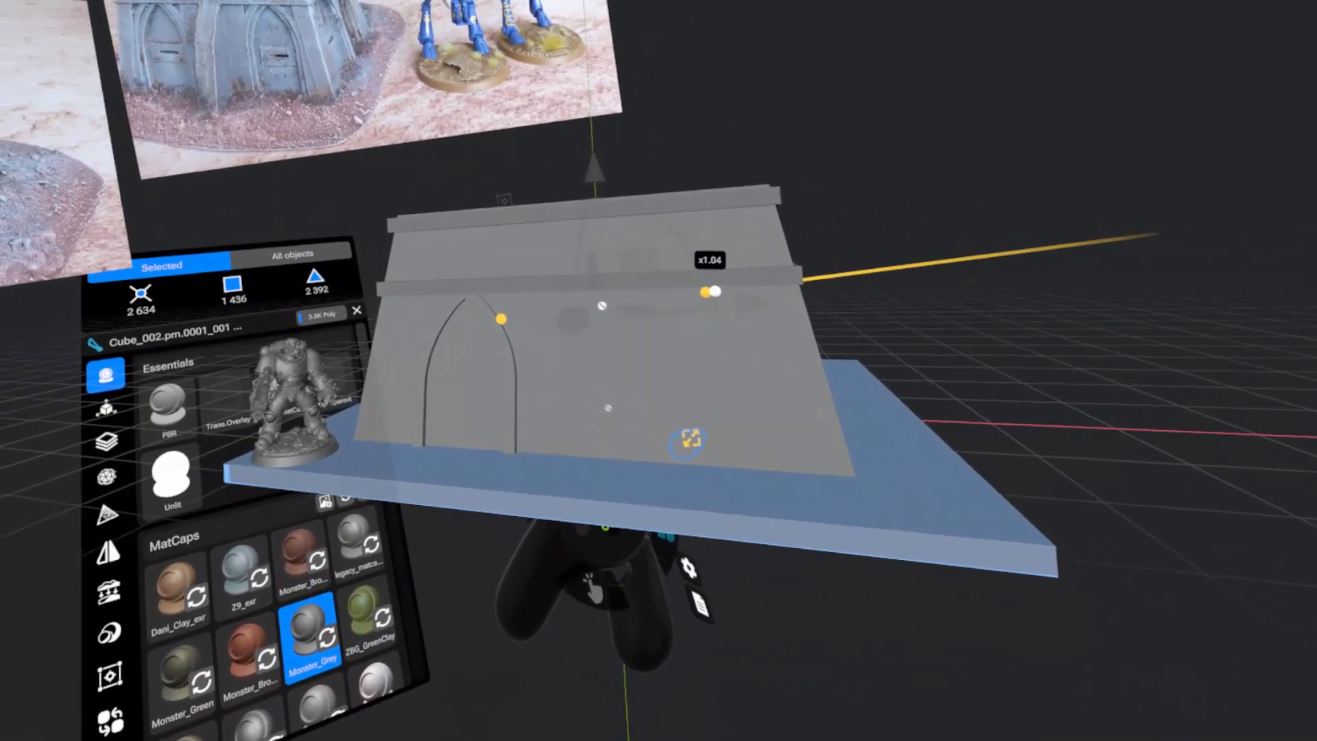
pyautogui.moveTo(686, 440); pyautogui.dragTo(670, 450)
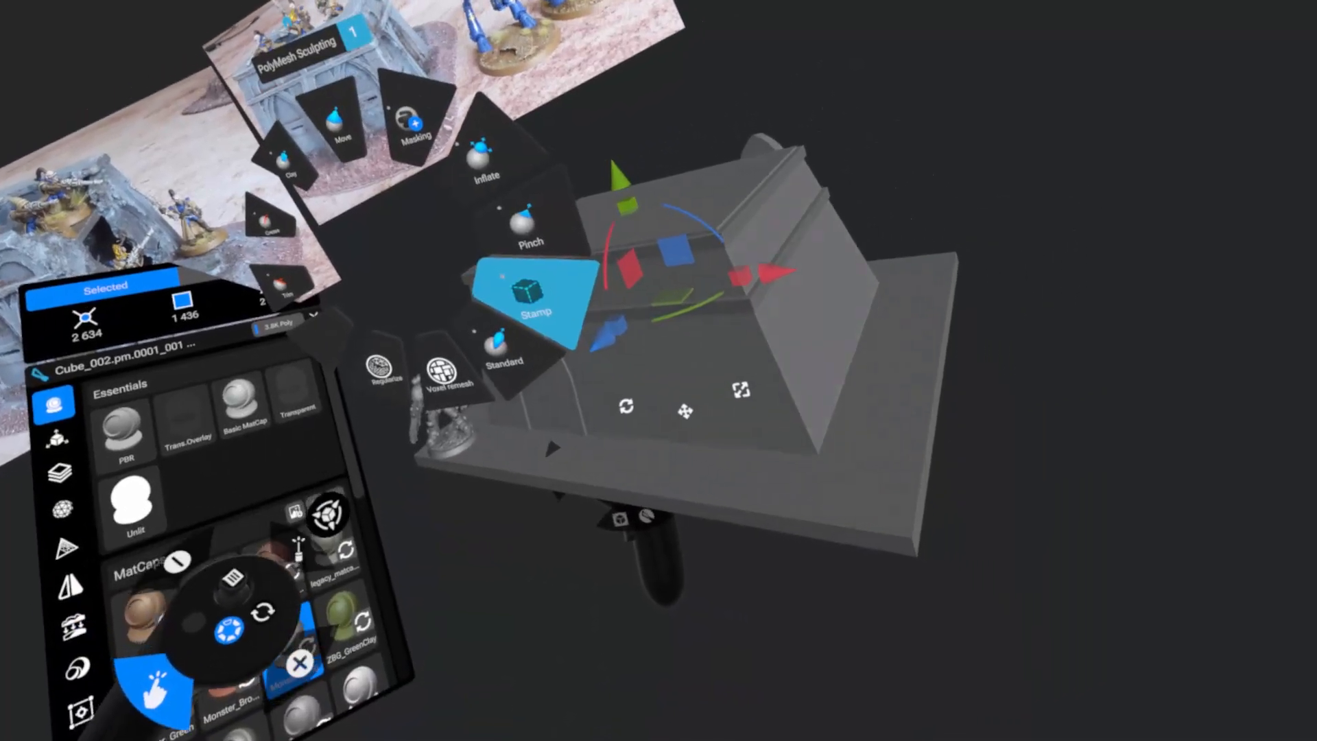
pyautogui.click(532, 303)
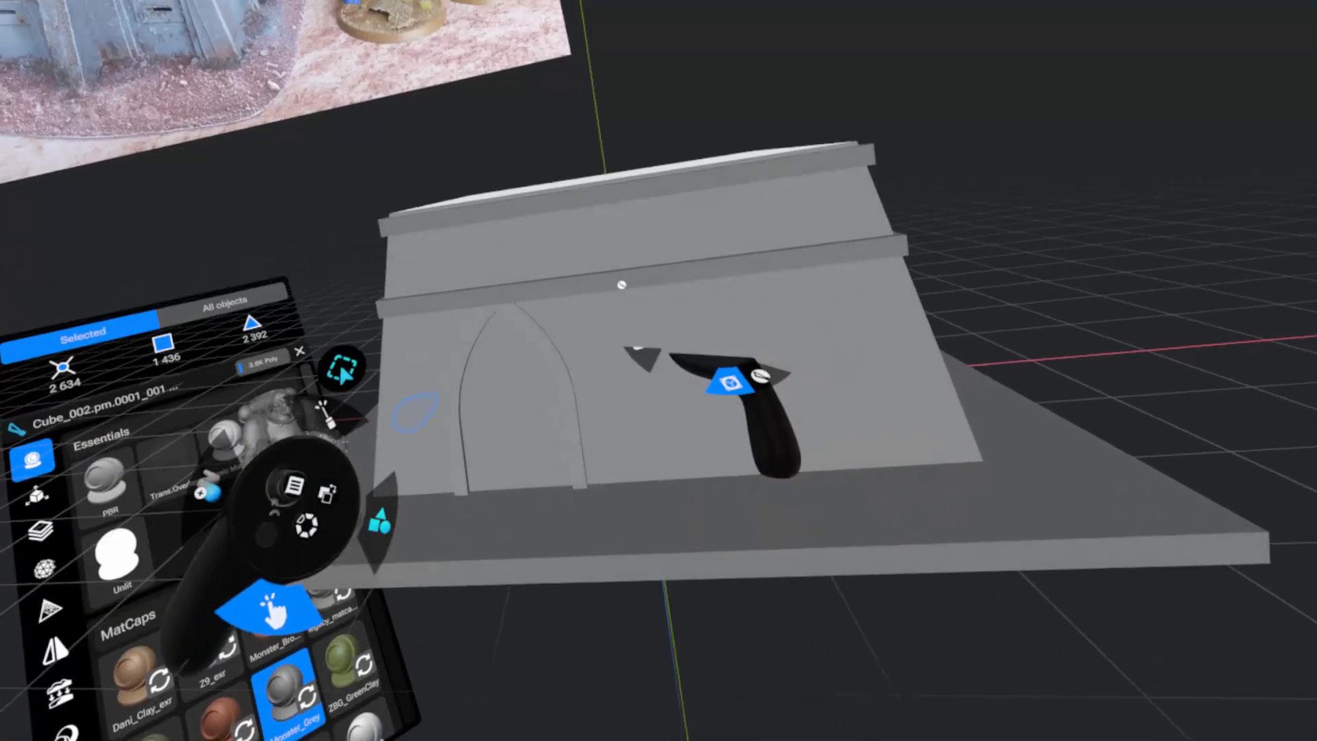
# Select the gothic arch frame on the front wall and clone it.
pyautogui.click(515, 483)
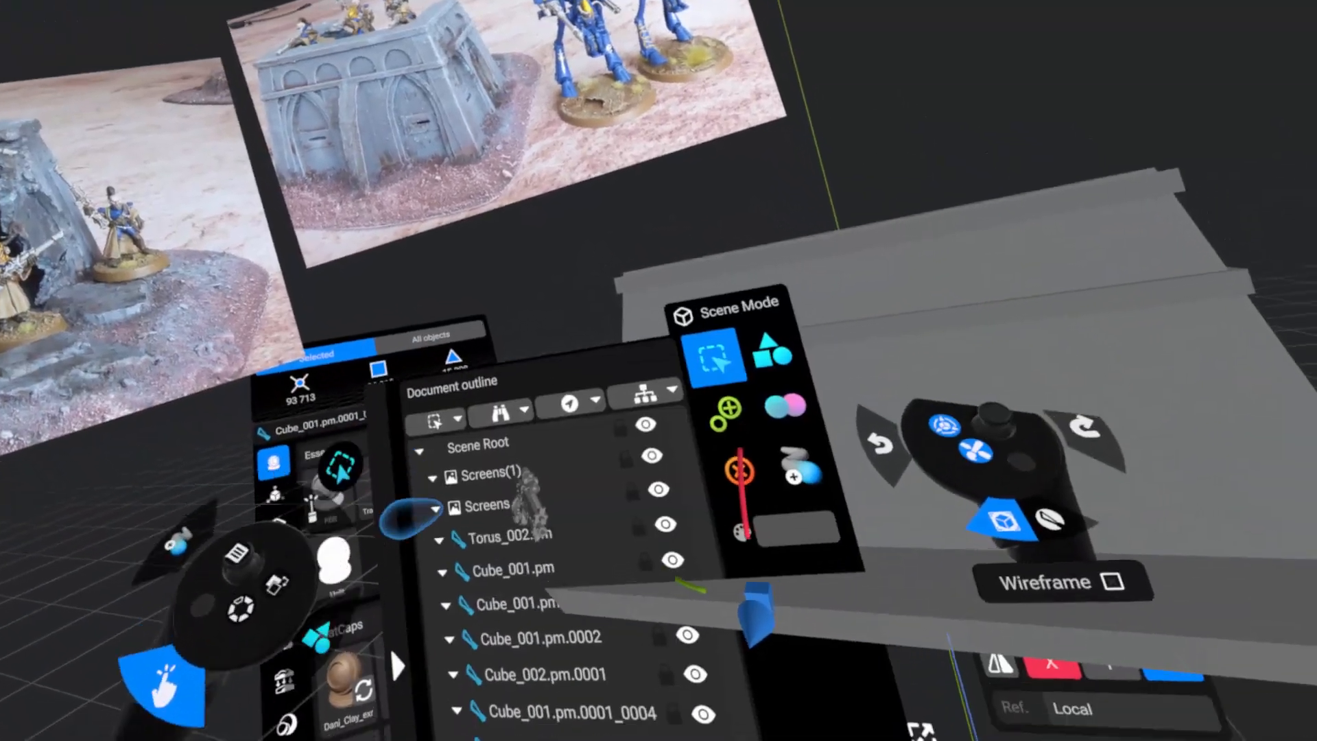
pyautogui.click(569, 403)
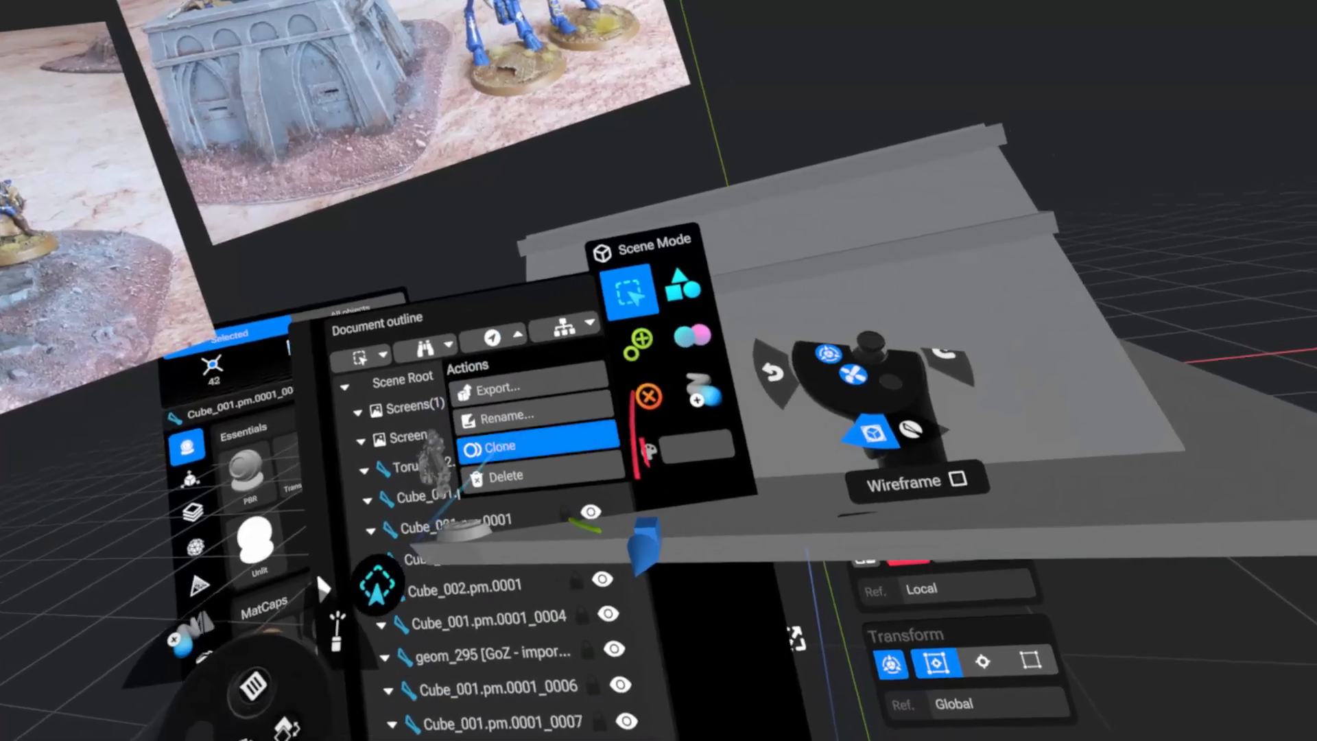
pyautogui.click(506, 438)
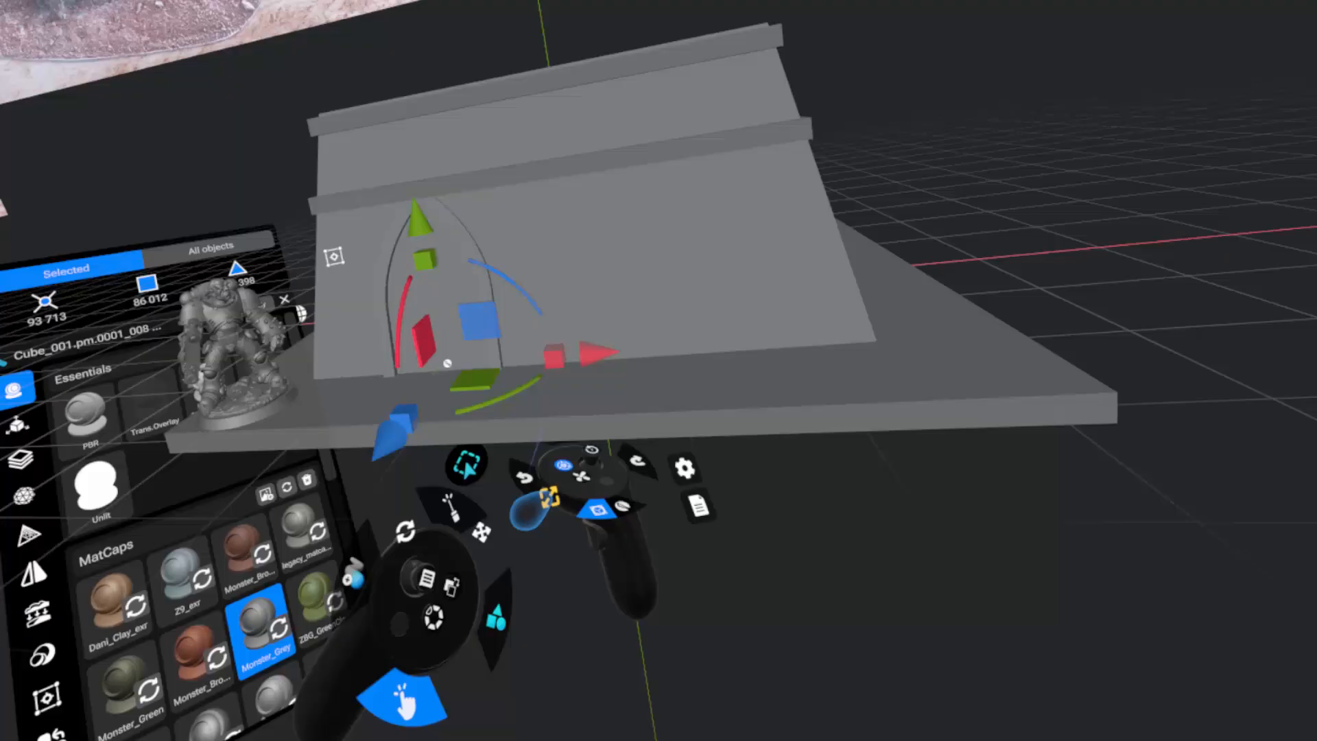
# Enlarge the cloned arch so it surrounds the original, and adjust its width and height.
pyautogui.moveTo(549, 512); pyautogui.dragTo(563, 514)
pyautogui.moveTo(569, 397); pyautogui.dragTo(603, 410)
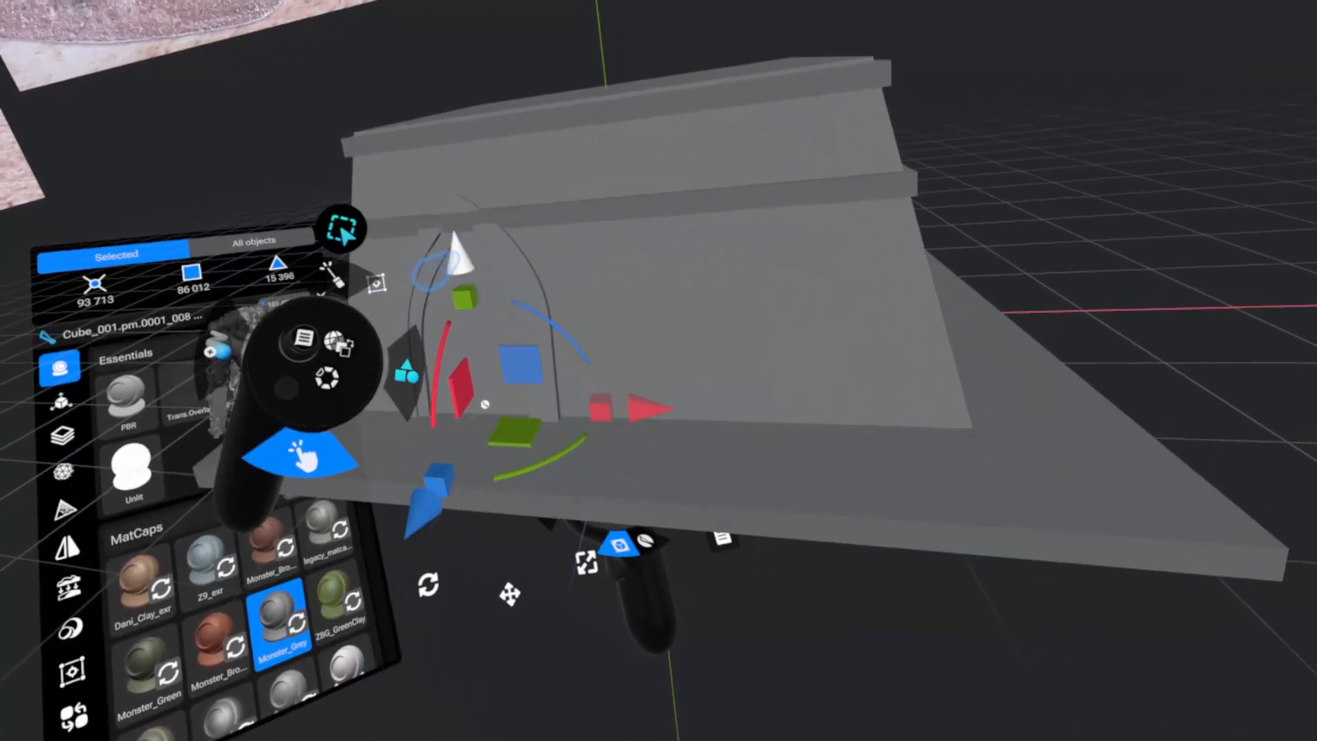
pyautogui.moveTo(455, 253); pyautogui.dragTo(464, 269)
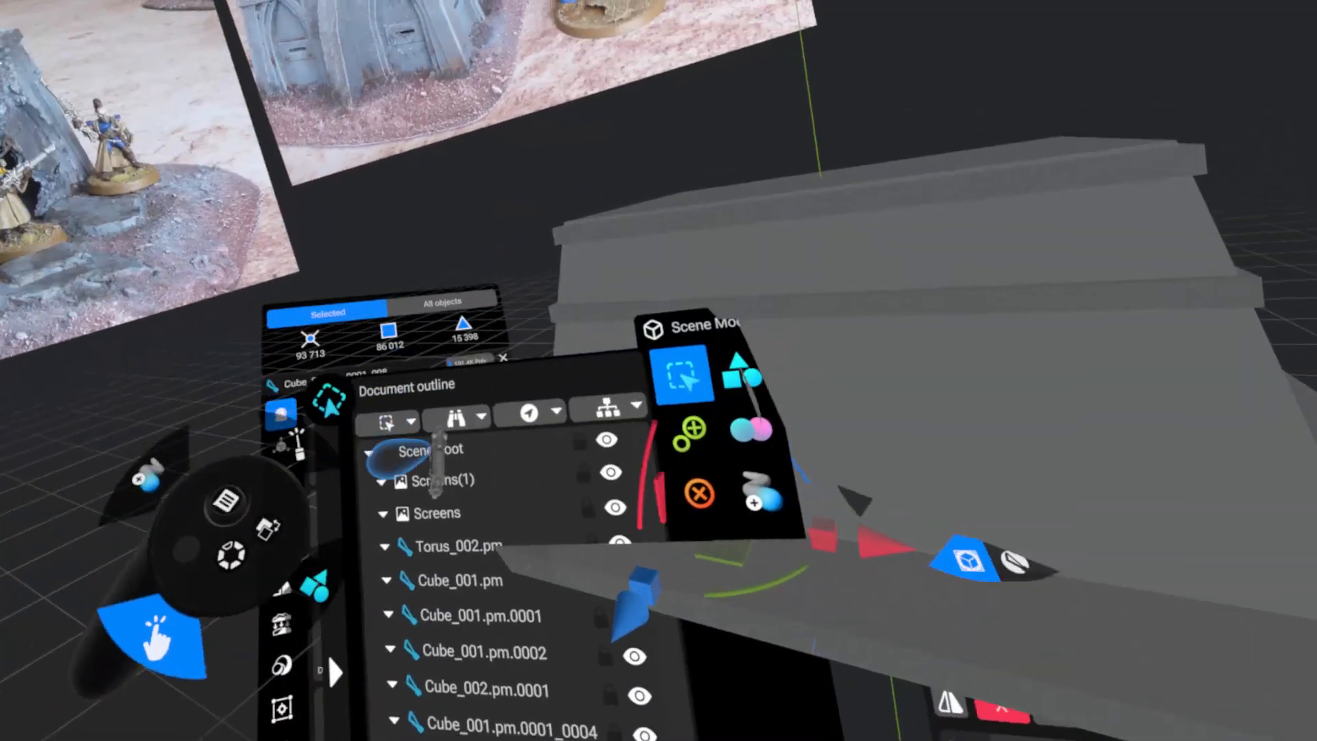
pyautogui.click(497, 365)
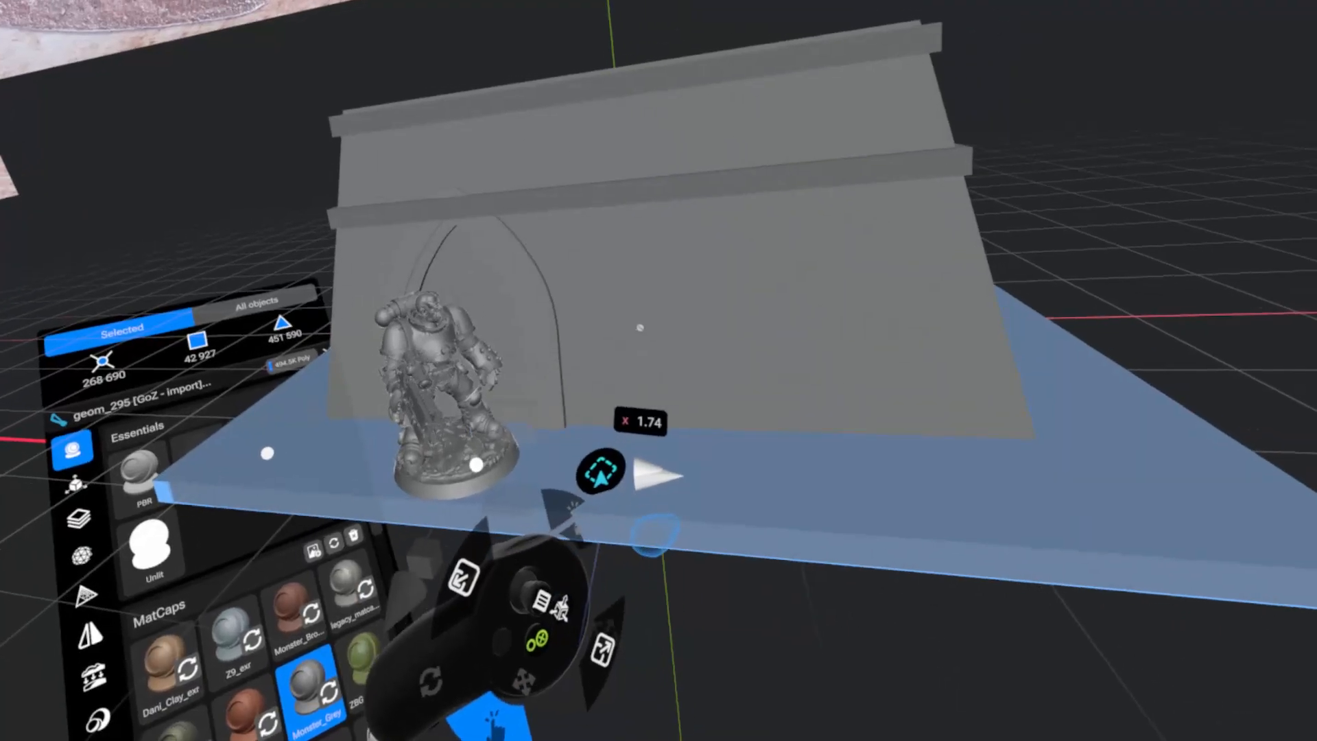
# Move the miniature figure in front of the arch to compare their scale, and return it to the building's side.
pyautogui.moveTo(655, 535); pyautogui.dragTo(604, 495)
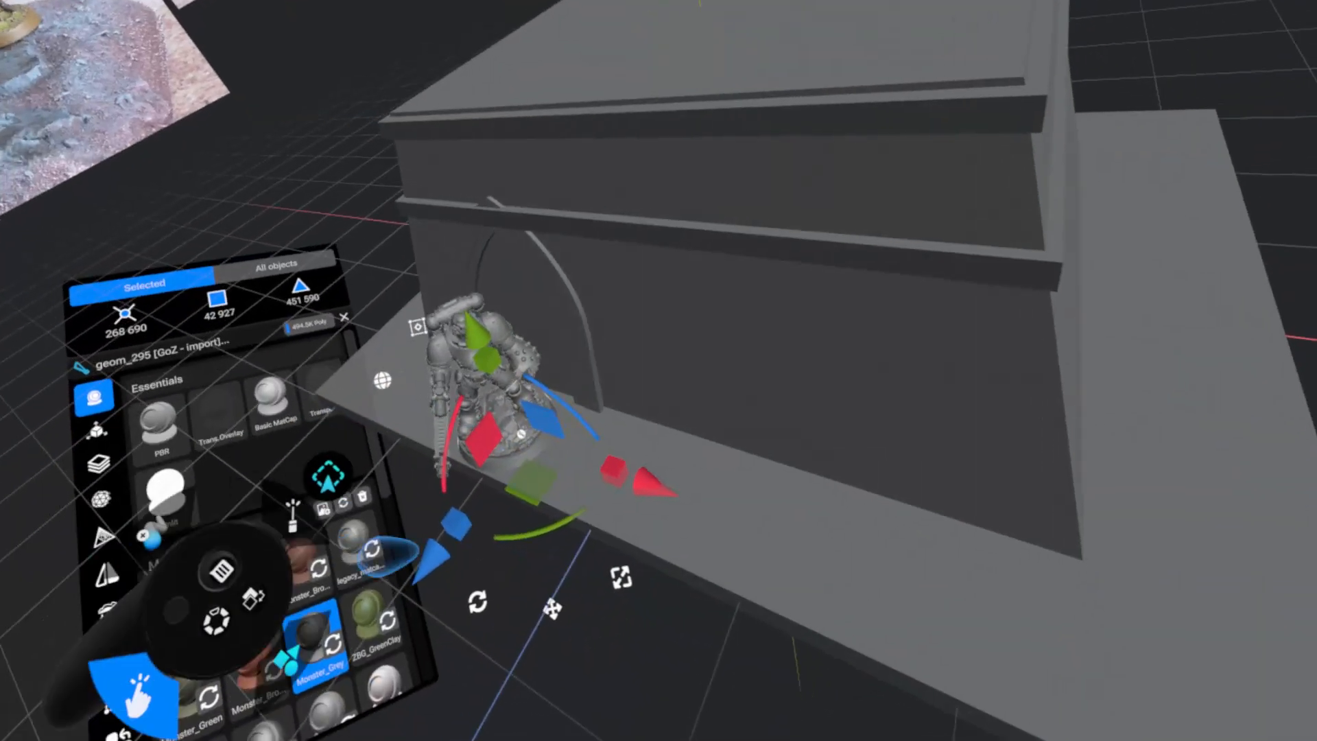
pyautogui.moveTo(411, 556); pyautogui.dragTo(362, 491)
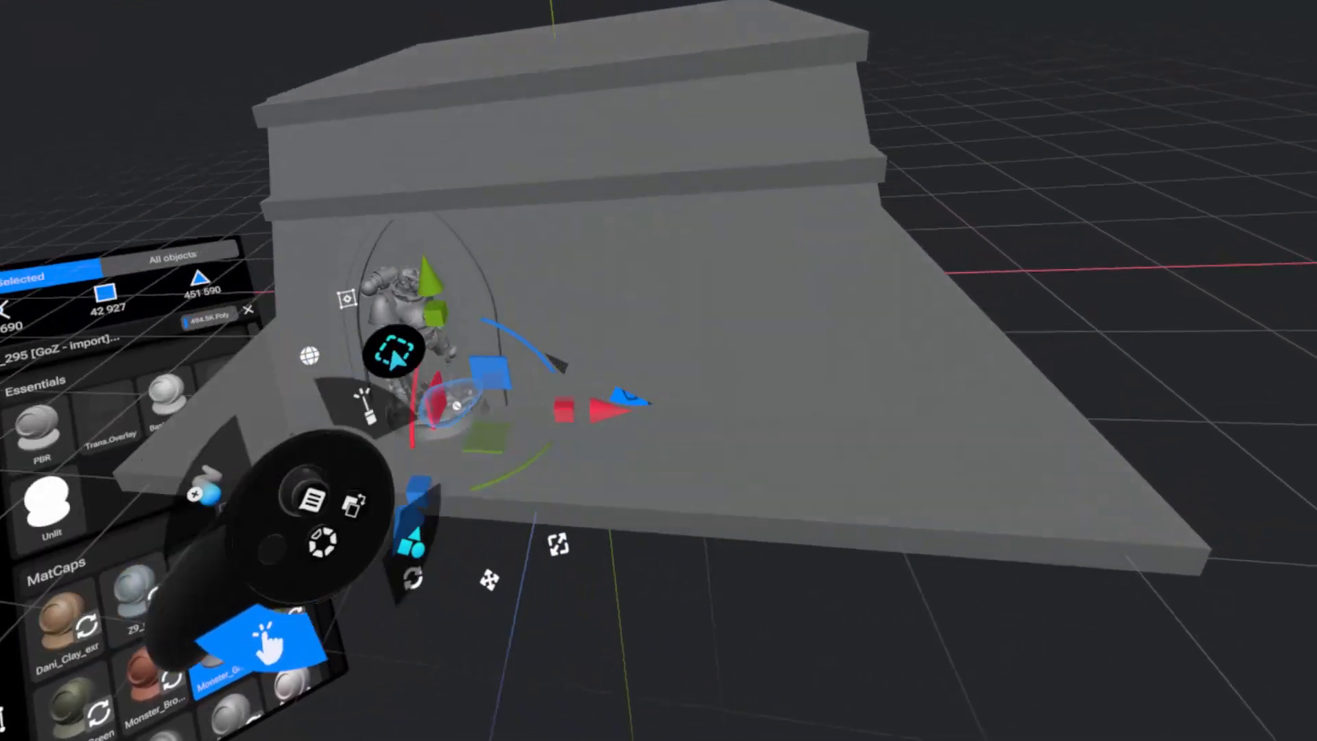
pyautogui.moveTo(573, 415); pyautogui.dragTo(461, 444)
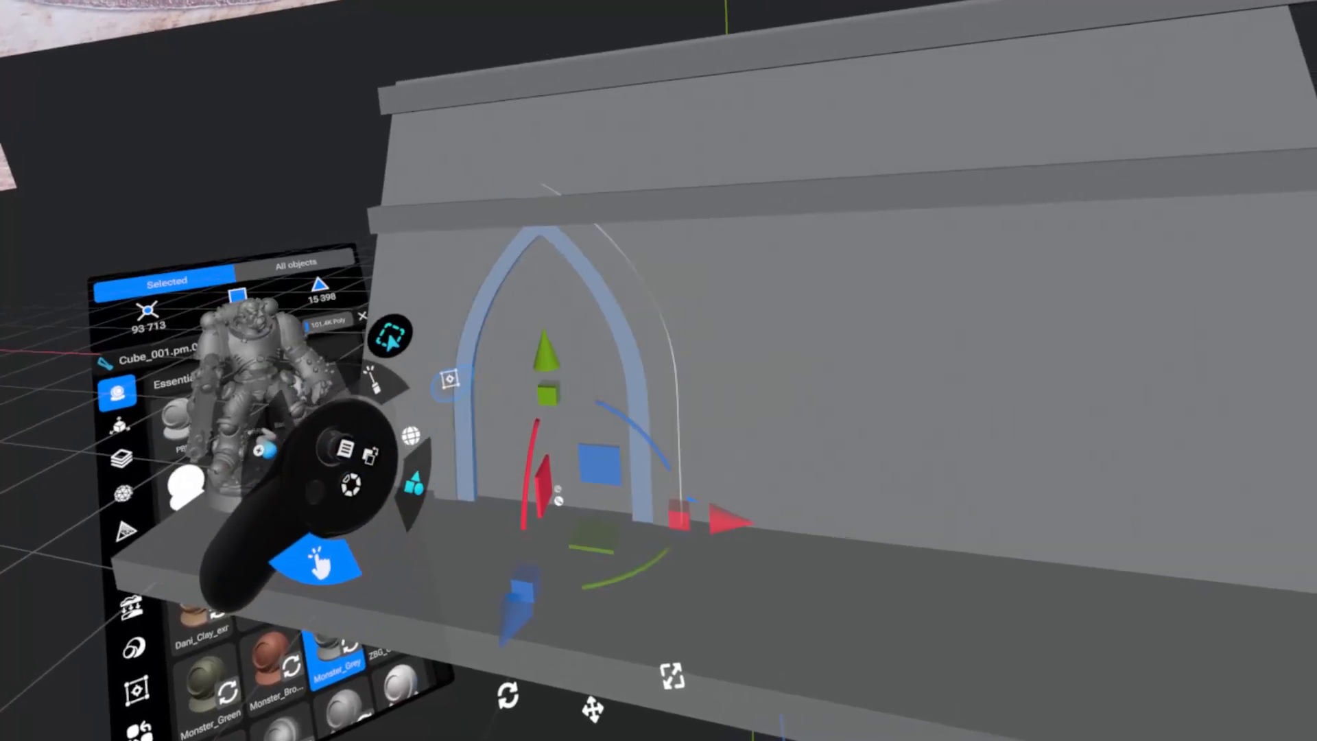
# Select both nested arches together and widen them along X.
pyautogui.click(445, 372)
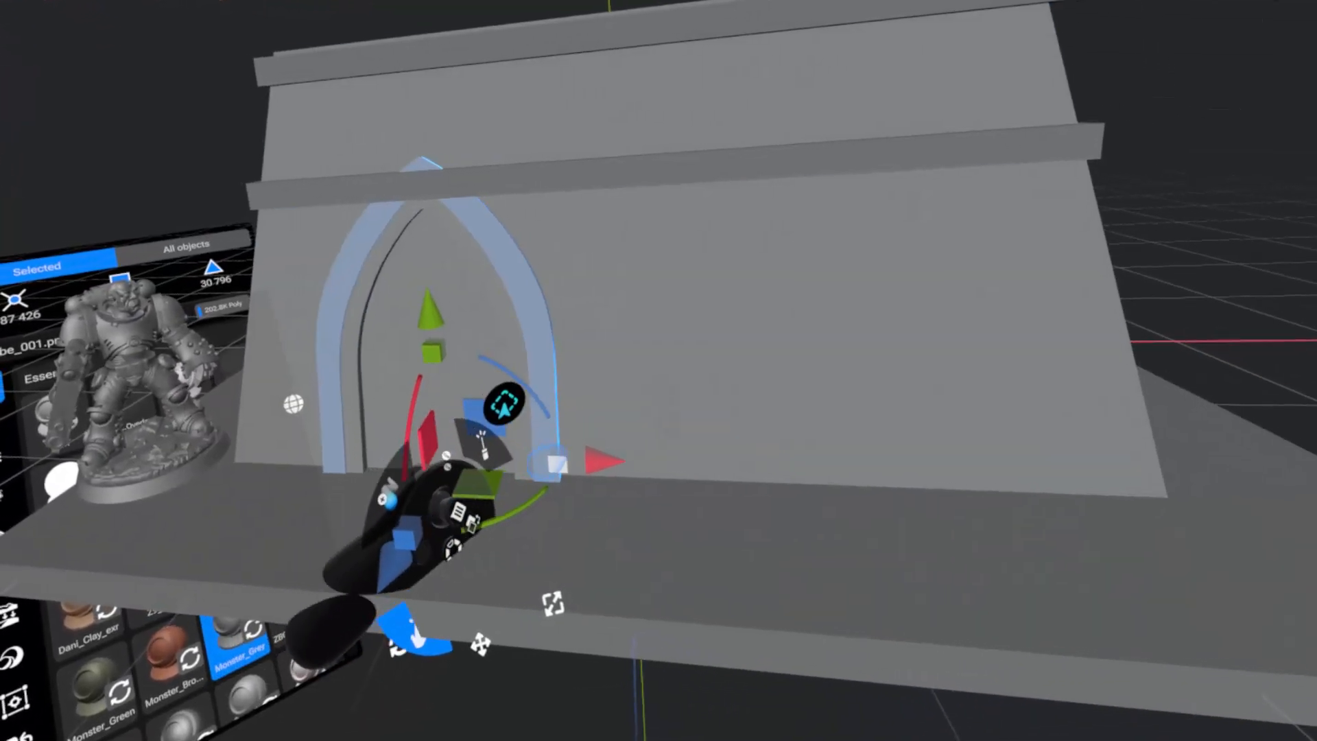
pyautogui.moveTo(555, 463); pyautogui.dragTo(584, 473)
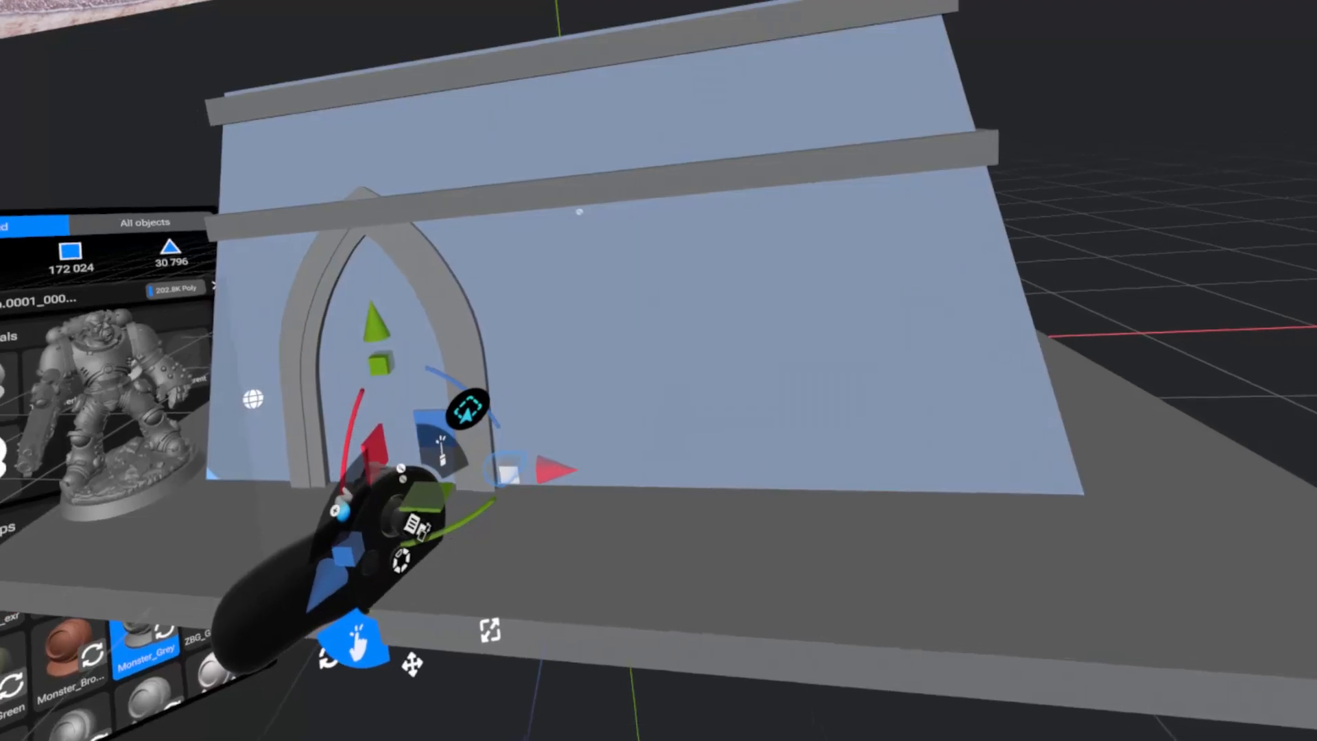
pyautogui.moveTo(529, 467); pyautogui.dragTo(530, 466)
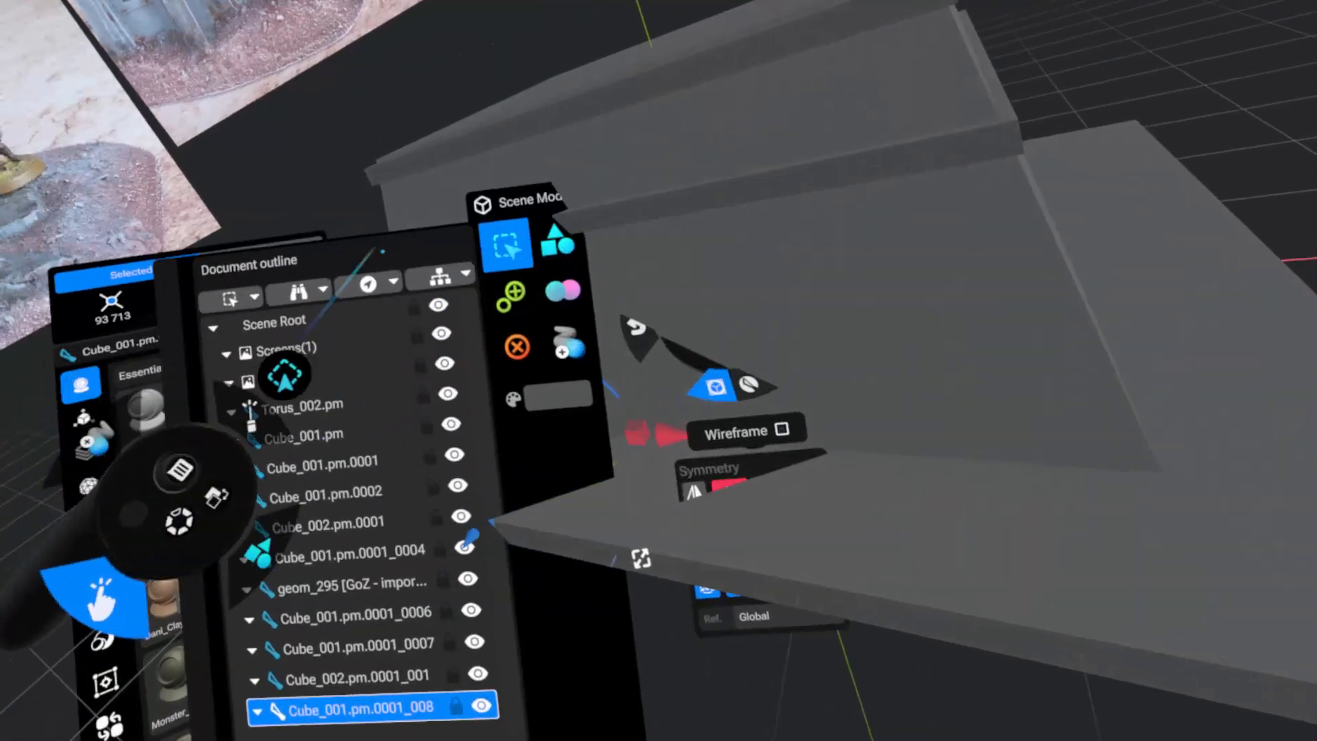
# Clone the enlarged arch and move the copy about 2.21 along X across the front wall.
pyautogui.click(379, 284)
pyautogui.click(405, 378)
pyautogui.moveTo(546, 422)
pyautogui.mouseDown()
pyautogui.moveTo(609, 459)
pyautogui.moveTo(621, 410)
pyautogui.moveTo(820, 468)
pyautogui.moveTo(661, 439)
pyautogui.moveTo(1281, 688)
pyautogui.moveTo(615, 440)
pyautogui.mouseUp()
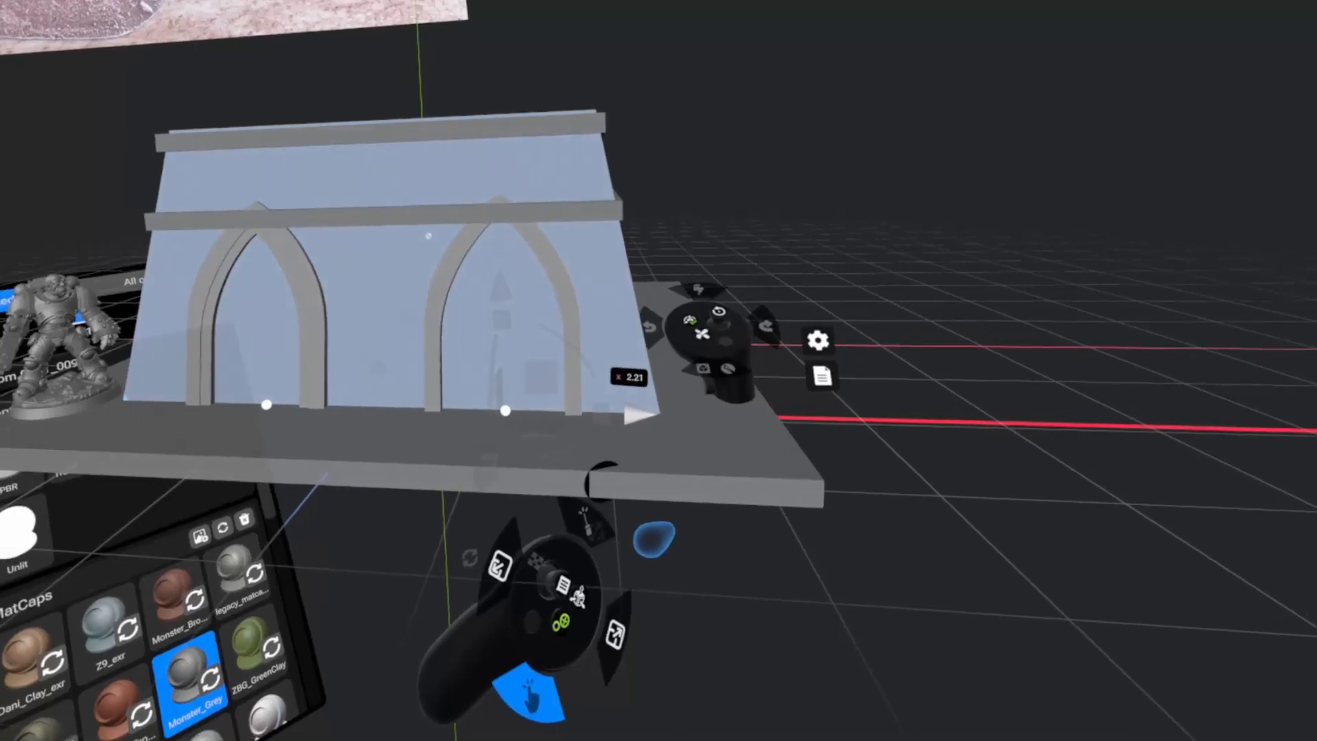
pyautogui.moveTo(652, 547); pyautogui.dragTo(648, 543)
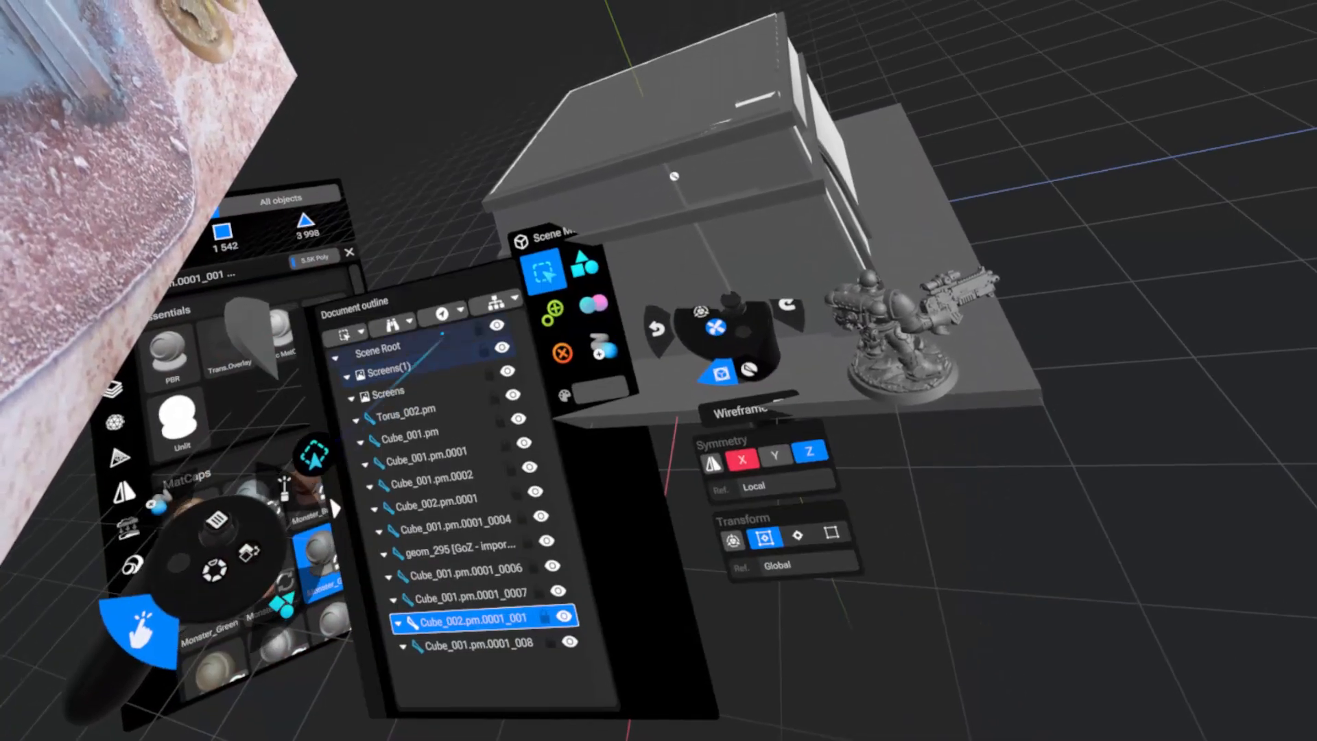
# Isolate the cloned block and restore the visibility of all the other objects.
pyautogui.click(419, 323)
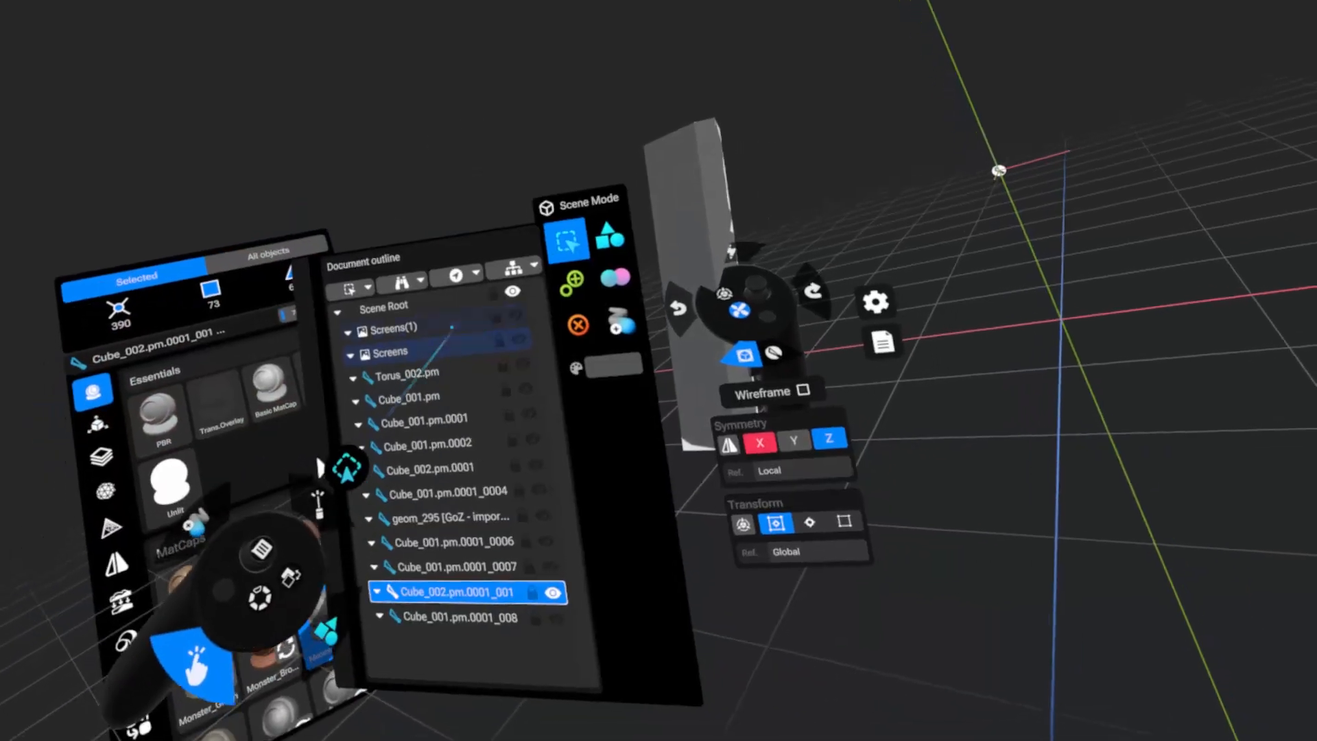
pyautogui.click(416, 283)
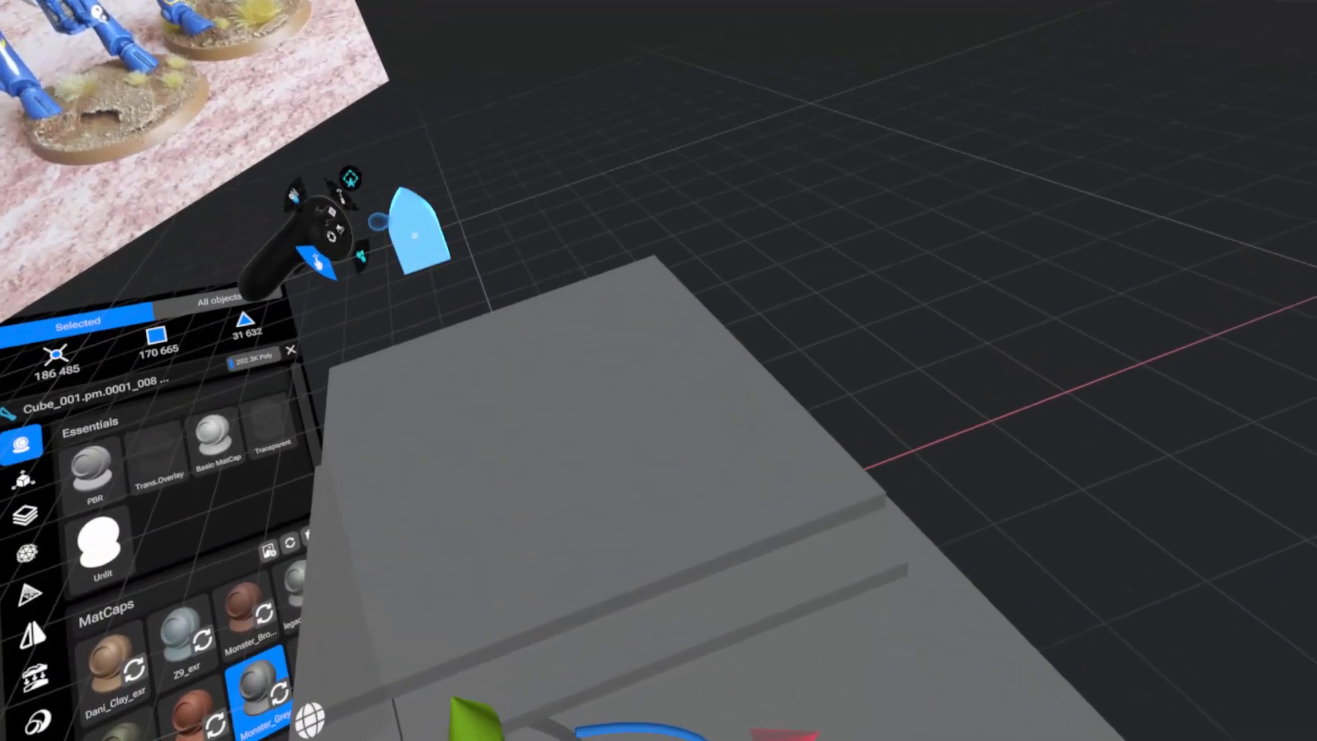
# Add the arch-shaped door piece to the selected arches and shift them together slightly along Z, by about 0.02.
pyautogui.click(412, 234)
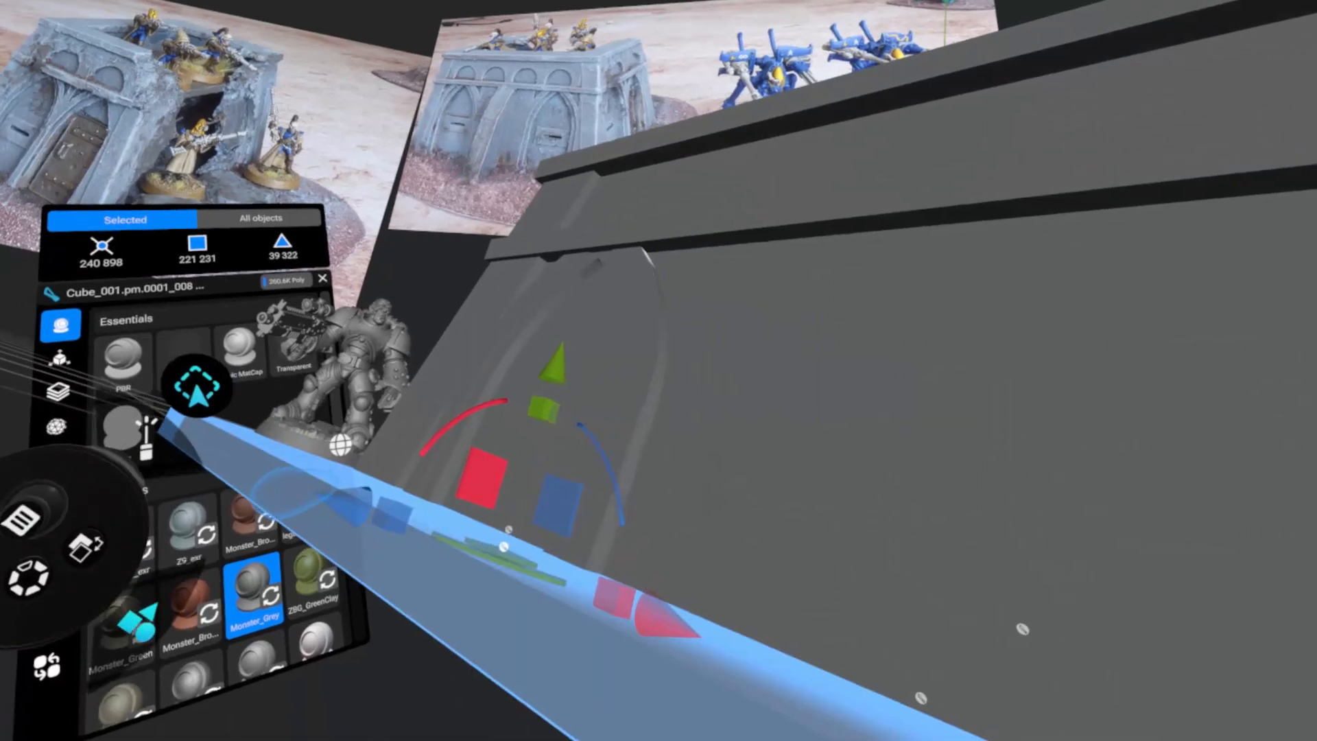
pyautogui.moveTo(336, 501); pyautogui.dragTo(323, 504)
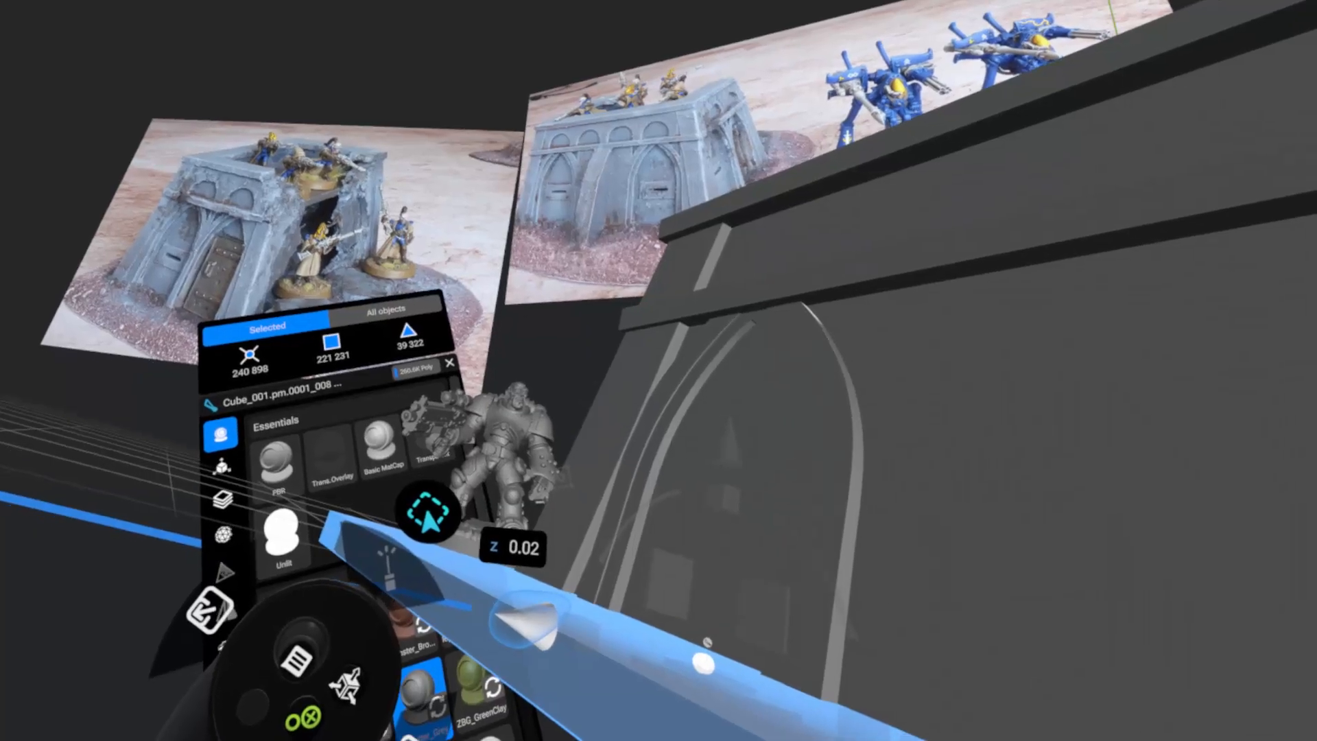
pyautogui.moveTo(528, 619); pyautogui.dragTo(278, 497)
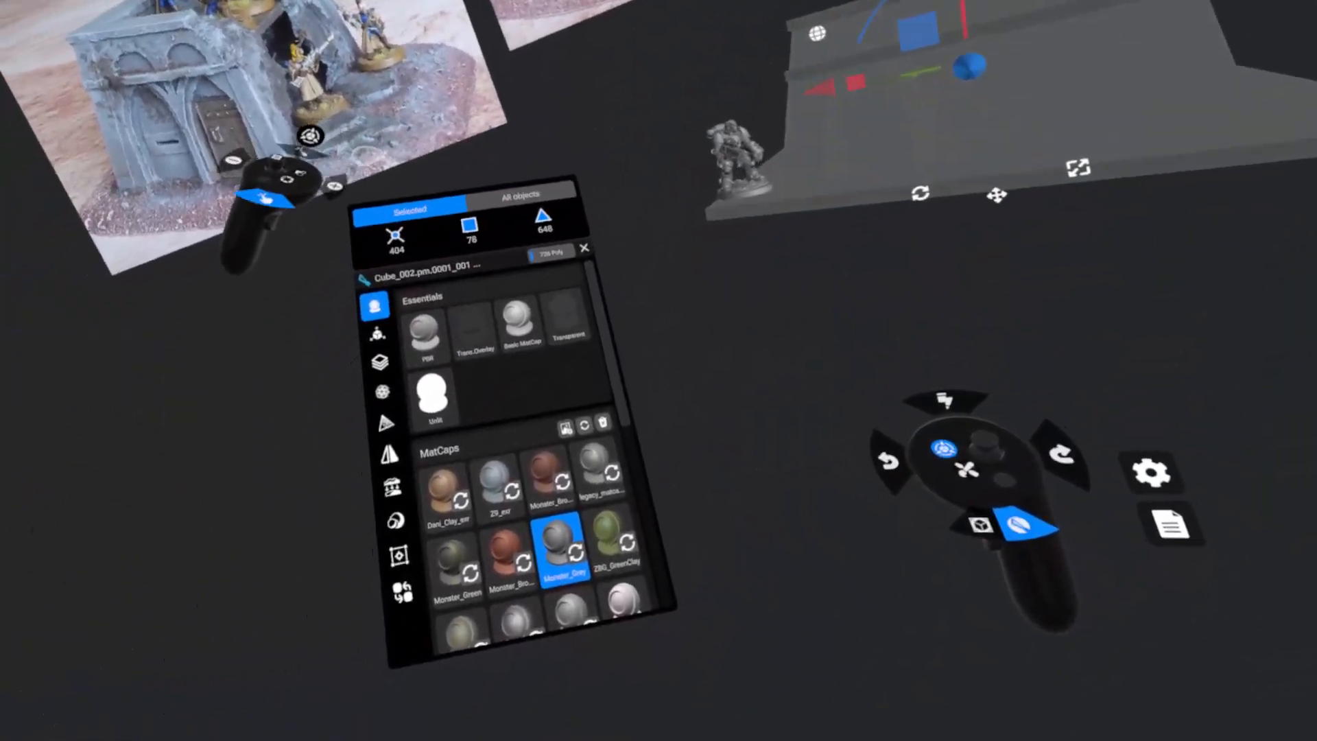
# Mirror the corner strip cut from the cloned block across local X and Z.
pyautogui.click(389, 453)
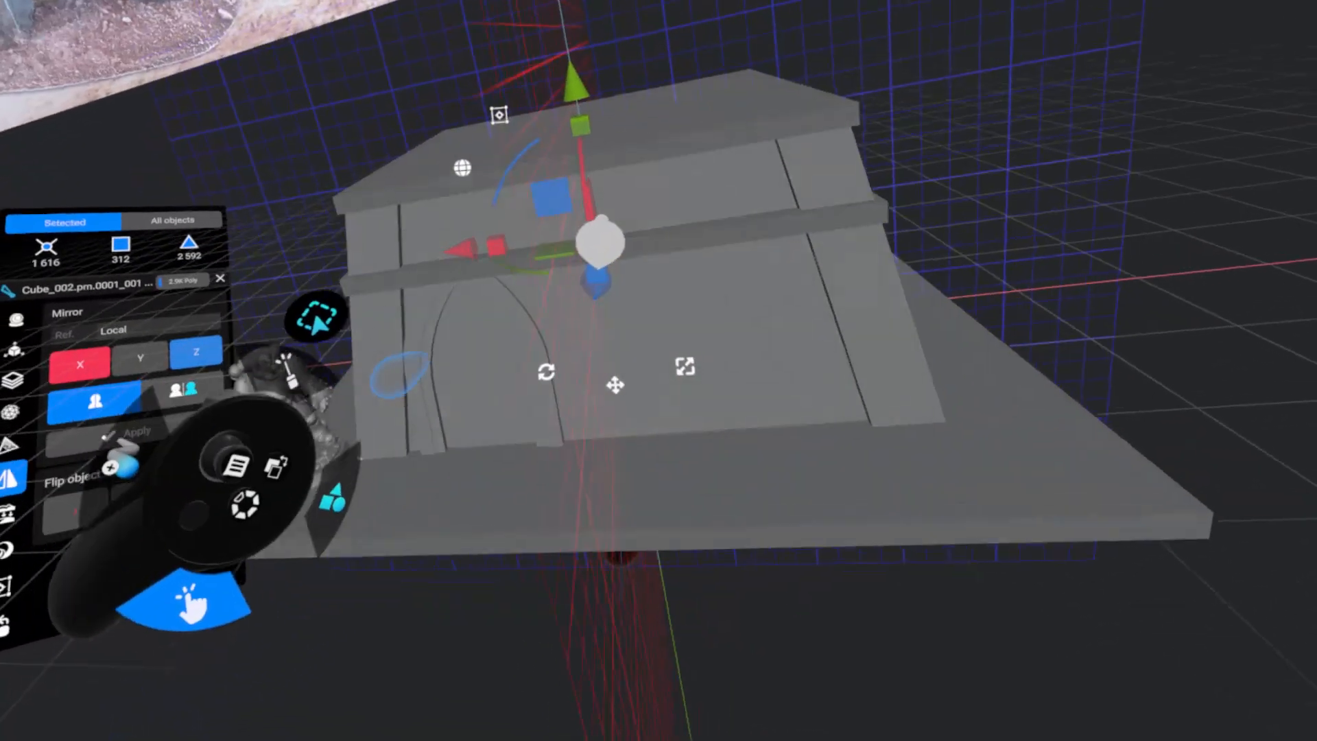
# Select both sloped arch frames on the front wall and clone them.
pyautogui.click(401, 367)
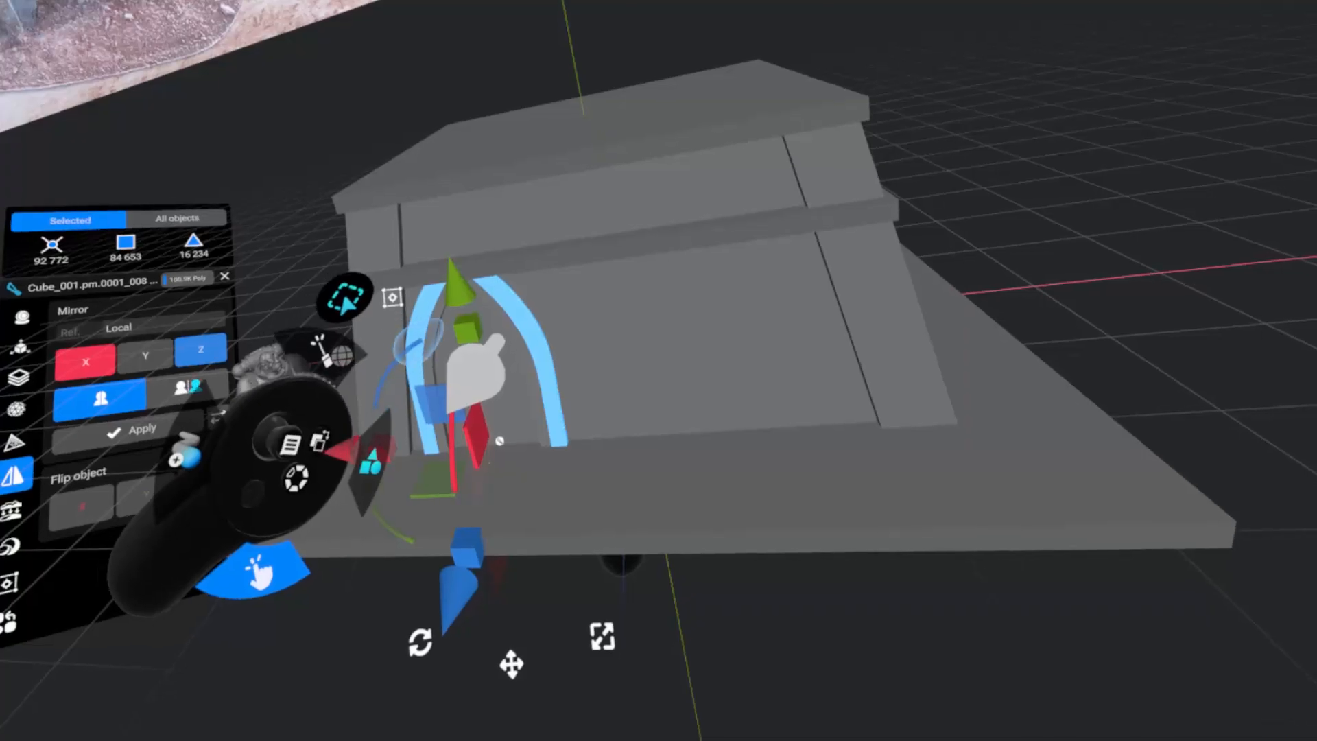
pyautogui.click(418, 342)
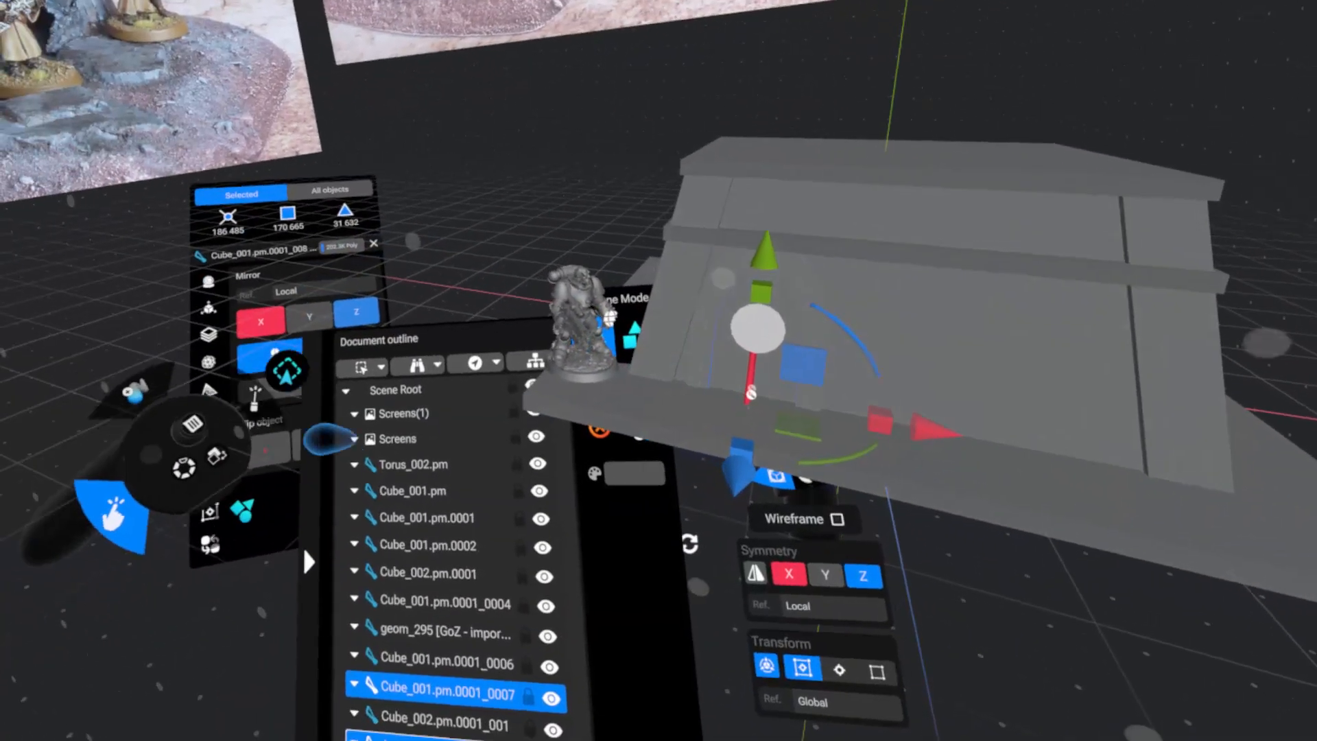
pyautogui.click(405, 367)
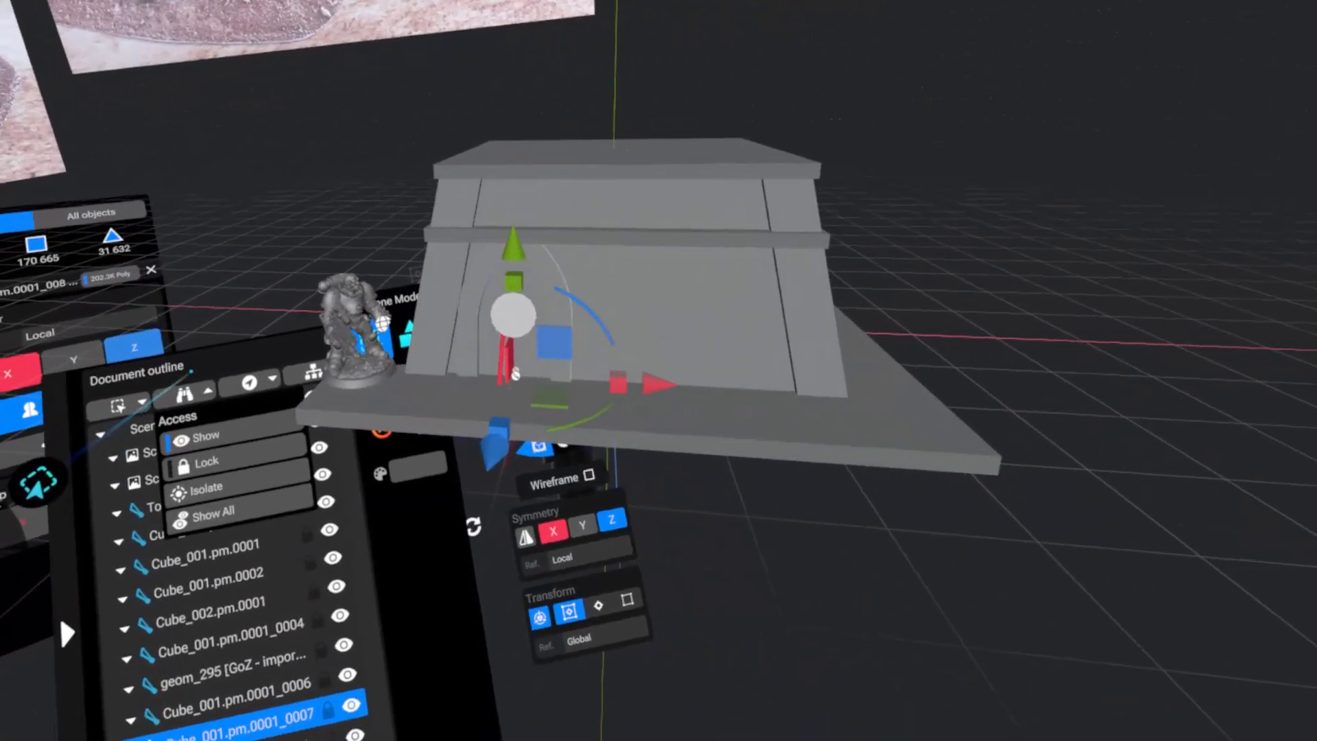
pyautogui.click(188, 387)
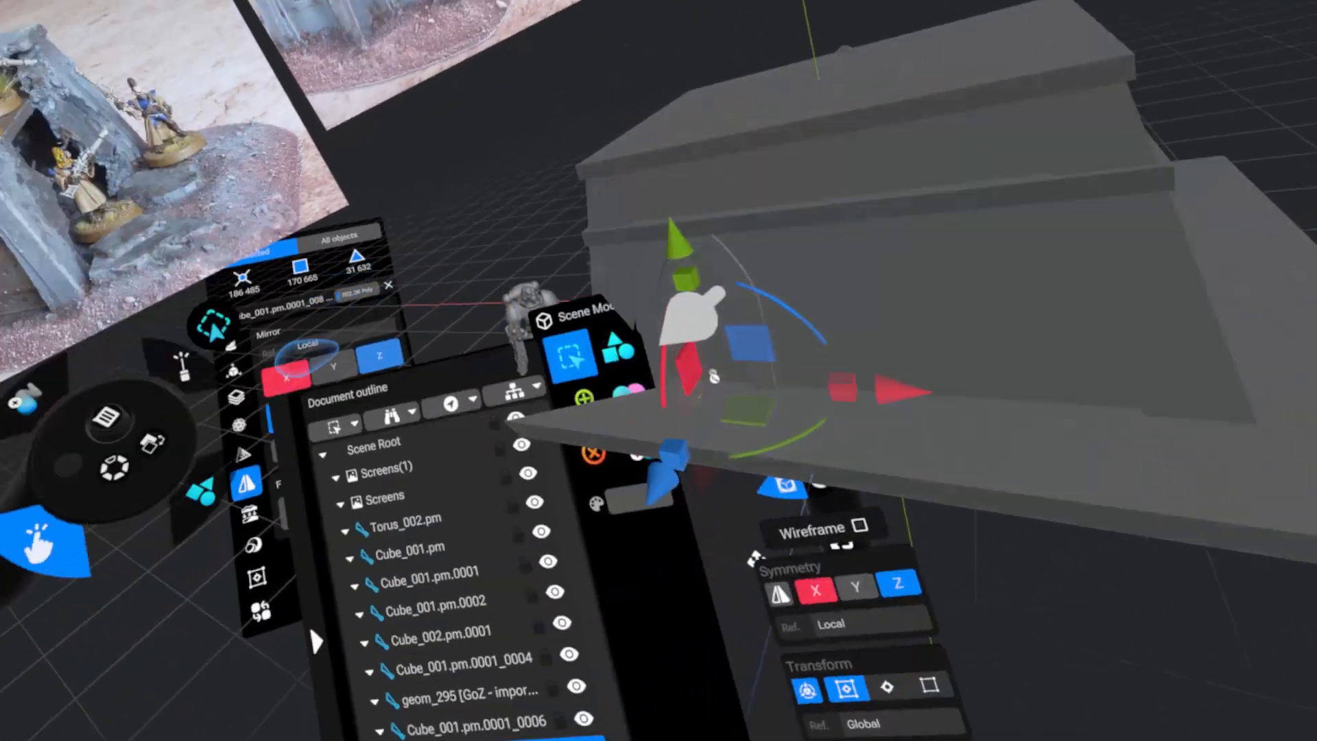
pyautogui.click(483, 373)
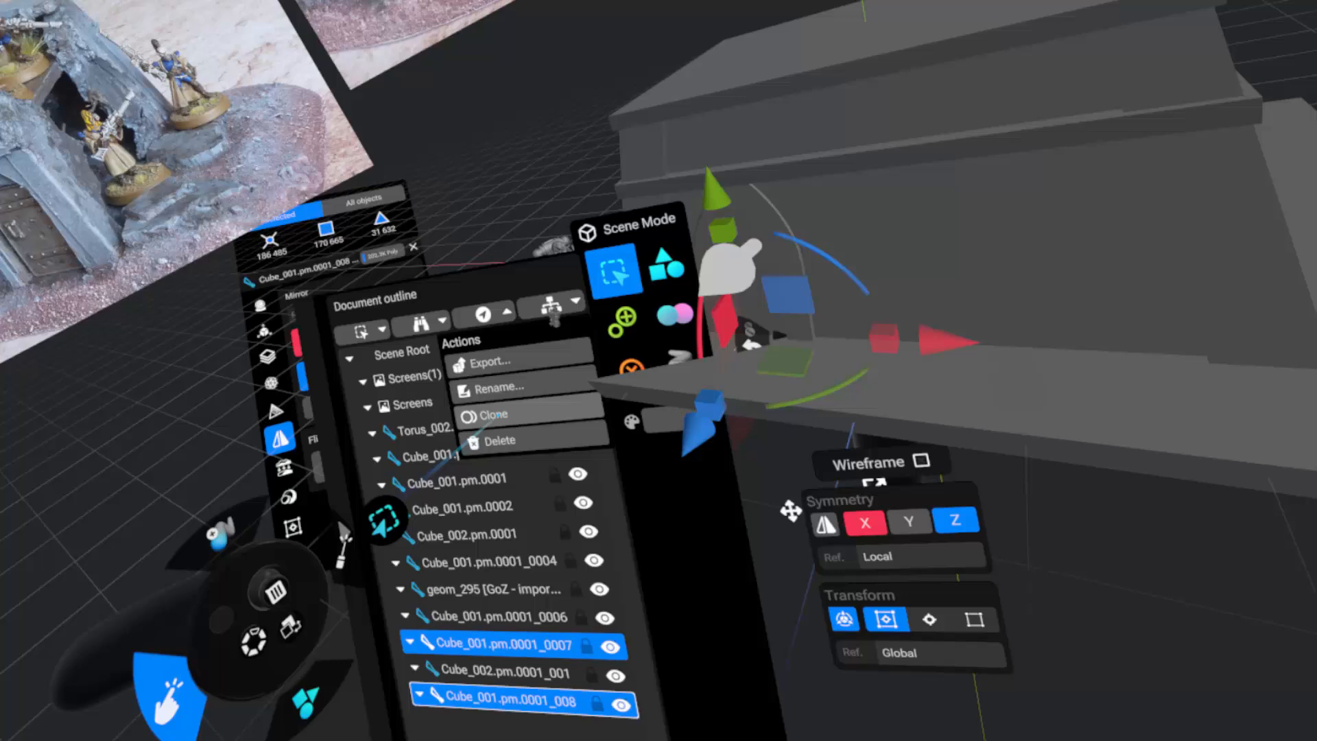
pyautogui.click(491, 416)
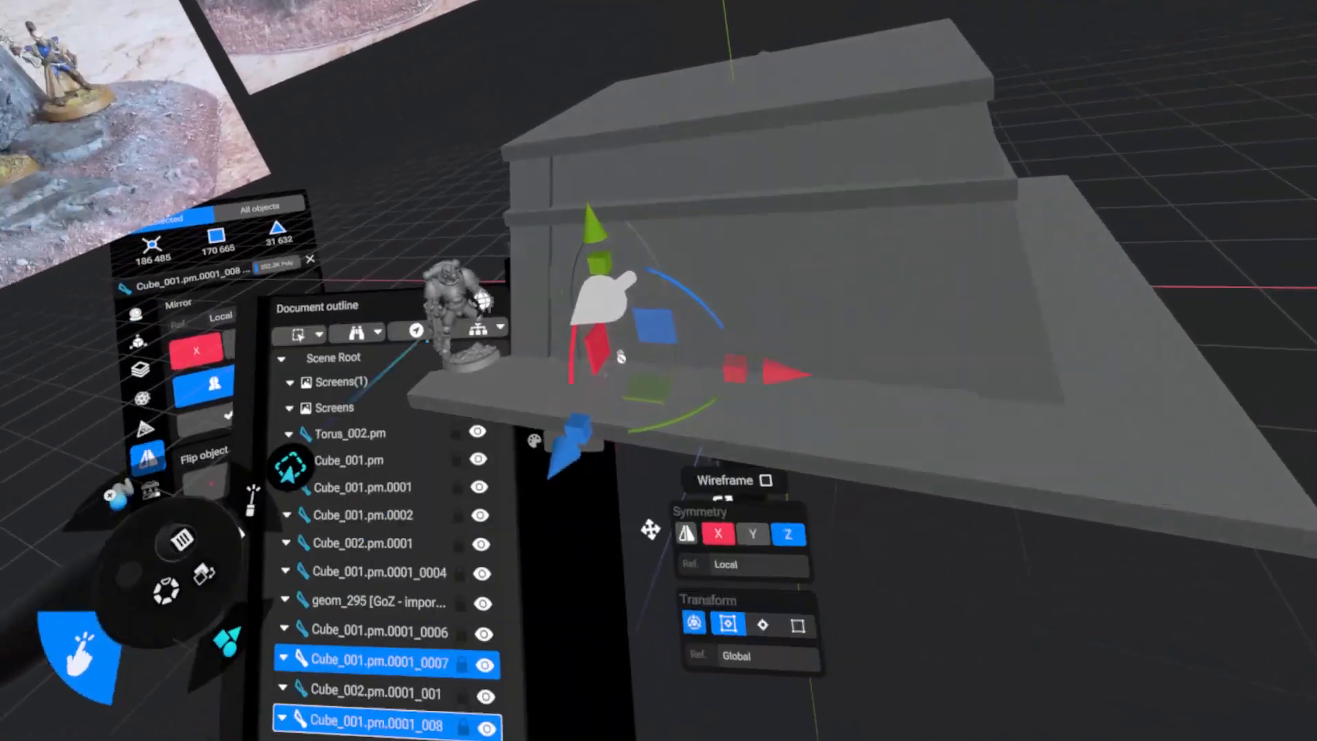
pyautogui.click(428, 330)
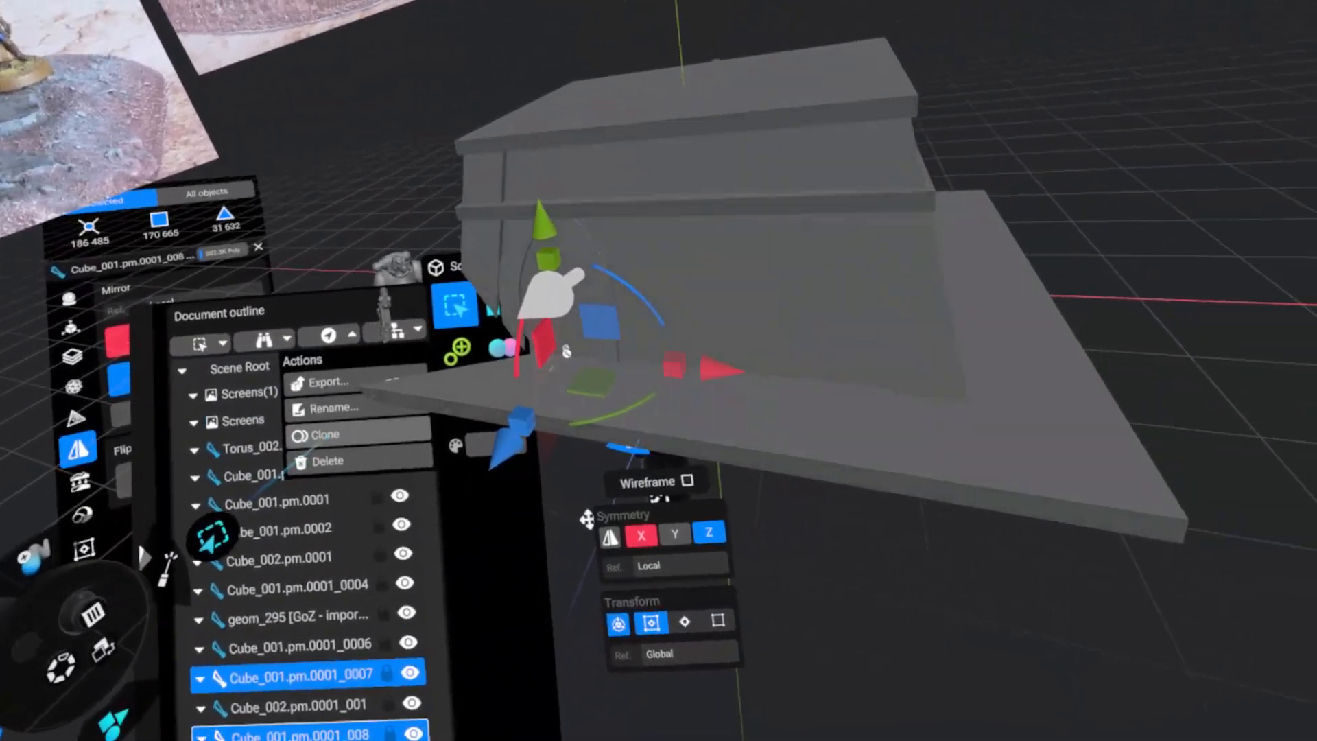
pyautogui.click(438, 426)
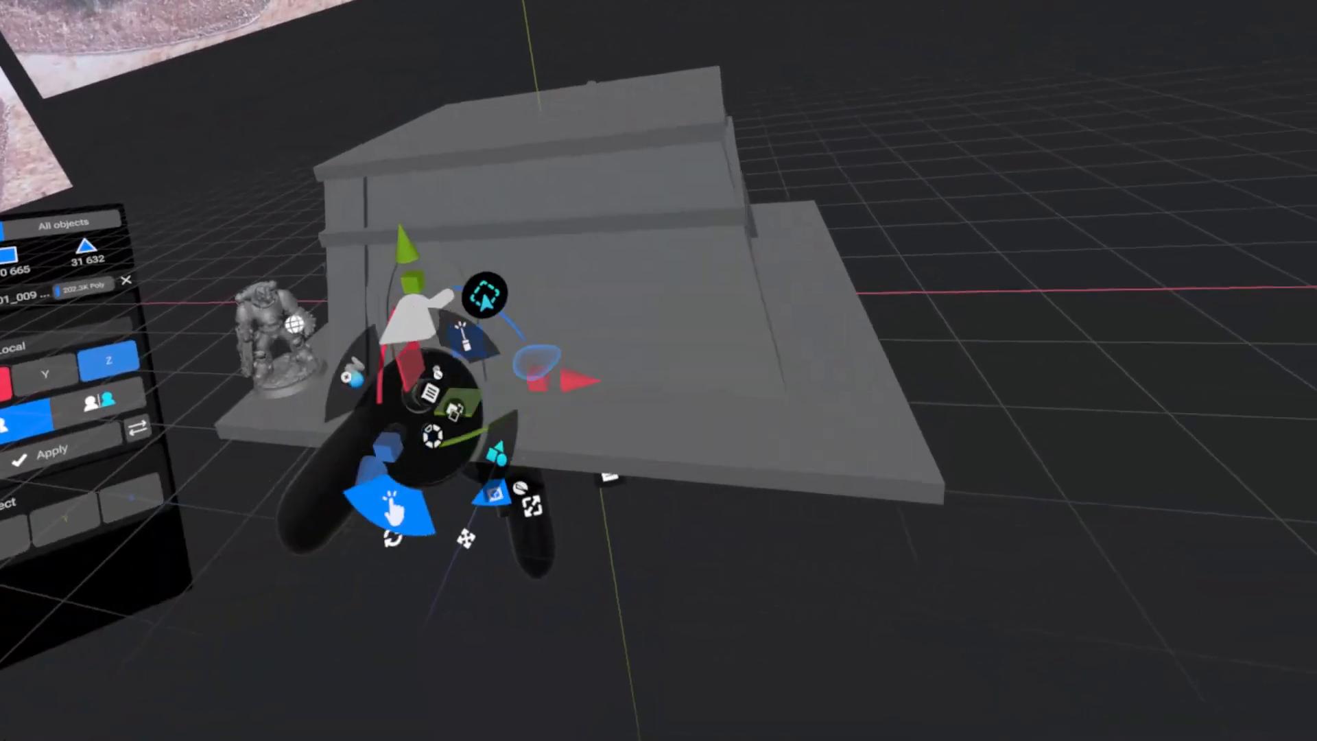
# Pull the cloned arch frames clear of the building along X and turn them about Y to face the side wall.
pyautogui.moveTo(577, 381)
pyautogui.mouseDown()
pyautogui.moveTo(597, 391)
pyautogui.moveTo(558, 476)
pyautogui.moveTo(422, 518)
pyautogui.mouseUp()
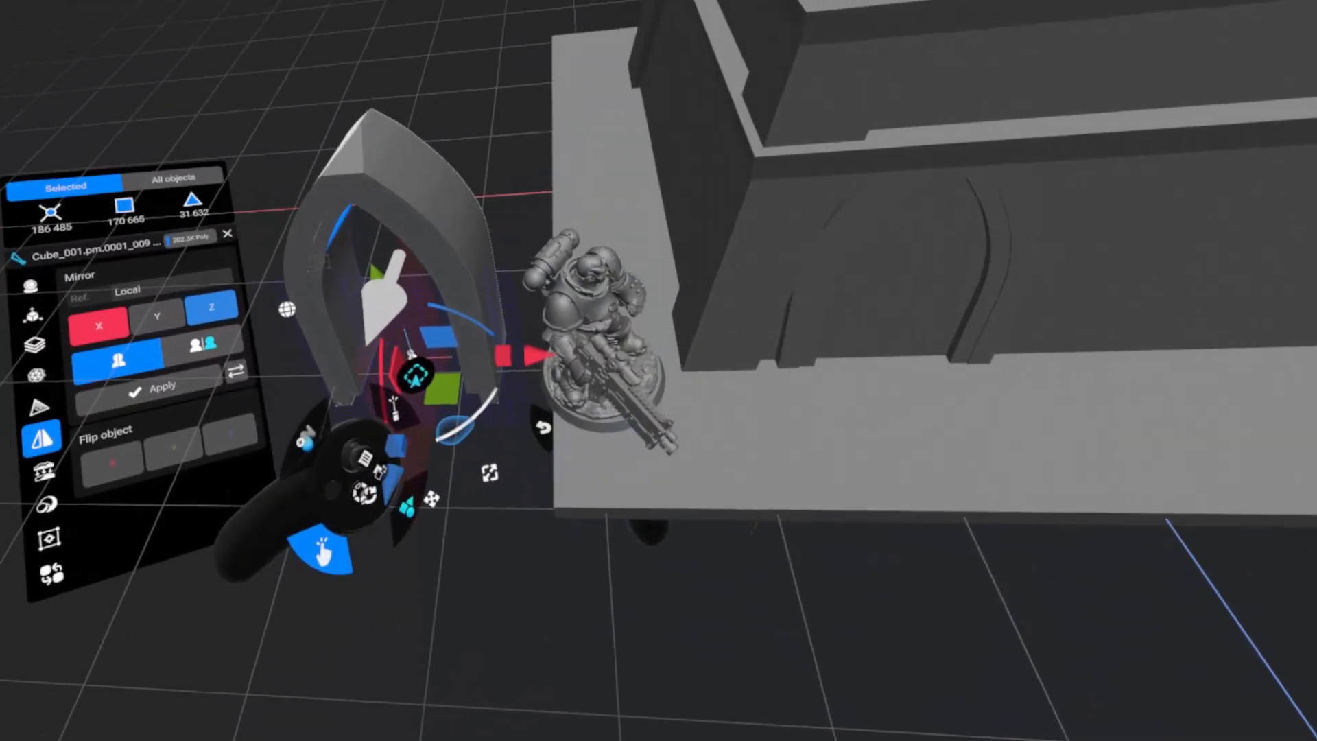
pyautogui.moveTo(454, 430); pyautogui.dragTo(344, 379)
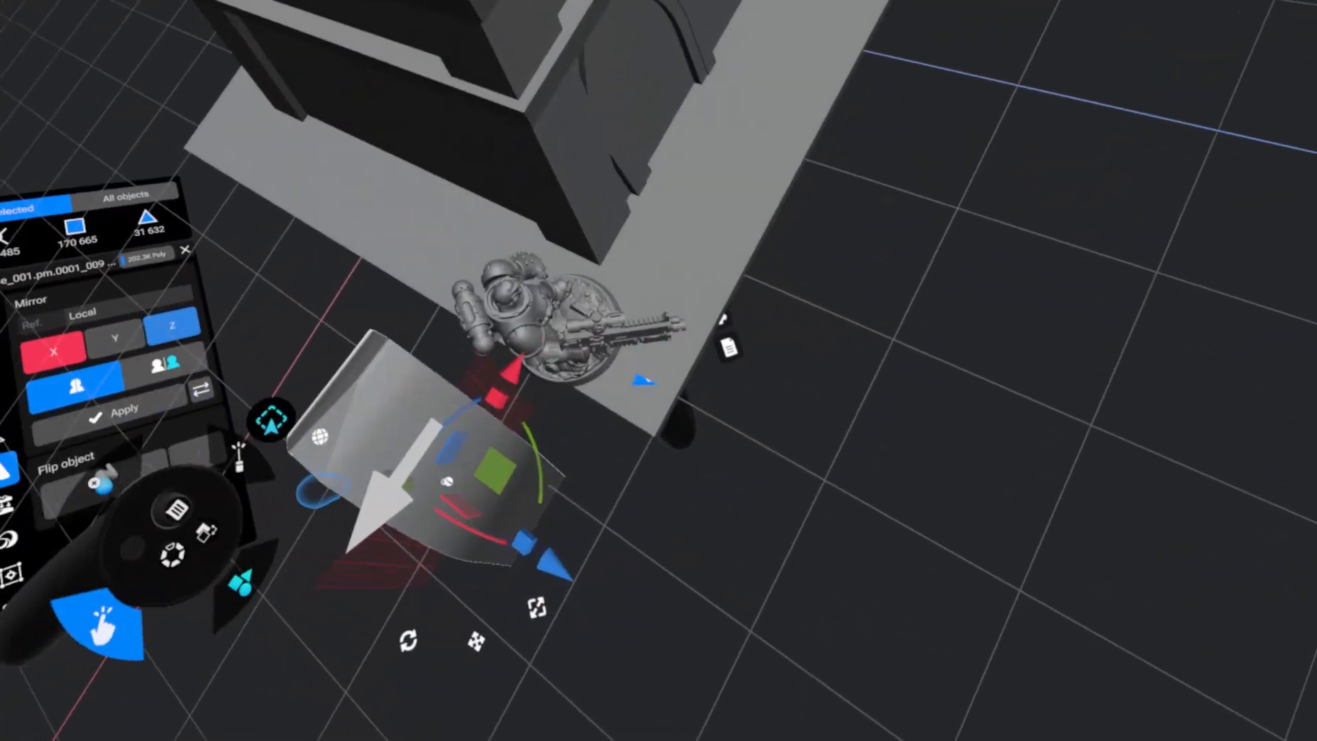
pyautogui.moveTo(494, 459); pyautogui.dragTo(494, 257)
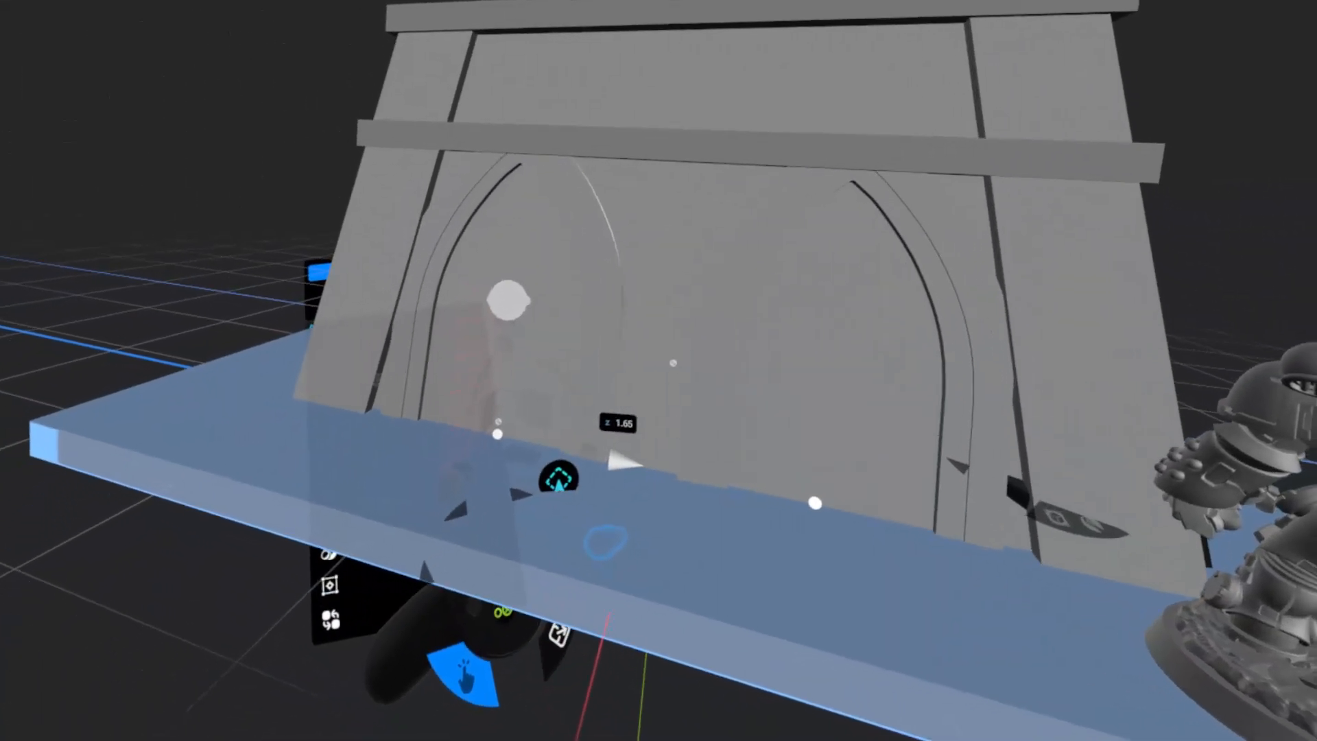
# Fit the arch frames into the side wall, sliding them about 1.65 along Z and fine-tuning them along X.
pyautogui.moveTo(623, 461); pyautogui.dragTo(533, 463)
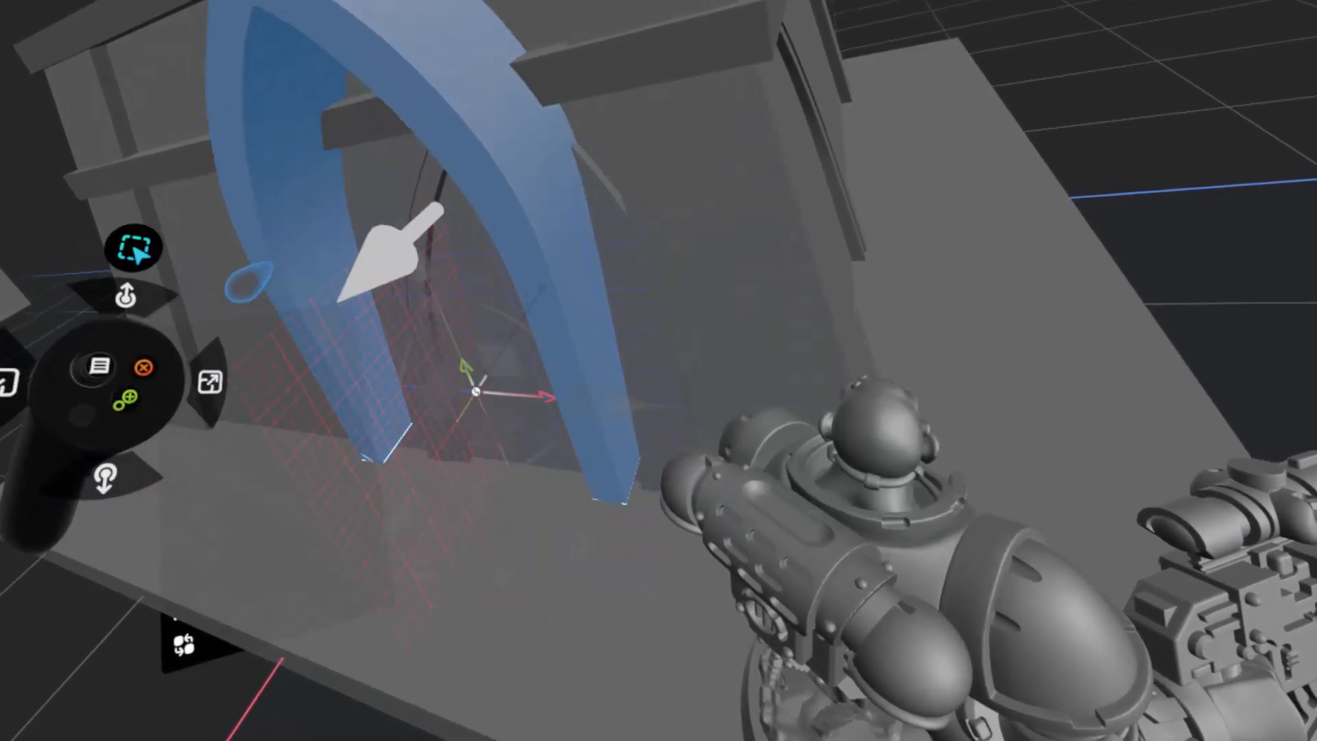
pyautogui.moveTo(338, 301); pyautogui.dragTo(258, 217)
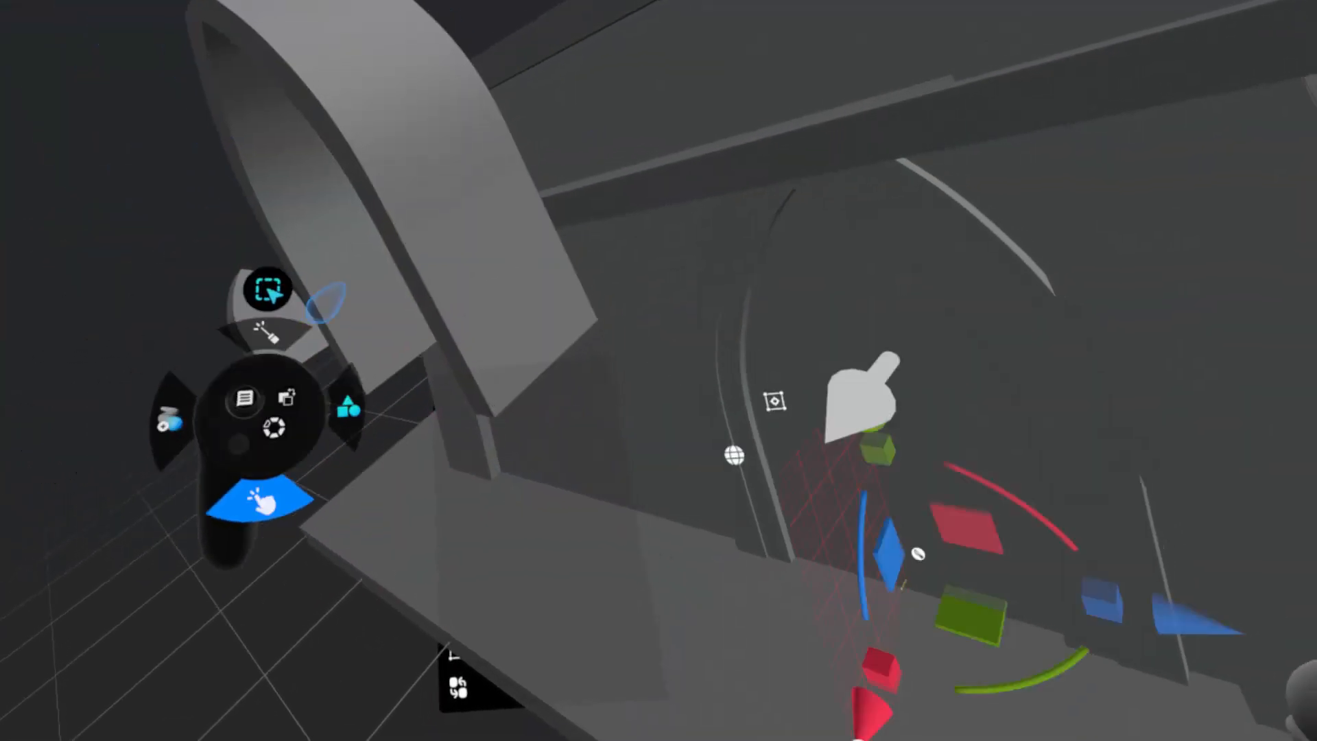
pyautogui.moveTo(346, 304); pyautogui.dragTo(207, 323)
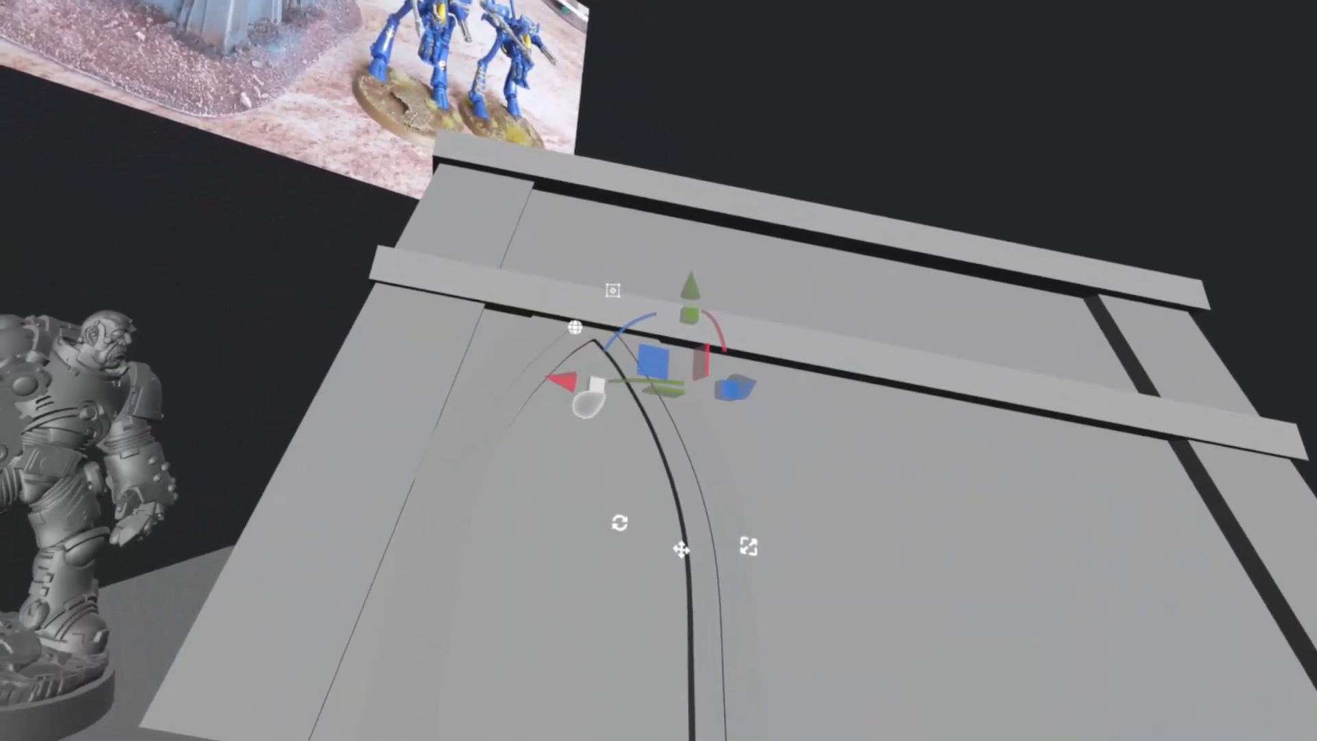
pyautogui.moveTo(641, 389); pyautogui.dragTo(635, 388)
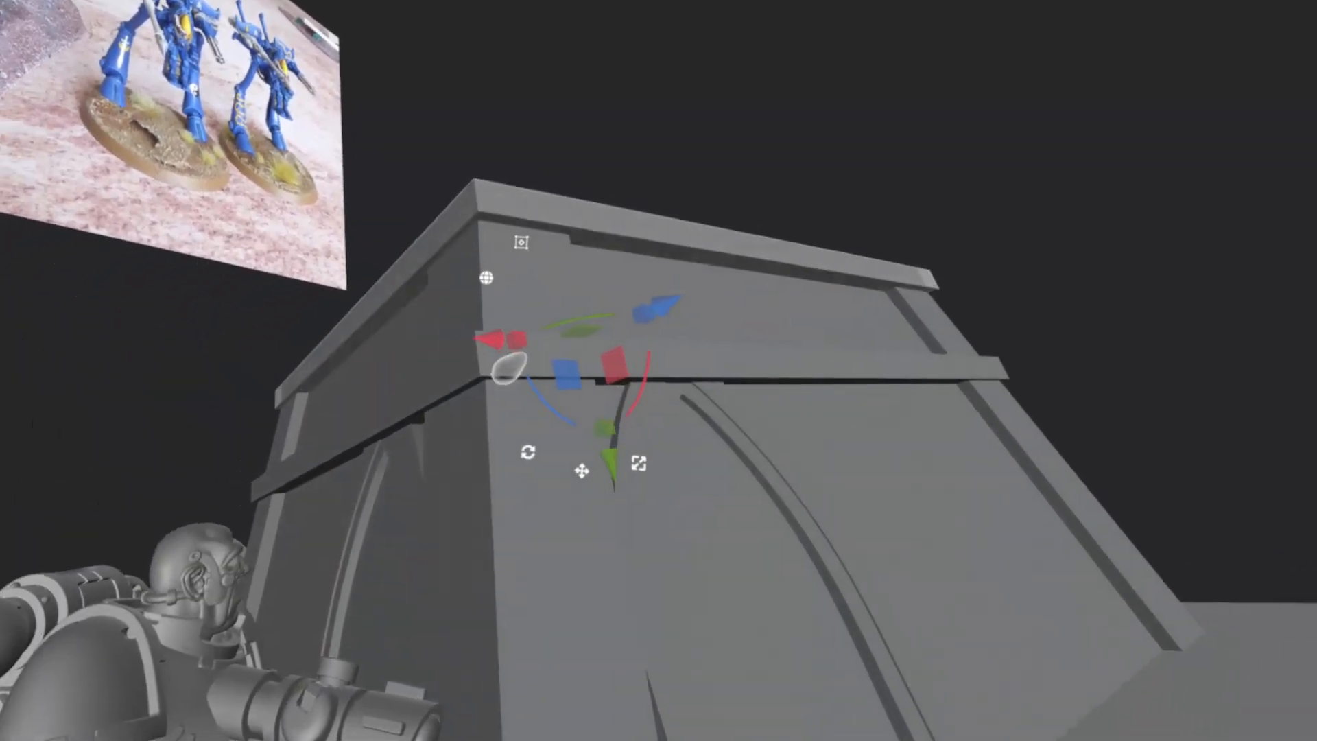
pyautogui.moveTo(533, 343); pyautogui.dragTo(494, 345)
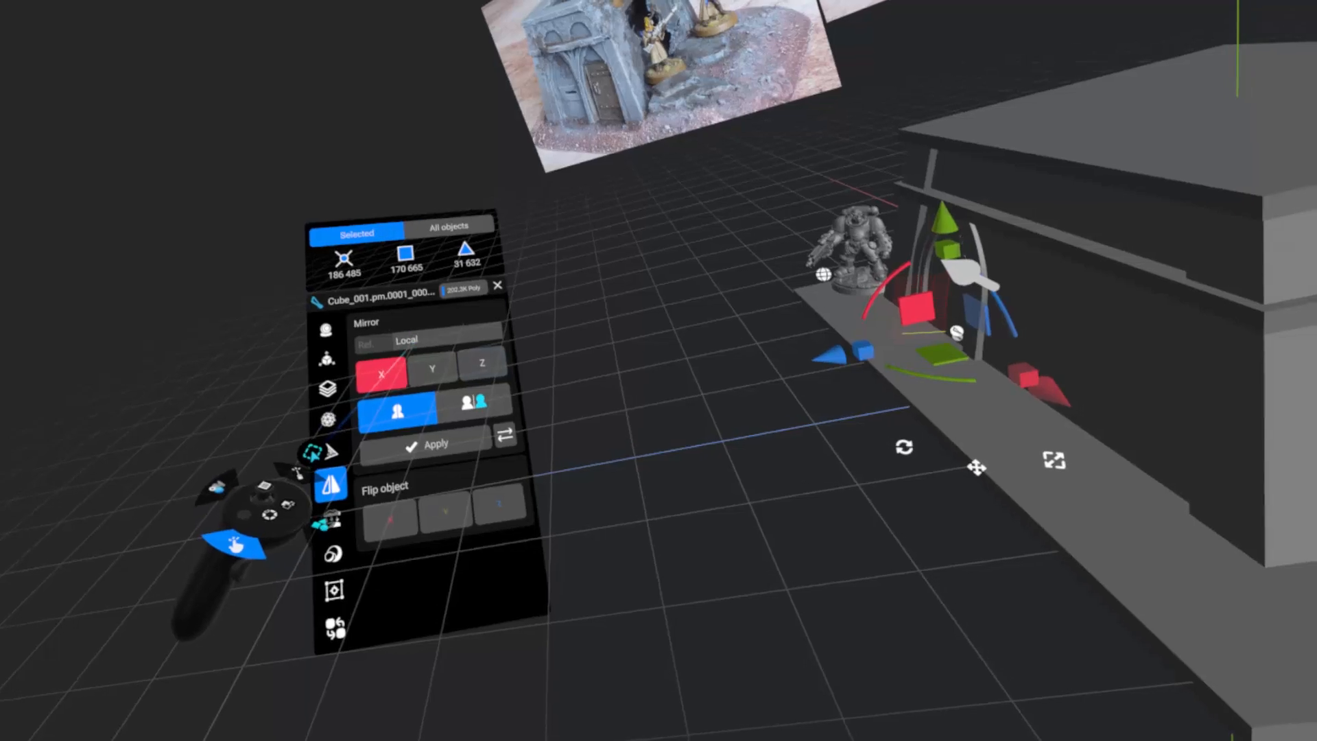
# Try to mirror the arch frames across X with the roof slab as the custom mirror reference.
pyautogui.click(439, 337)
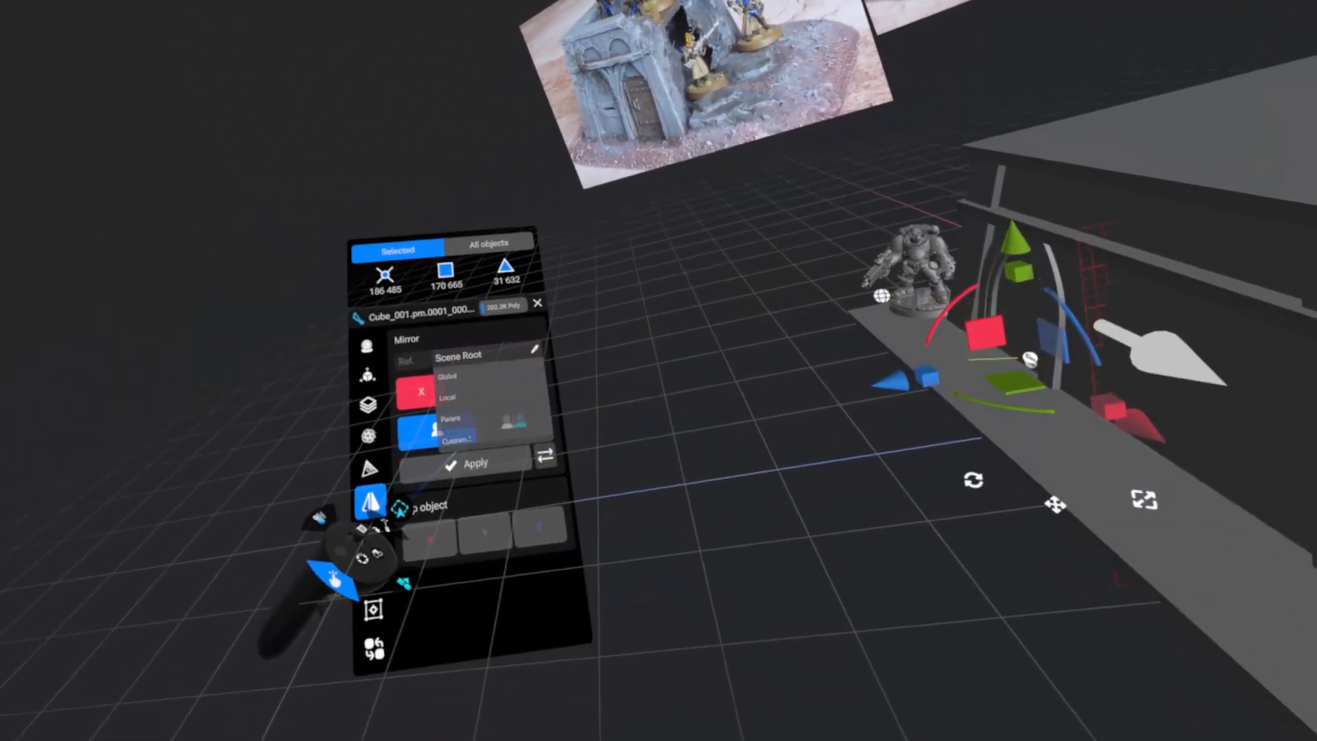
pyautogui.click(456, 439)
pyautogui.click(520, 348)
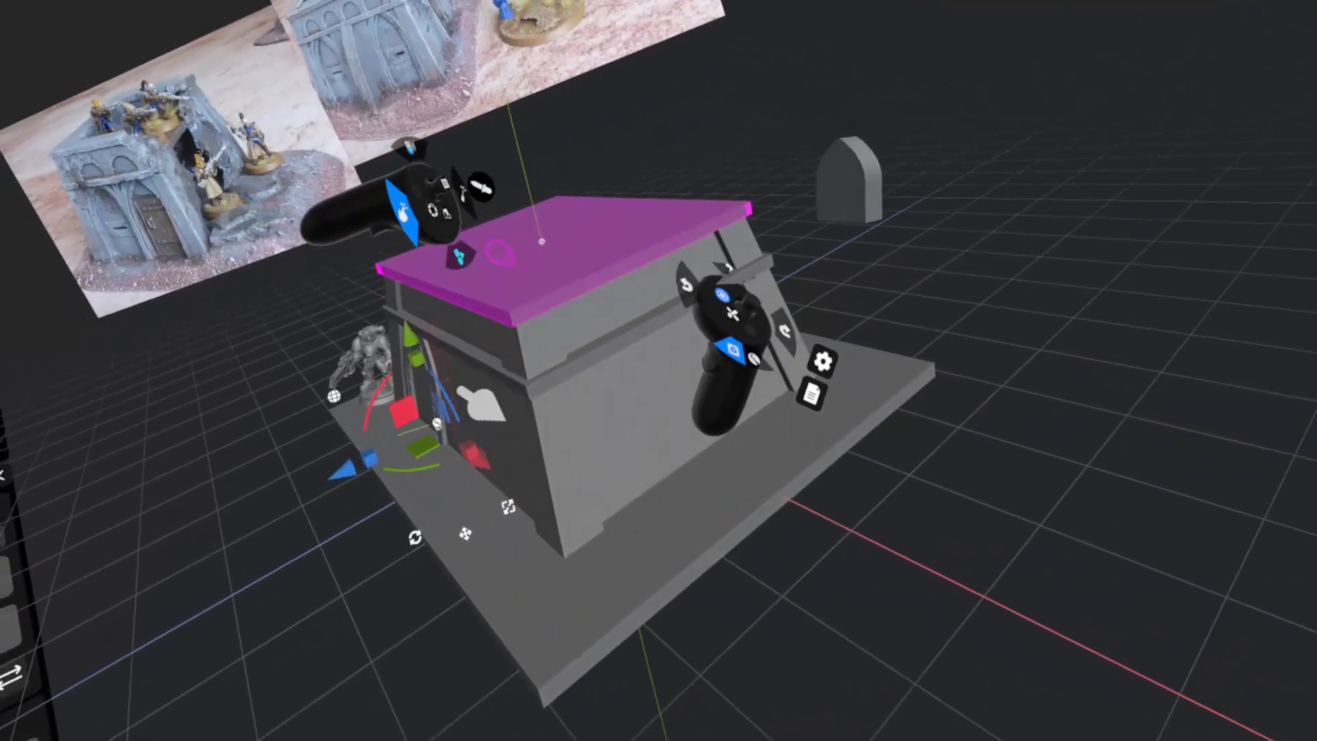
pyautogui.click(509, 244)
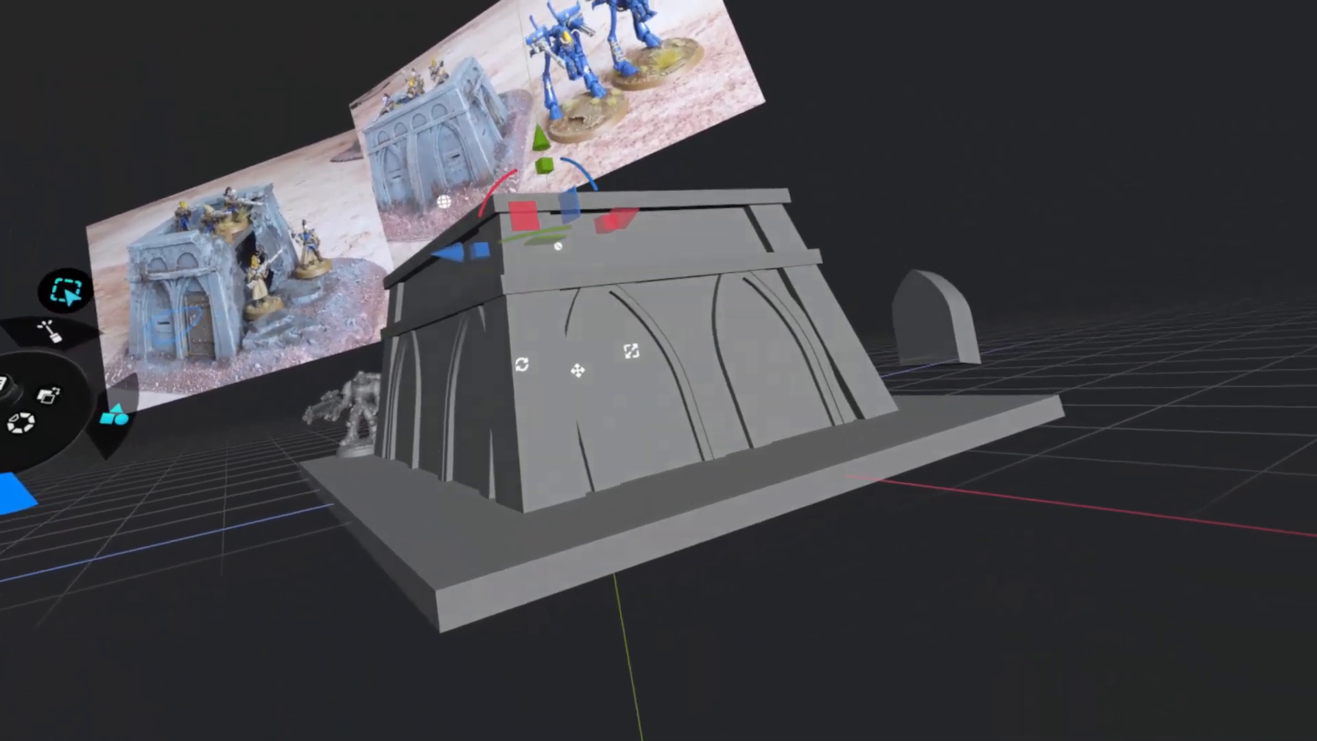
pyautogui.hotkey('ctrl', 'z')
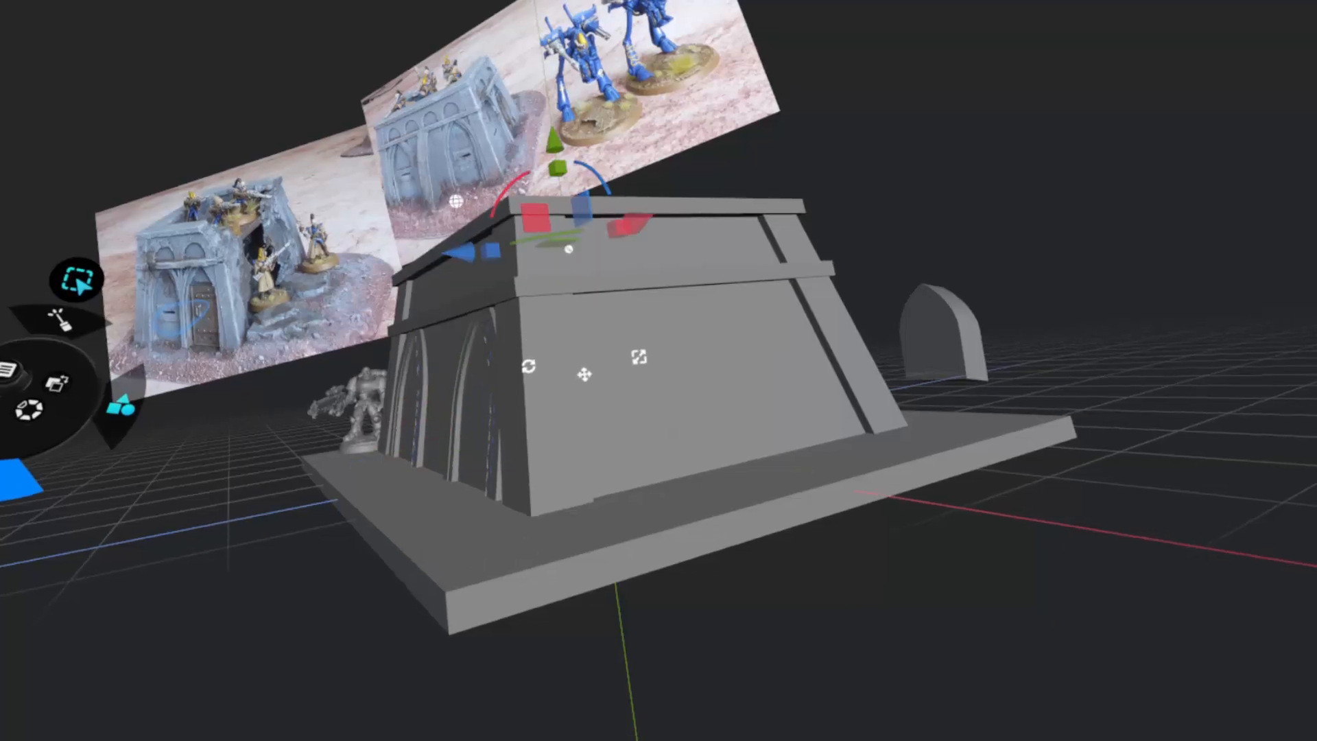
pyautogui.hotkey('ctrl', 'z')
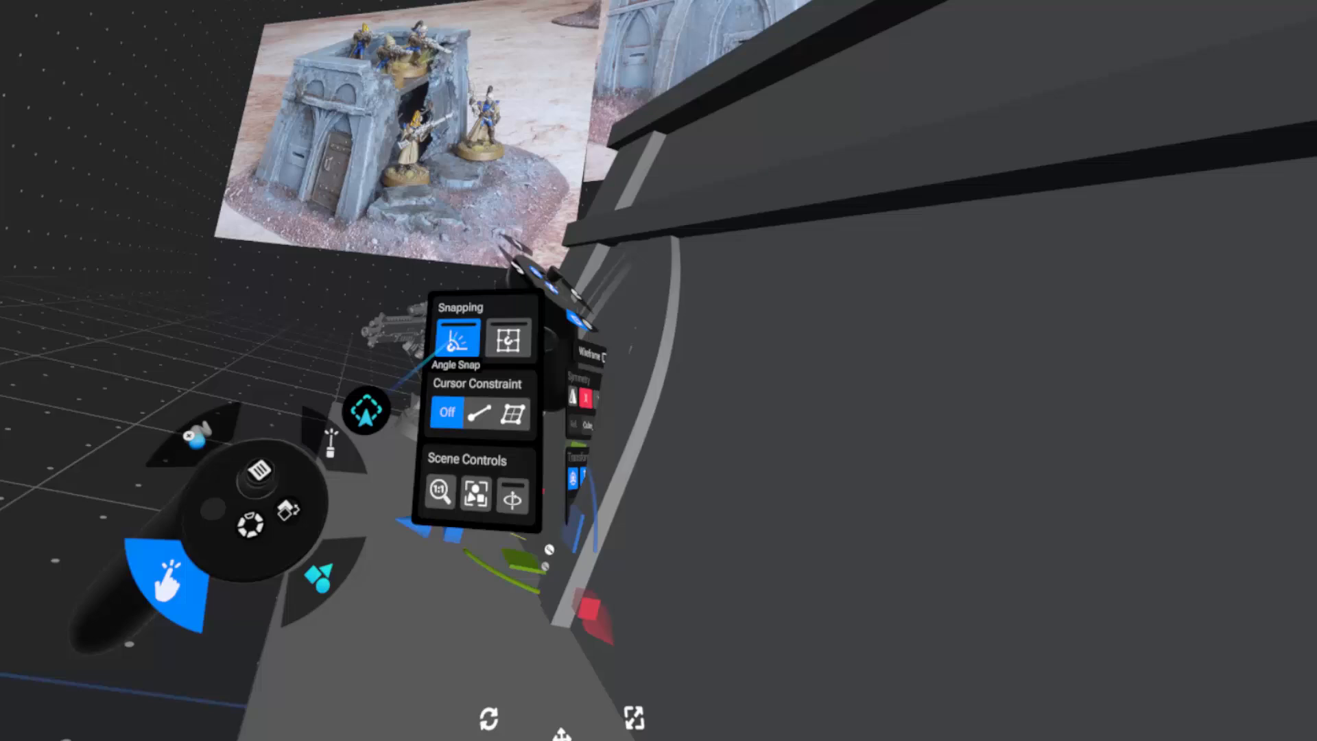
# Turn off angle snapping and tilt the arch frames slightly about X, by about 0.3°, to follow the wall's slope.
pyautogui.click(449, 346)
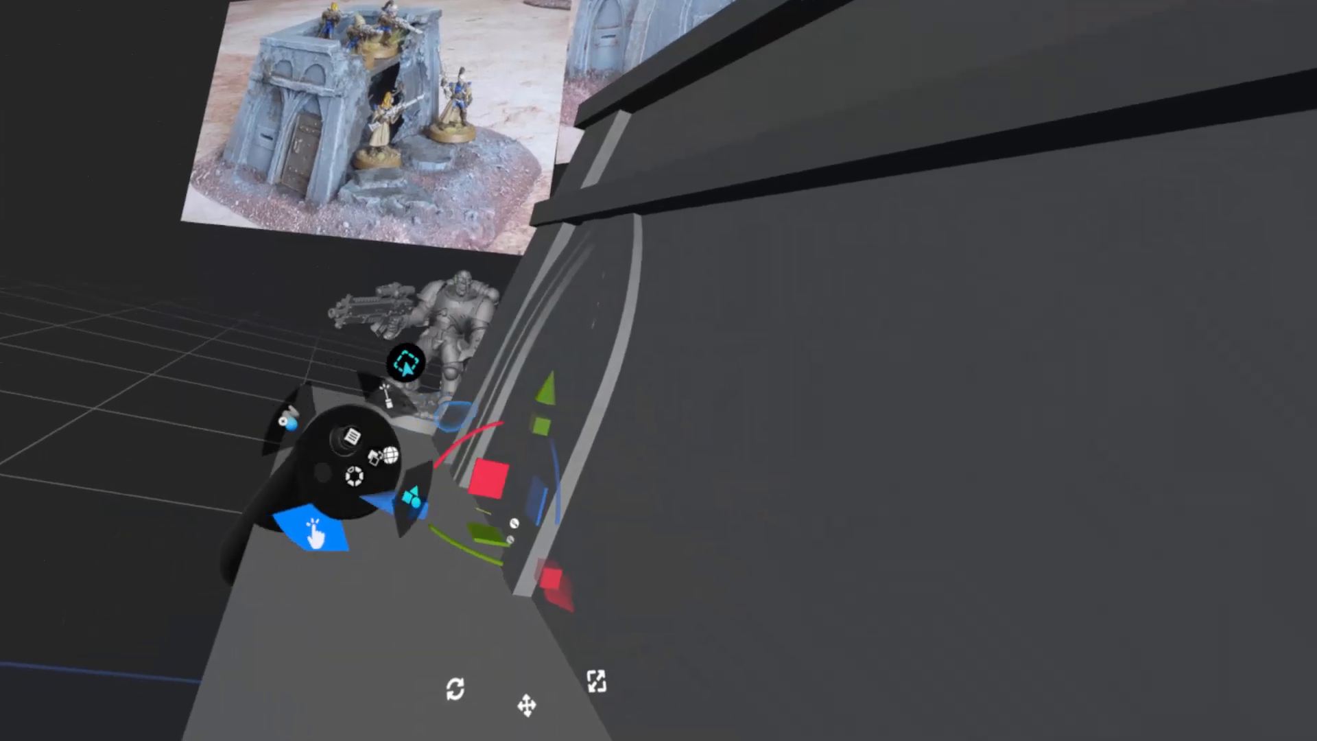
pyautogui.moveTo(453, 438); pyautogui.dragTo(435, 446)
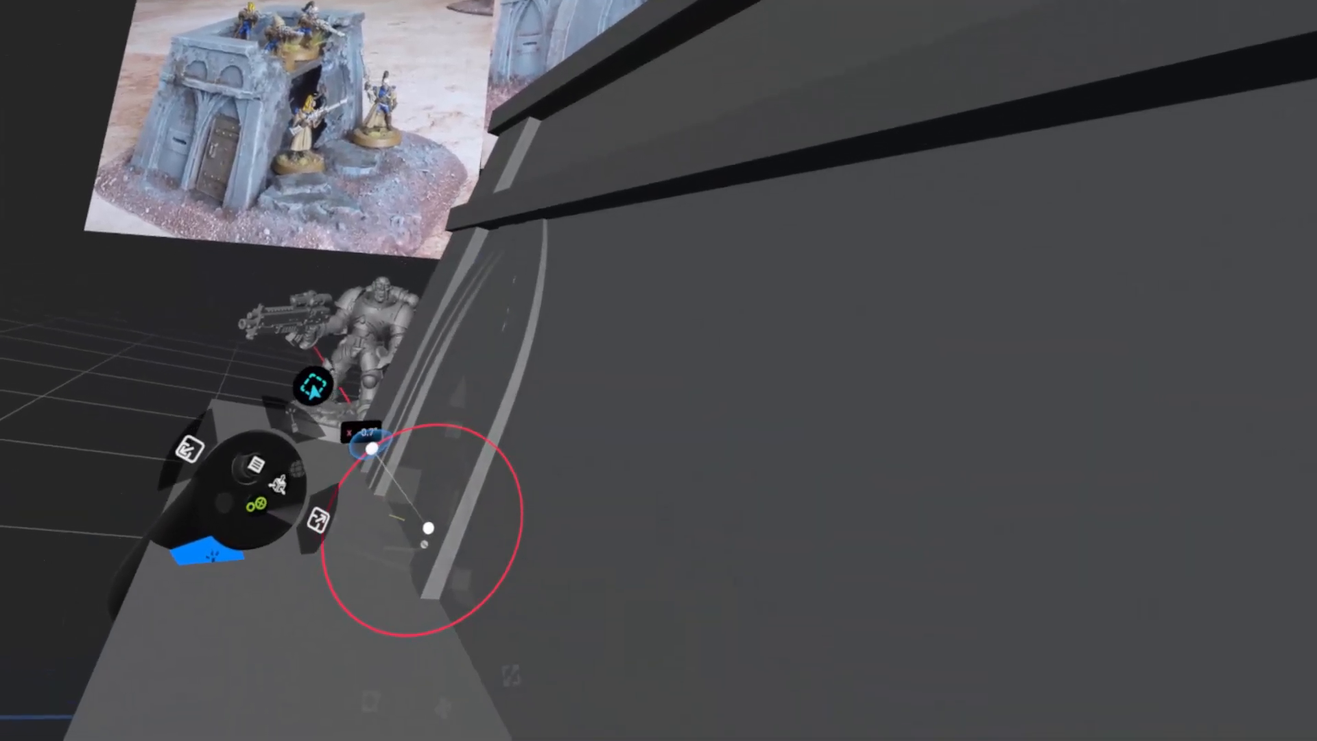
pyautogui.moveTo(354, 454)
pyautogui.mouseDown()
pyautogui.moveTo(353, 508)
pyautogui.moveTo(385, 465)
pyautogui.moveTo(358, 471)
pyautogui.moveTo(370, 462)
pyautogui.moveTo(347, 449)
pyautogui.mouseUp()
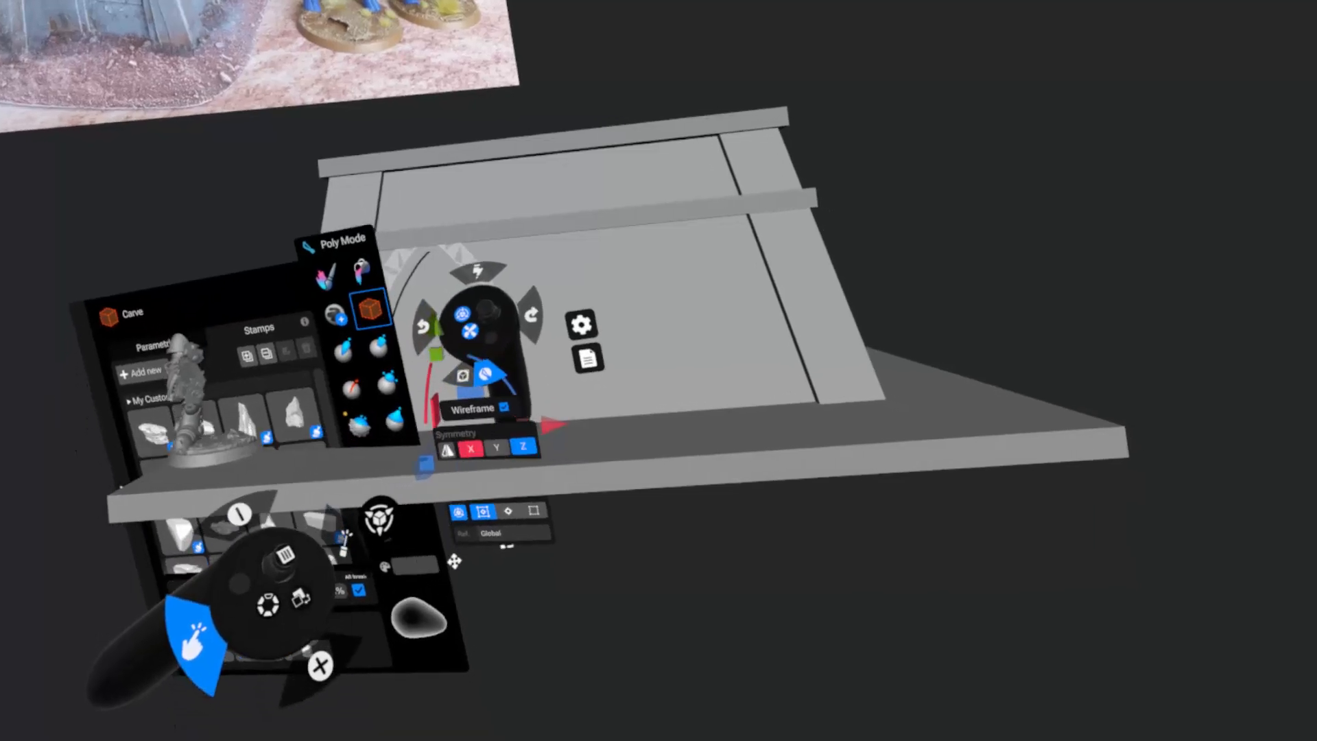
# Change the symmetry axes and reference used on the arch frames, and shift the frames slightly along X.
pyautogui.click(513, 437)
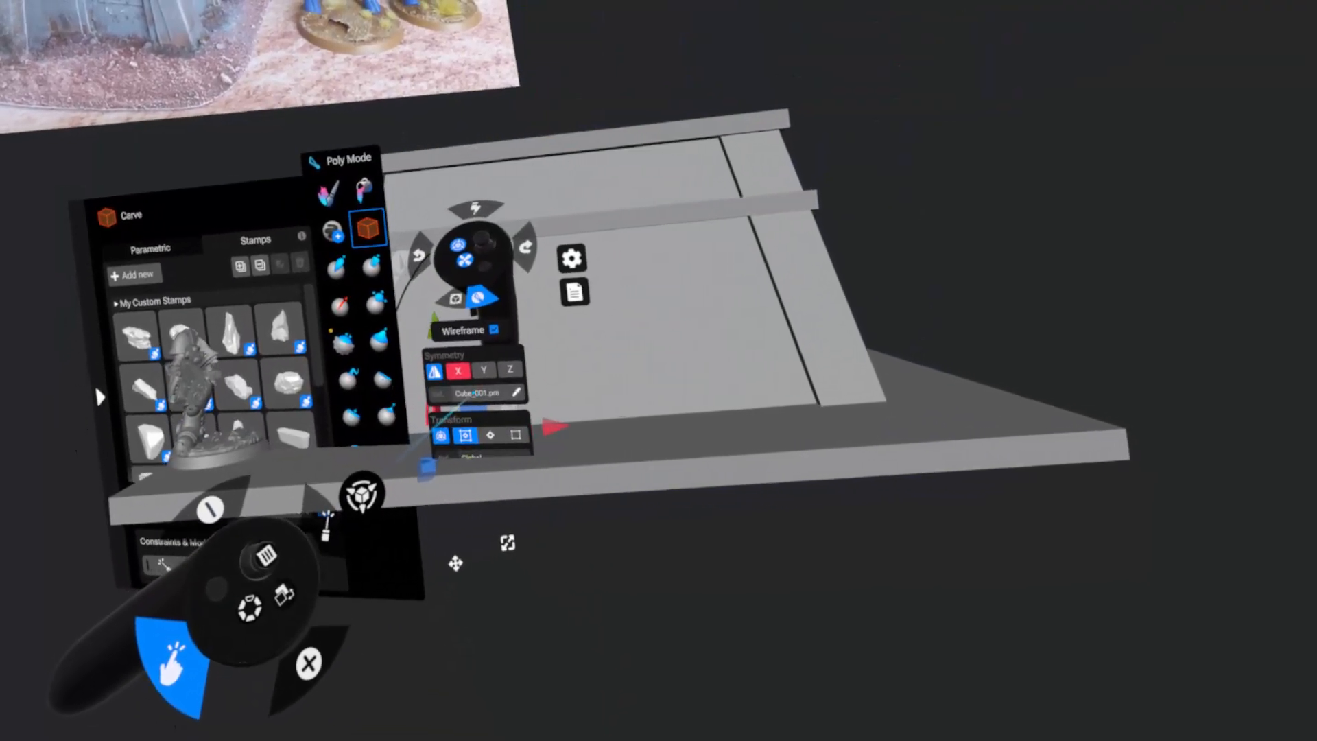
pyautogui.click(473, 394)
pyautogui.click(474, 428)
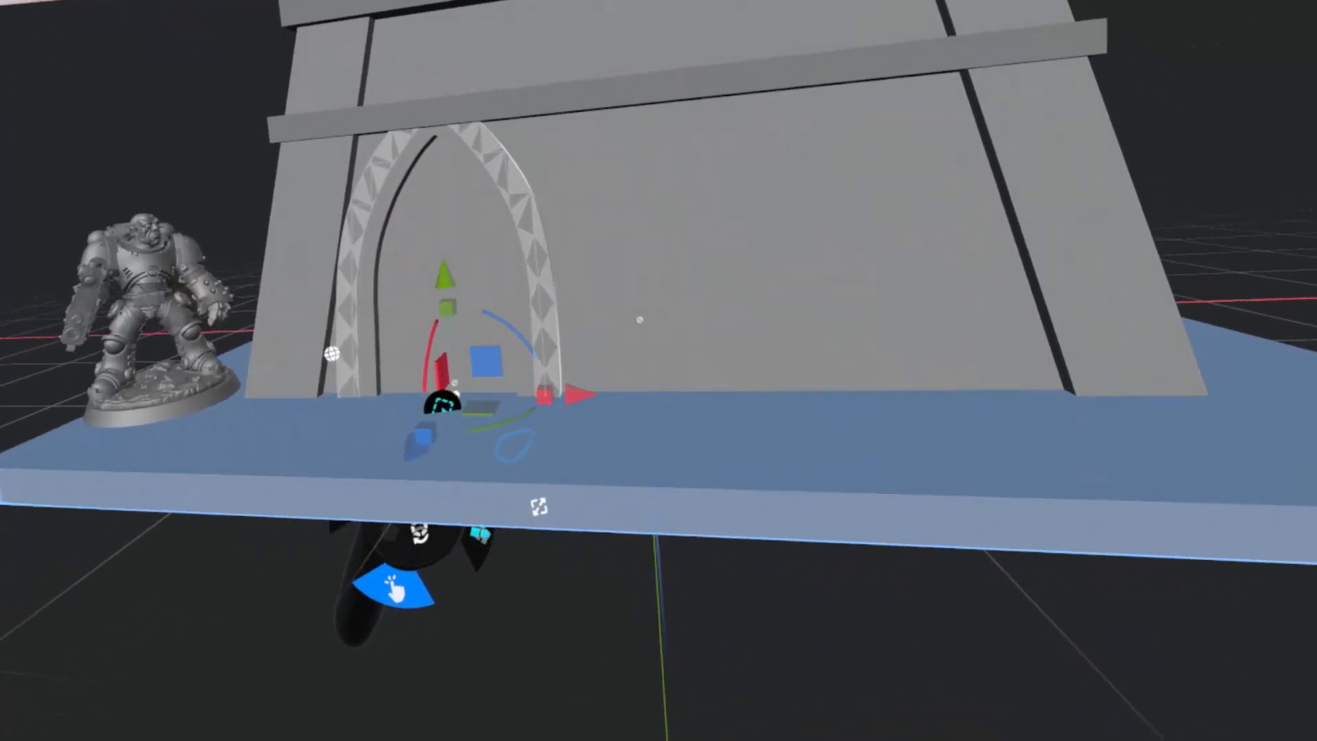
pyautogui.moveTo(618, 436); pyautogui.dragTo(634, 439)
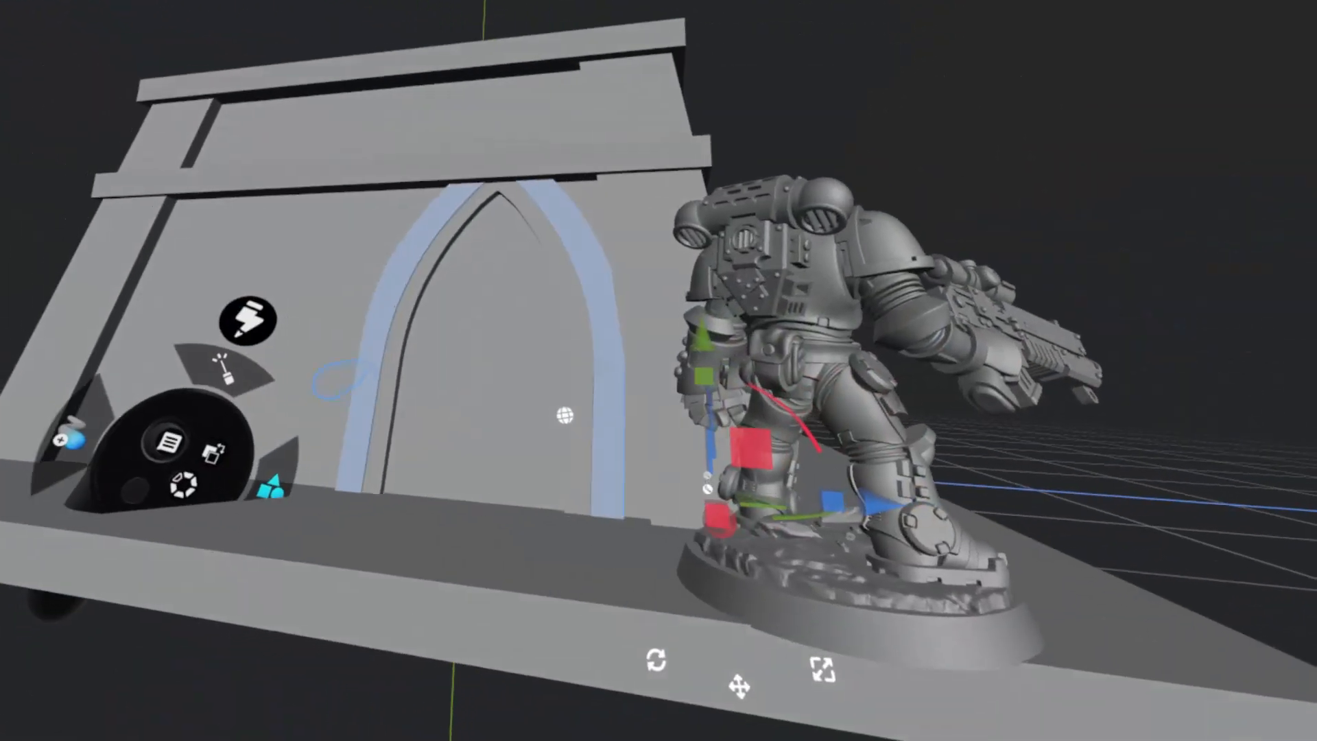
# Select the outer and inner arch frames on the side wall and slide them along that wall.
pyautogui.click(363, 371)
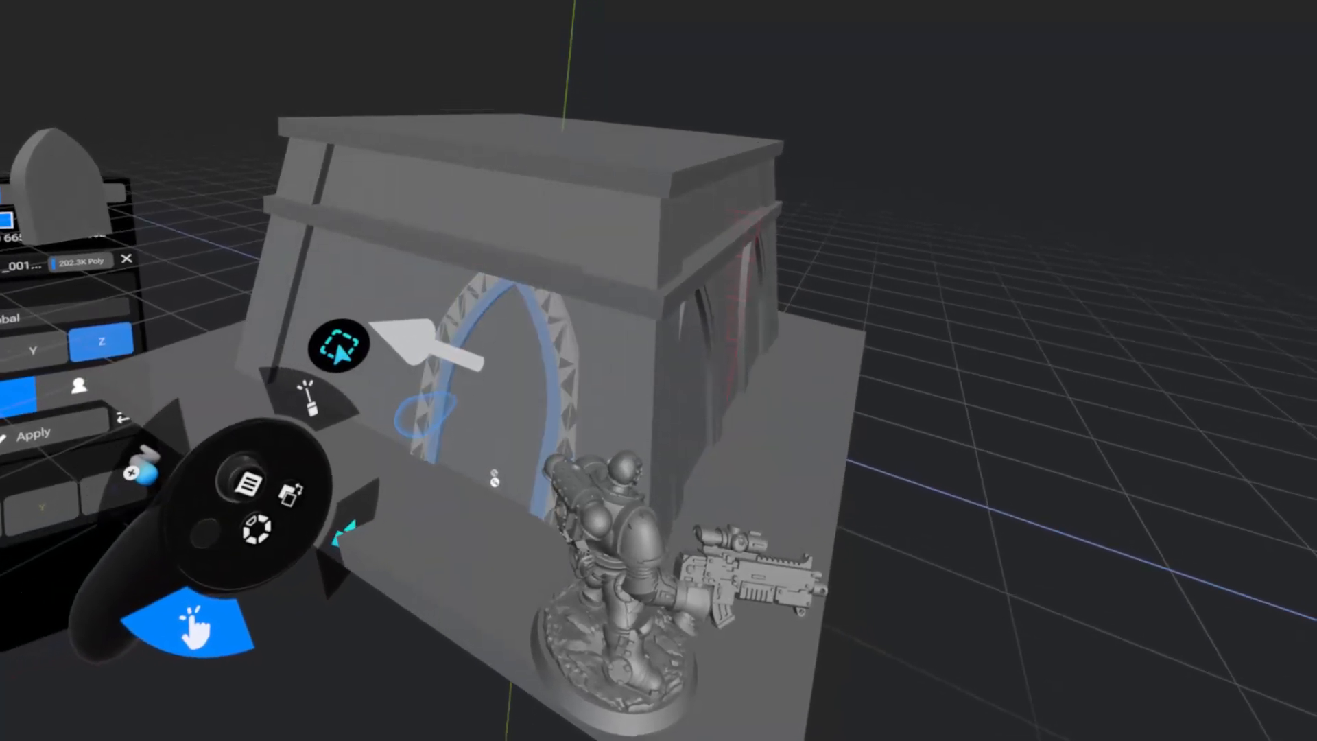
pyautogui.click(412, 449)
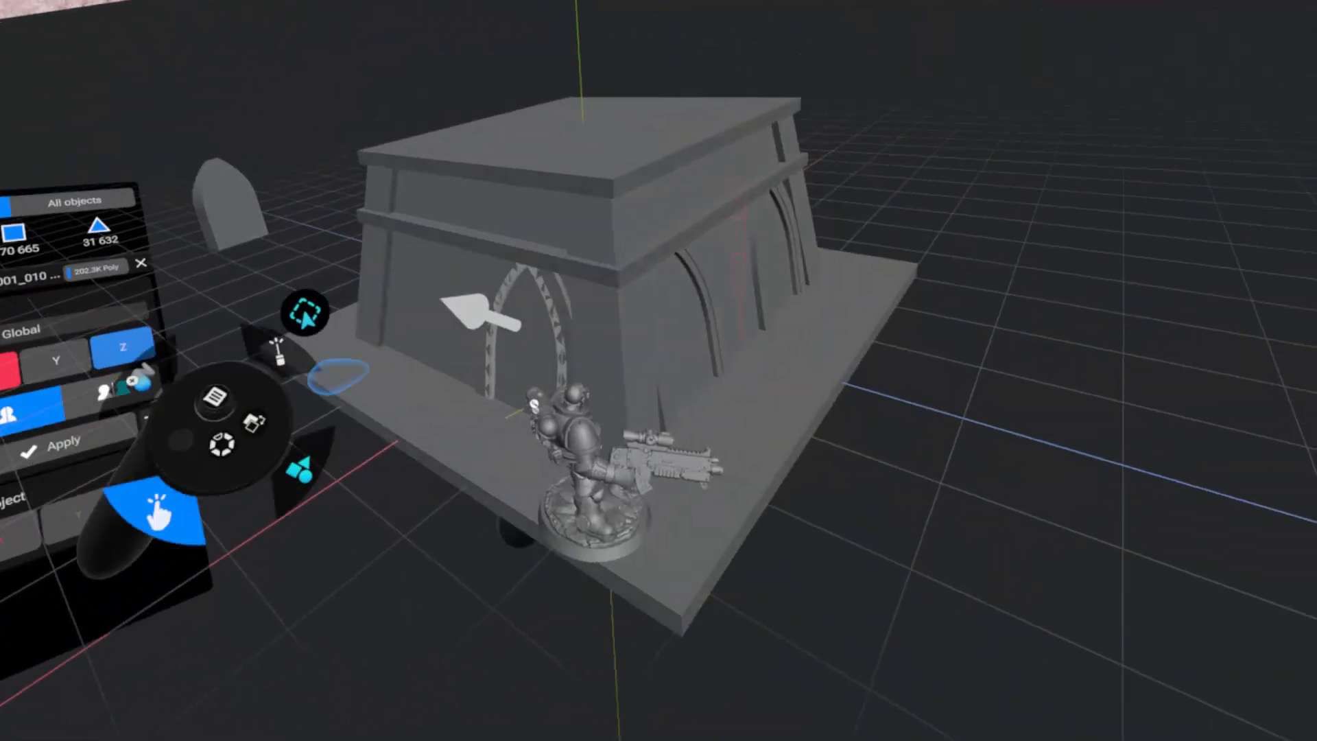
pyautogui.moveTo(447, 364); pyautogui.dragTo(204, 253)
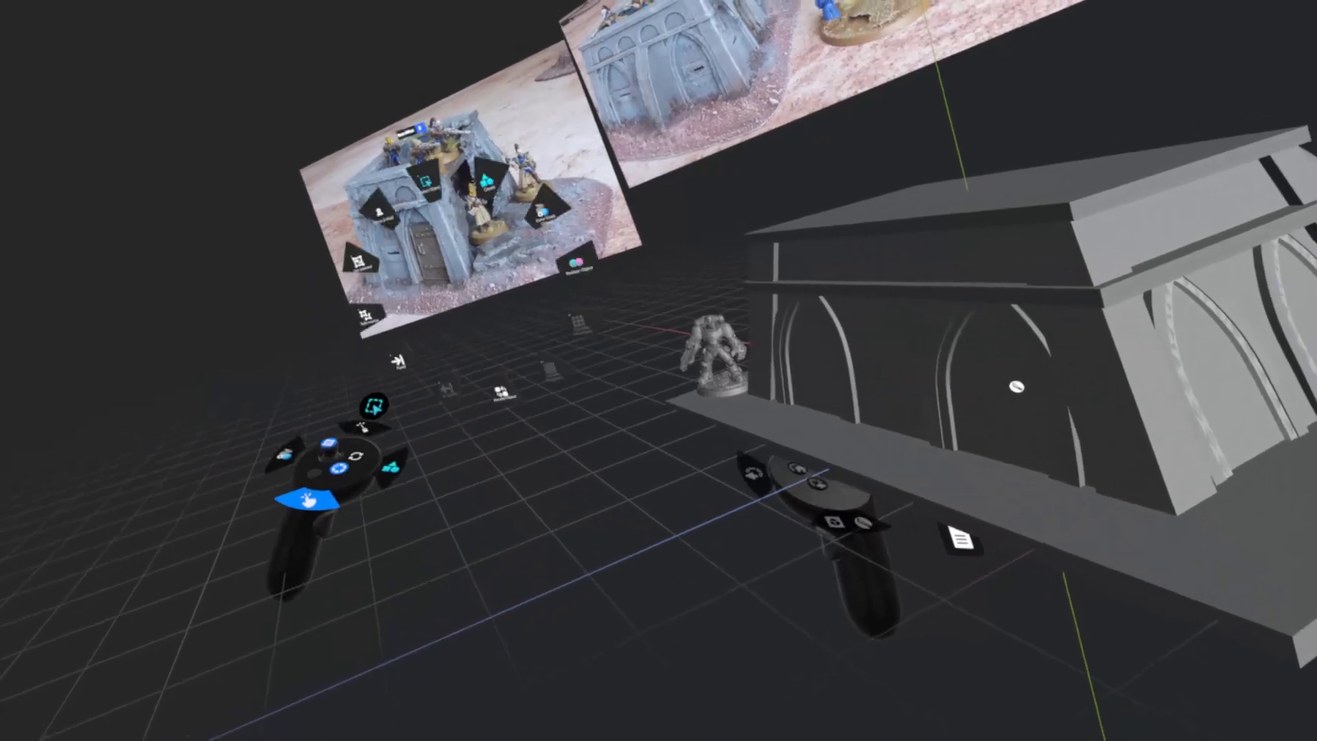
# Choose the cube primitive for creation and reset its ratio and shape modifiers to the defaults.
pyautogui.click(484, 179)
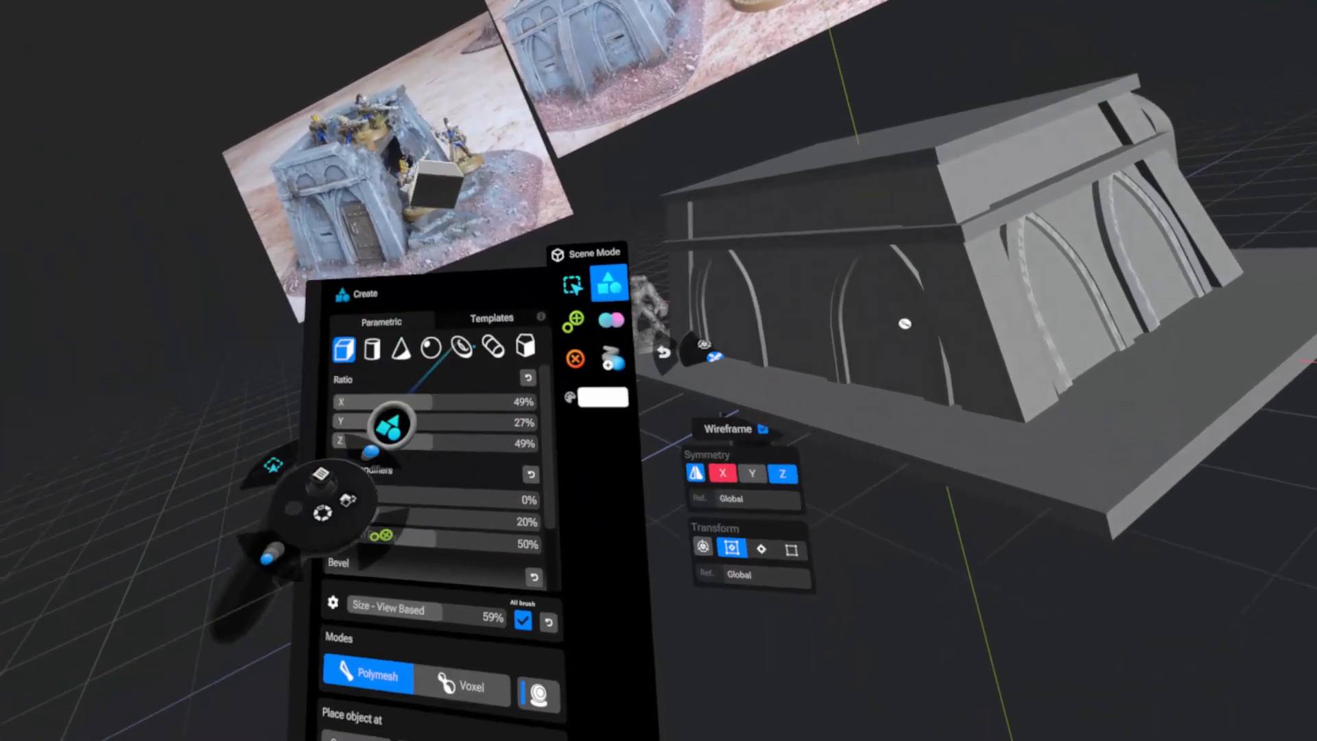
pyautogui.click(506, 363)
pyautogui.click(514, 456)
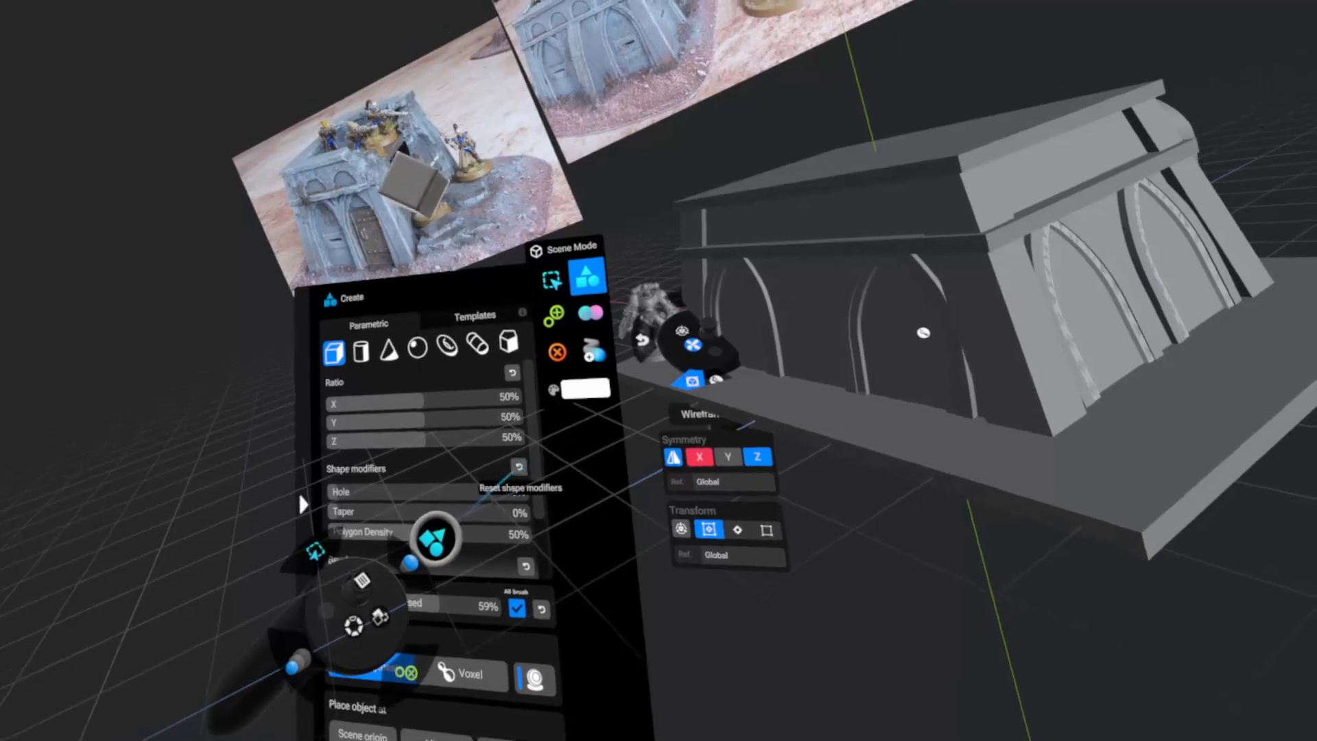
# Place the cube at the scene origin and move it along Z to the front wall between the arches.
pyautogui.moveTo(332, 336); pyautogui.dragTo(278, 334)
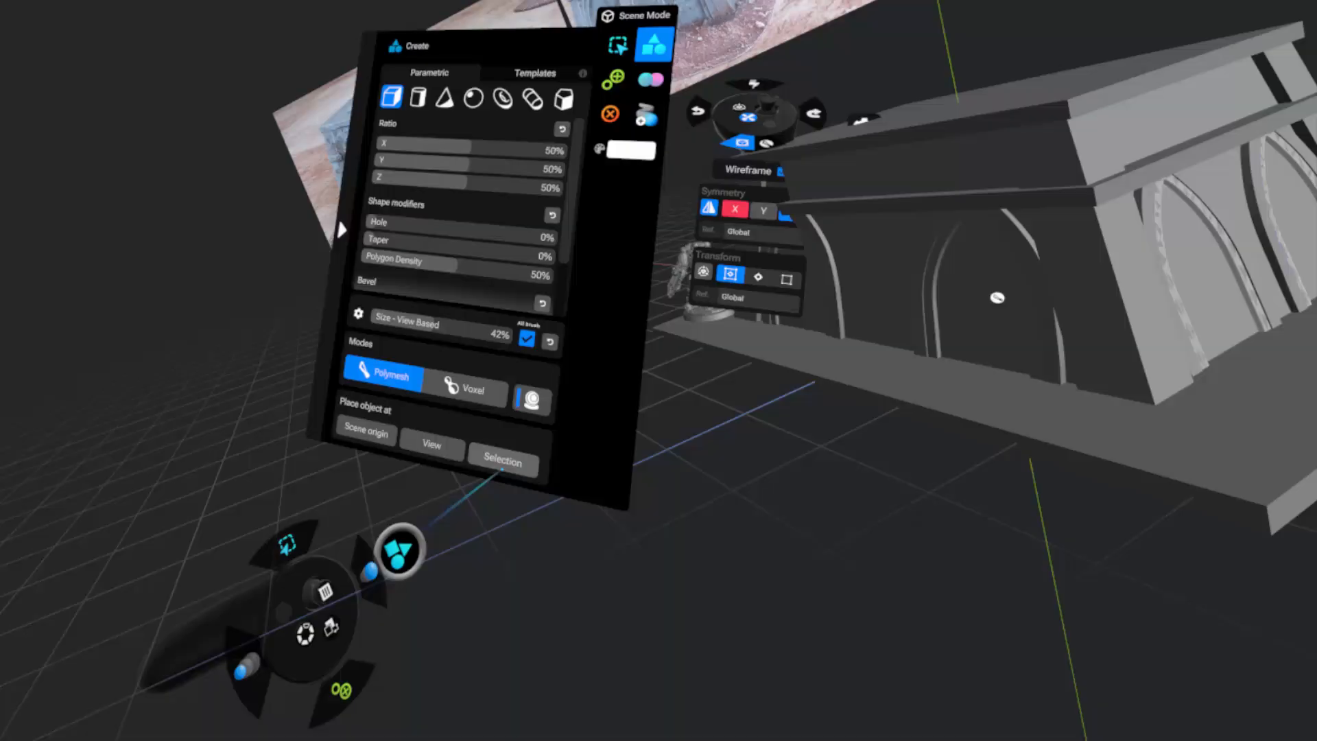
pyautogui.click(366, 431)
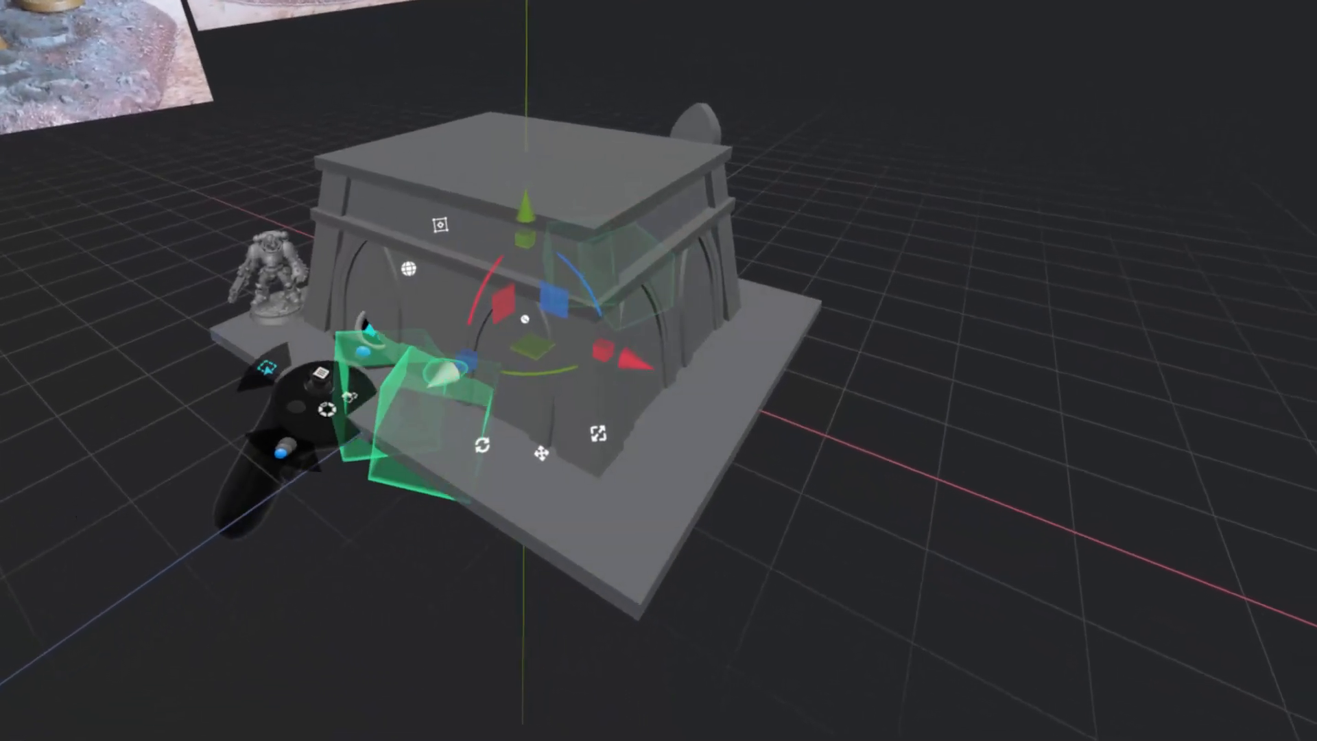
pyautogui.moveTo(444, 373); pyautogui.dragTo(248, 512)
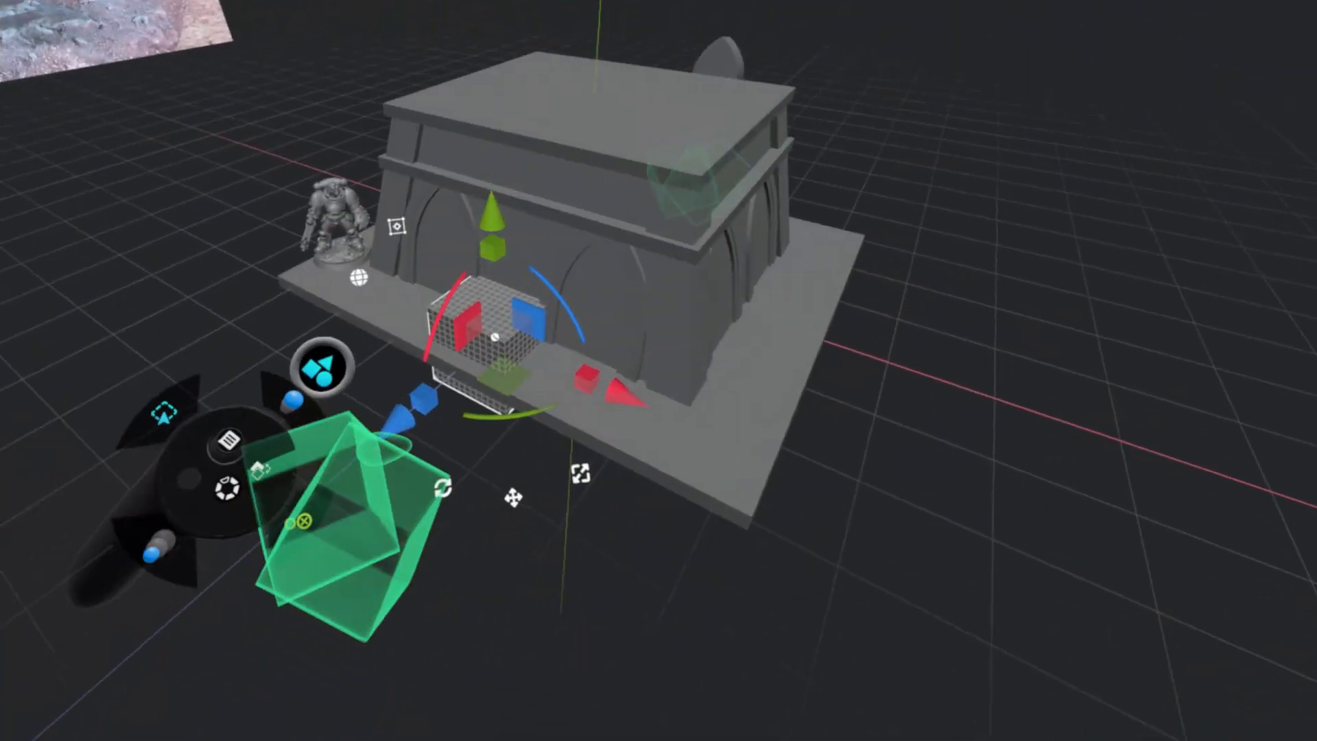
# Shape the cube into a tall, thin column against the front wall between the two arches.
pyautogui.moveTo(557, 398); pyautogui.dragTo(569, 405)
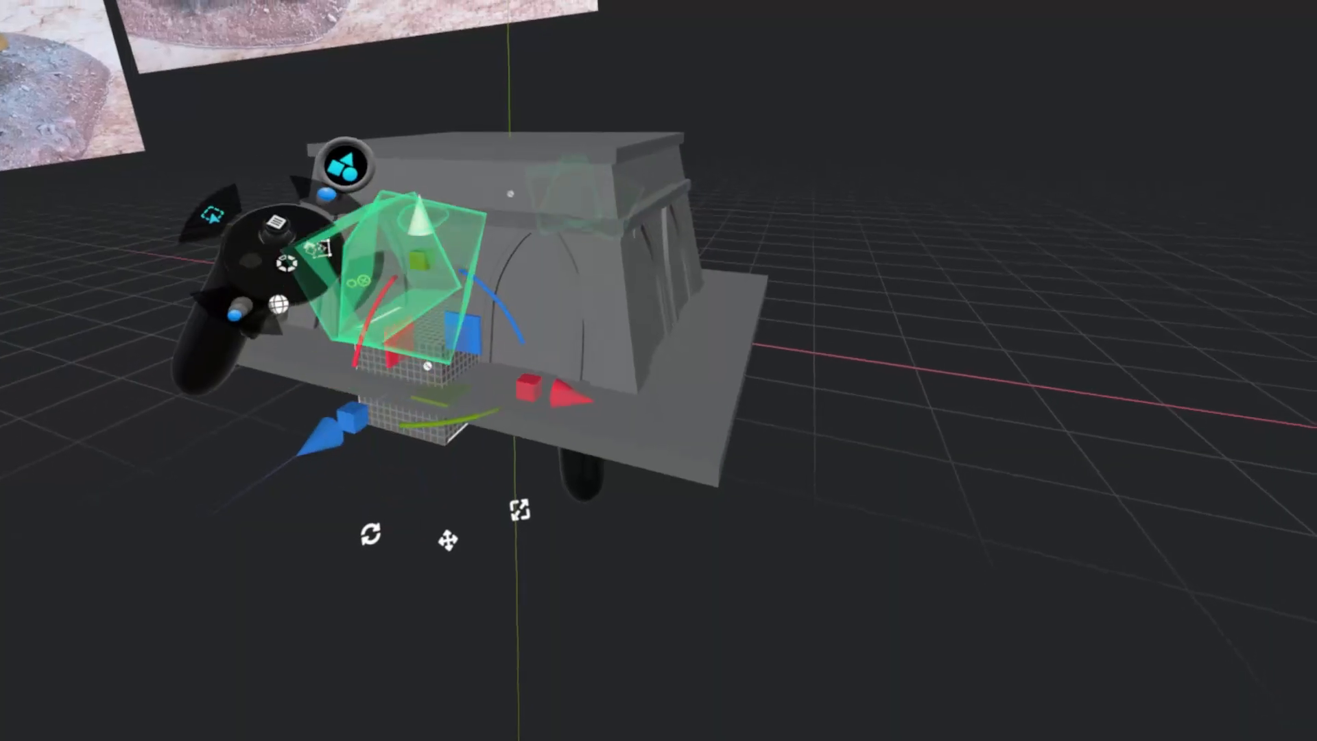
pyautogui.moveTo(410, 122); pyautogui.dragTo(403, 140)
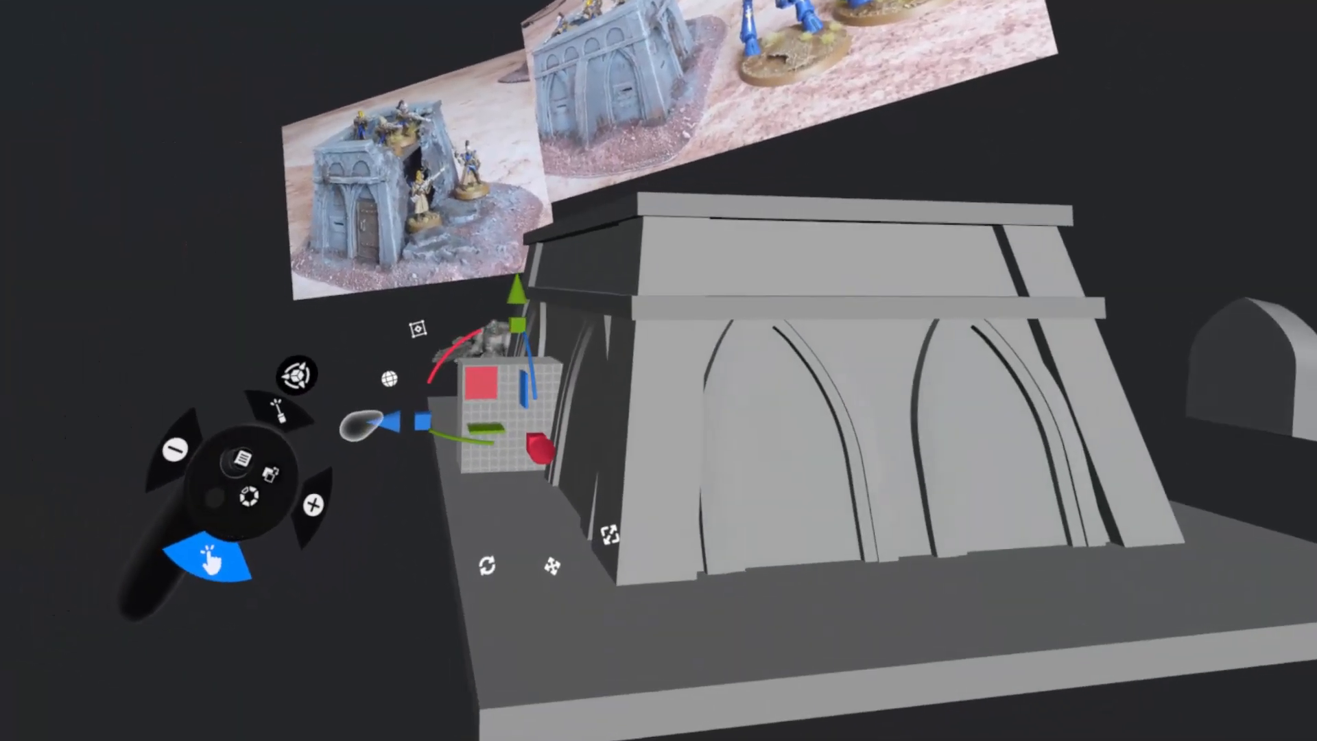
pyautogui.moveTo(410, 420); pyautogui.dragTo(369, 409)
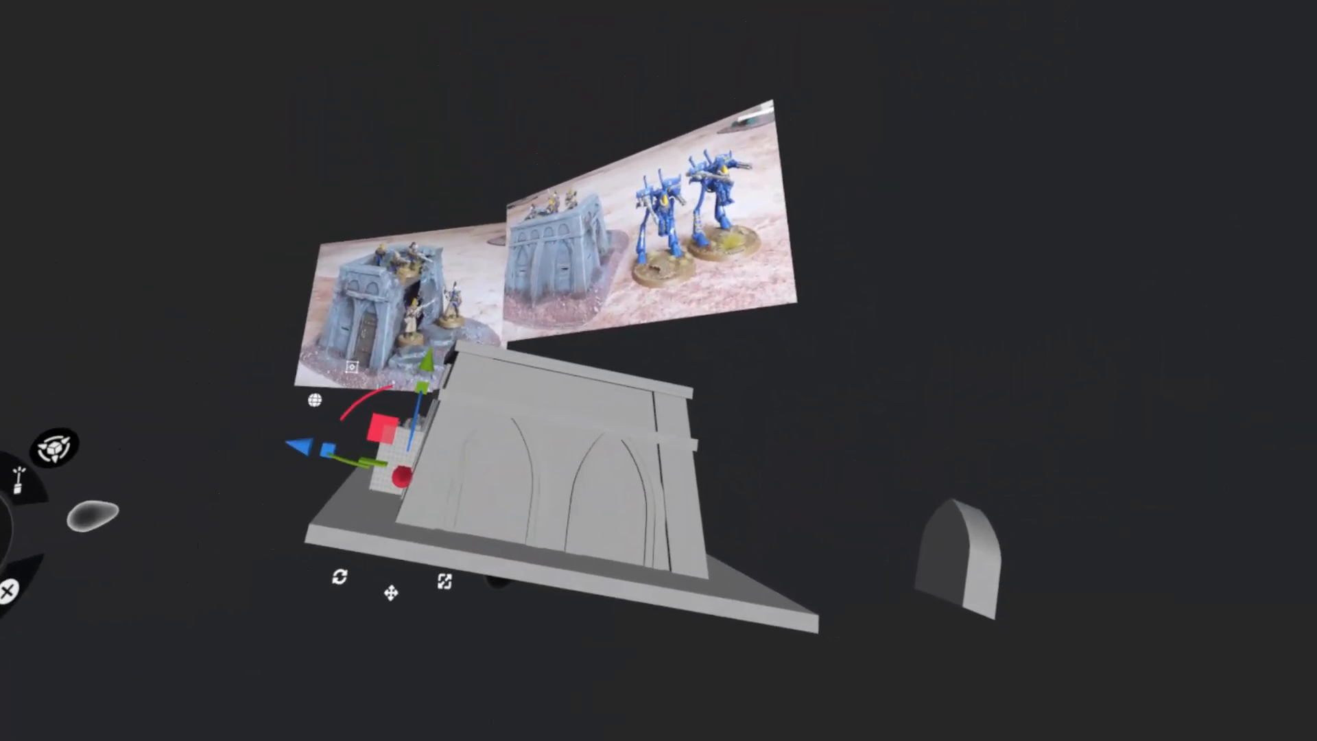
pyautogui.moveTo(394, 353); pyautogui.dragTo(391, 360)
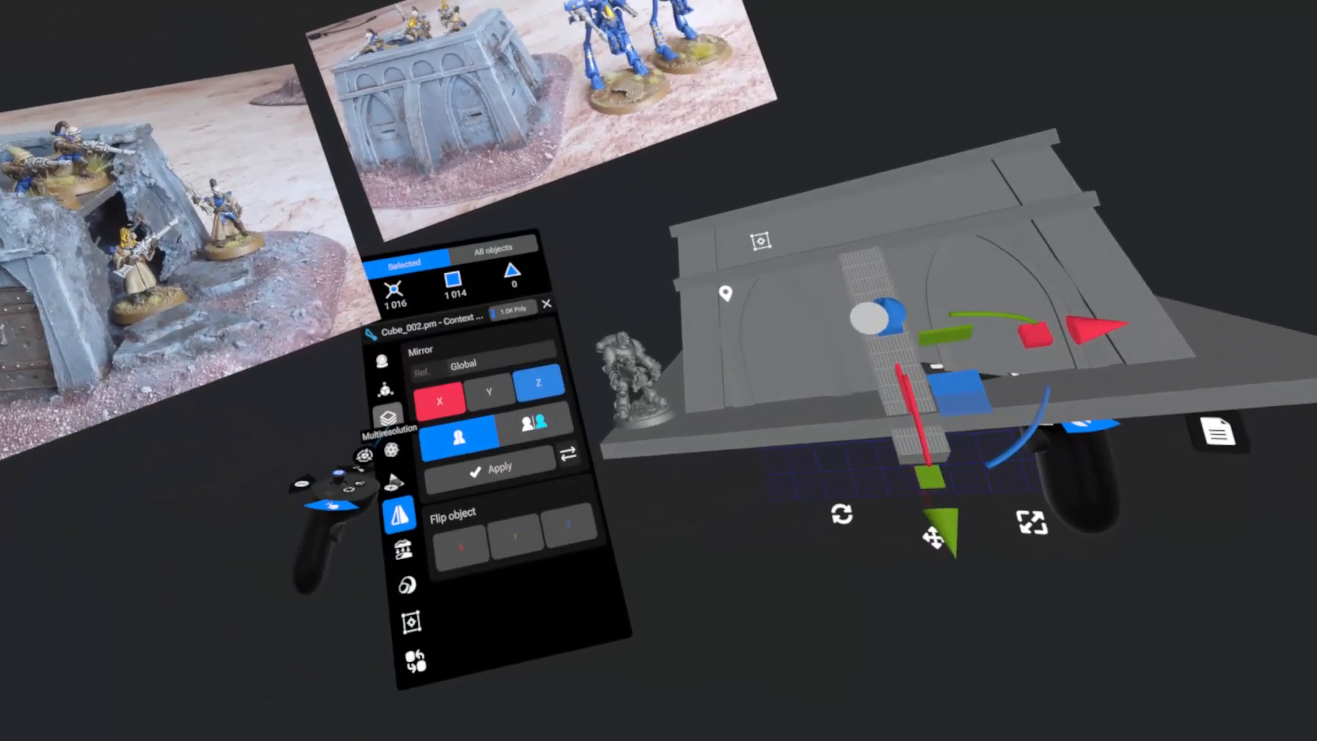
# Voxel remesh the front-wall column at resolution 24 with smooth 50.
pyautogui.click(387, 448)
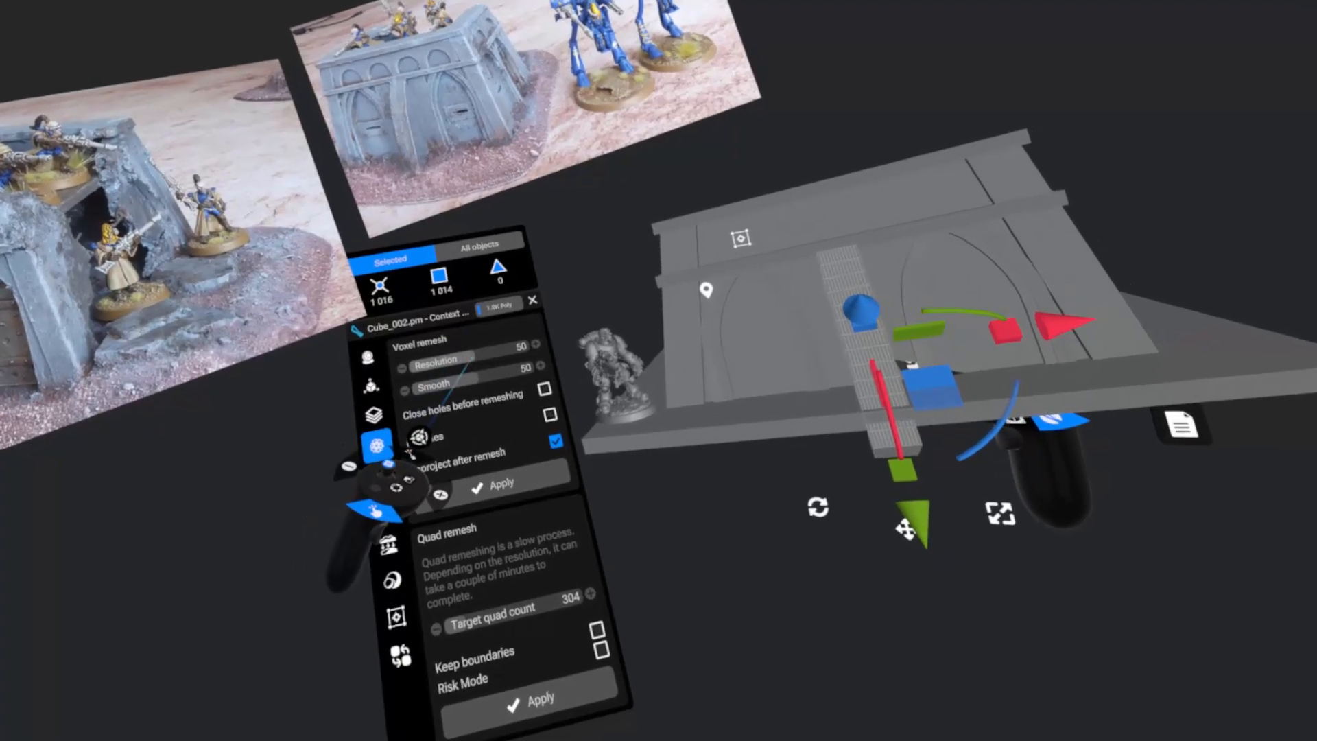
pyautogui.moveTo(470, 361); pyautogui.dragTo(461, 362)
pyautogui.click(487, 486)
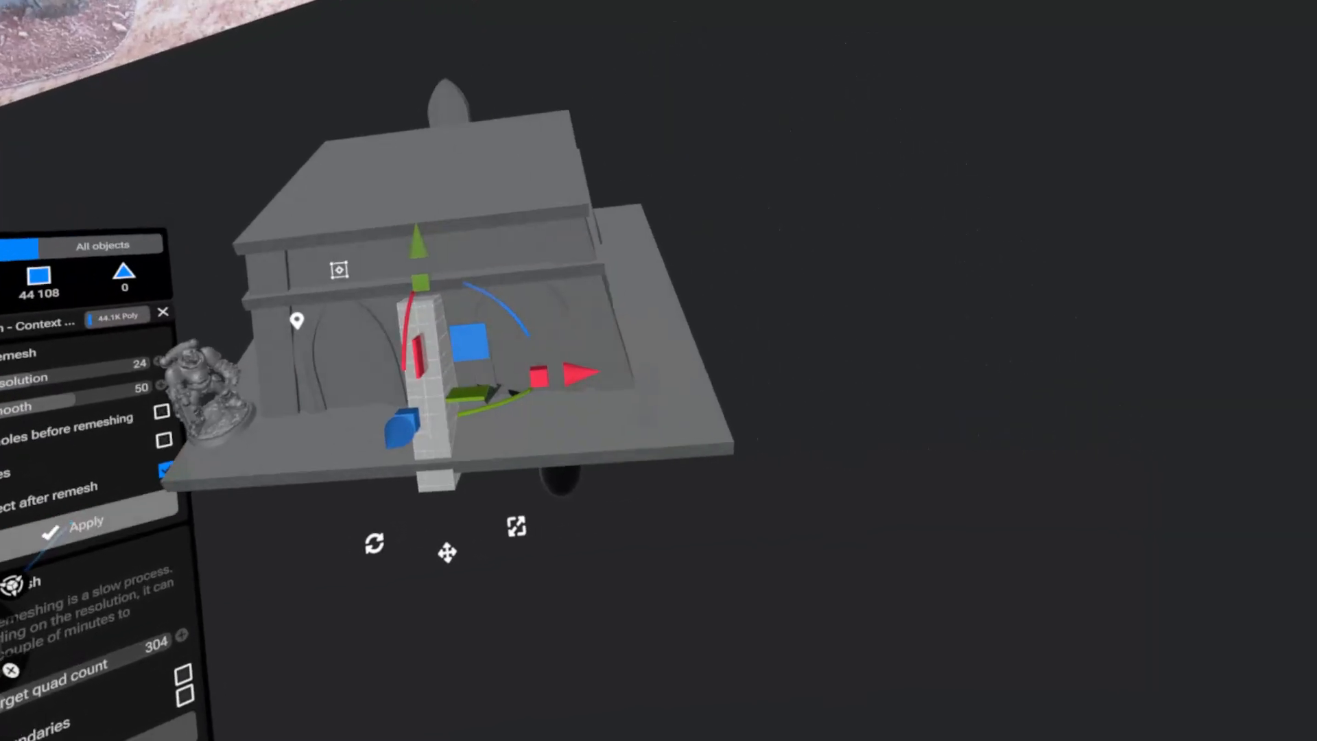
# Choose the Stamp tool and toggle symmetry, and move the front column about 0.26 along Z.
pyautogui.click(374, 434)
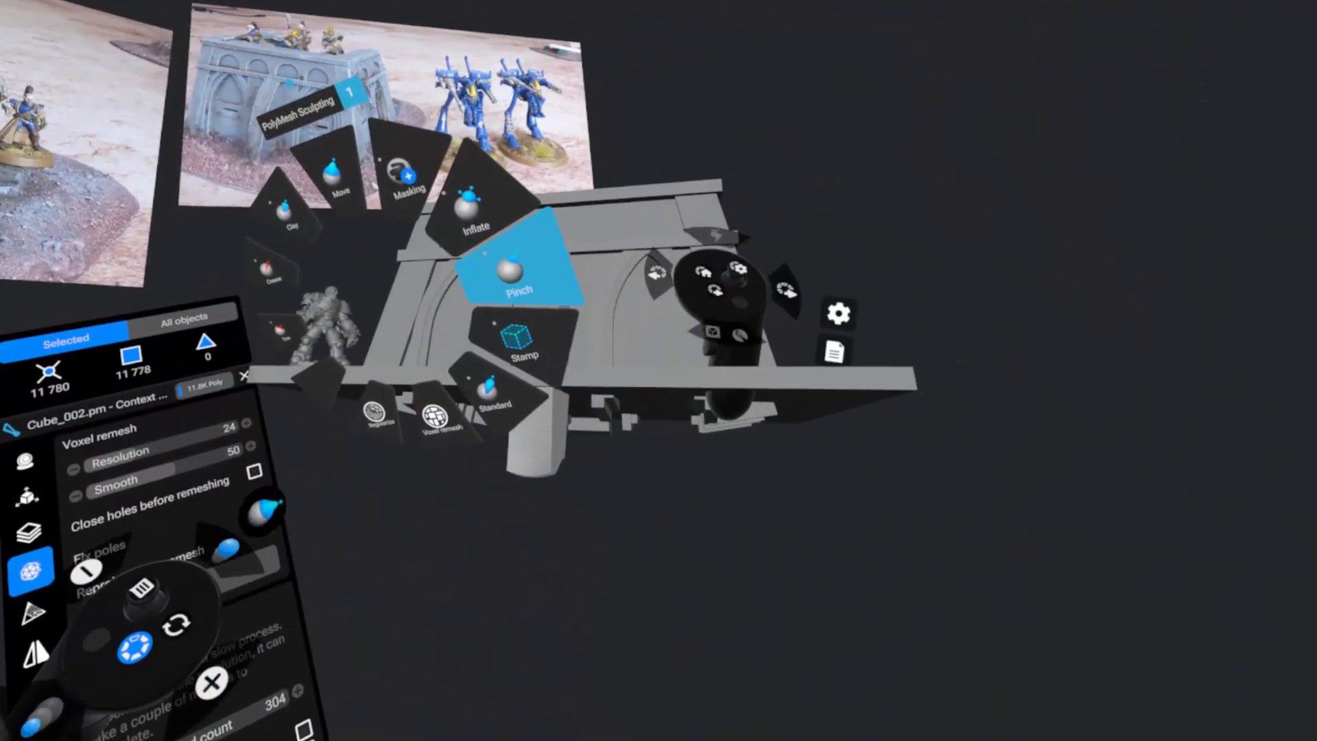
pyautogui.click(524, 343)
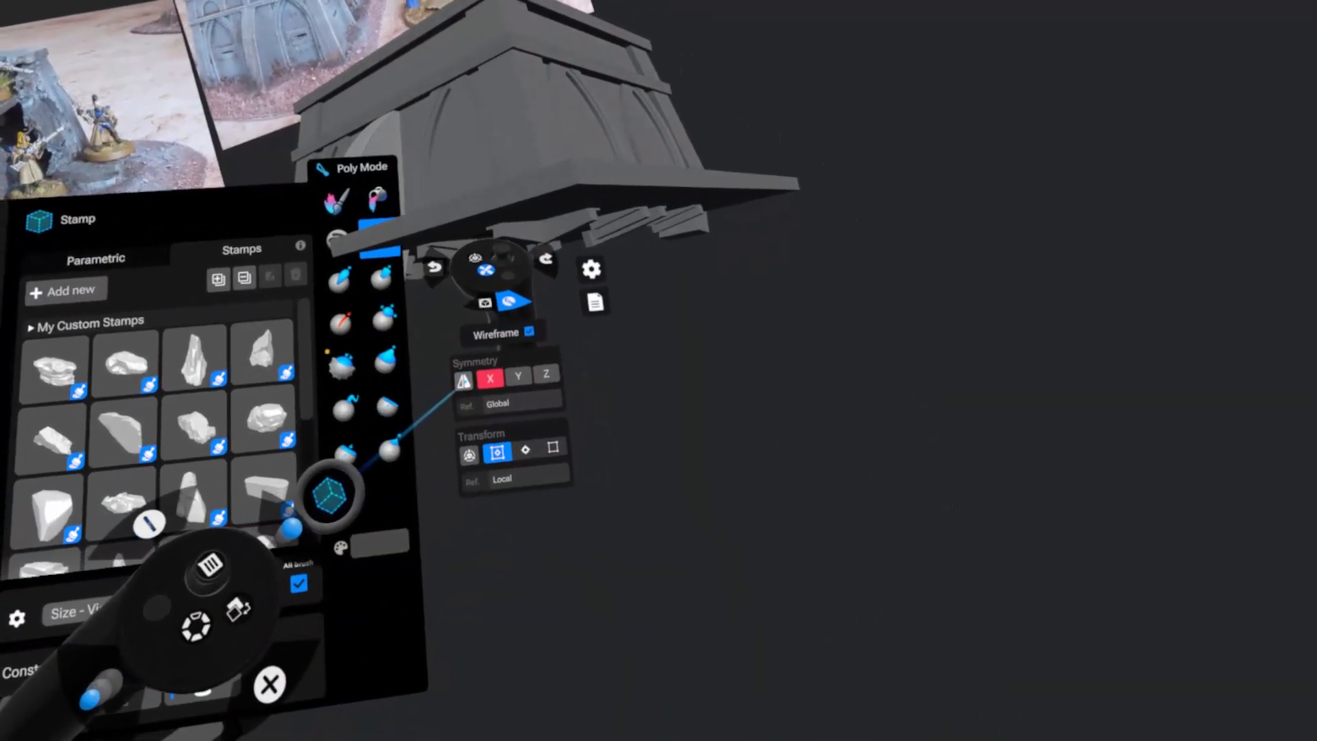
pyautogui.click(462, 383)
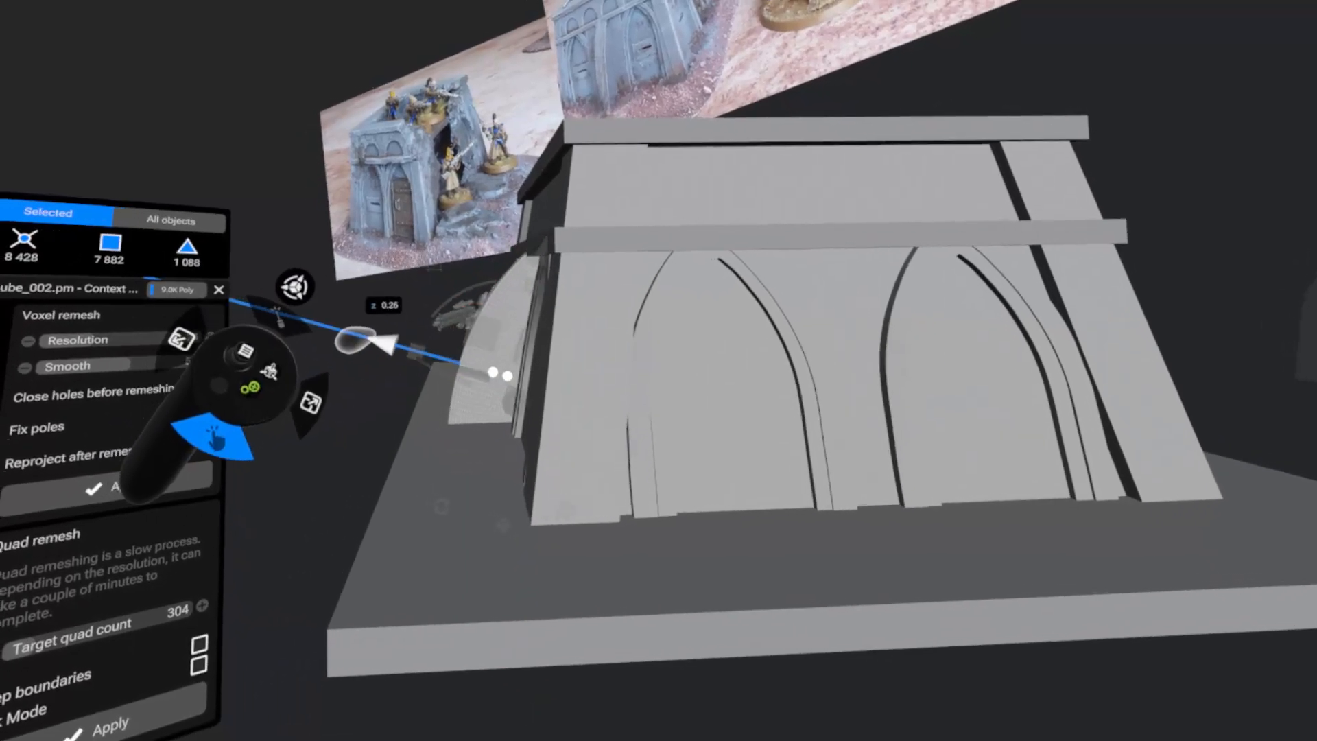
pyautogui.moveTo(371, 340); pyautogui.dragTo(356, 335)
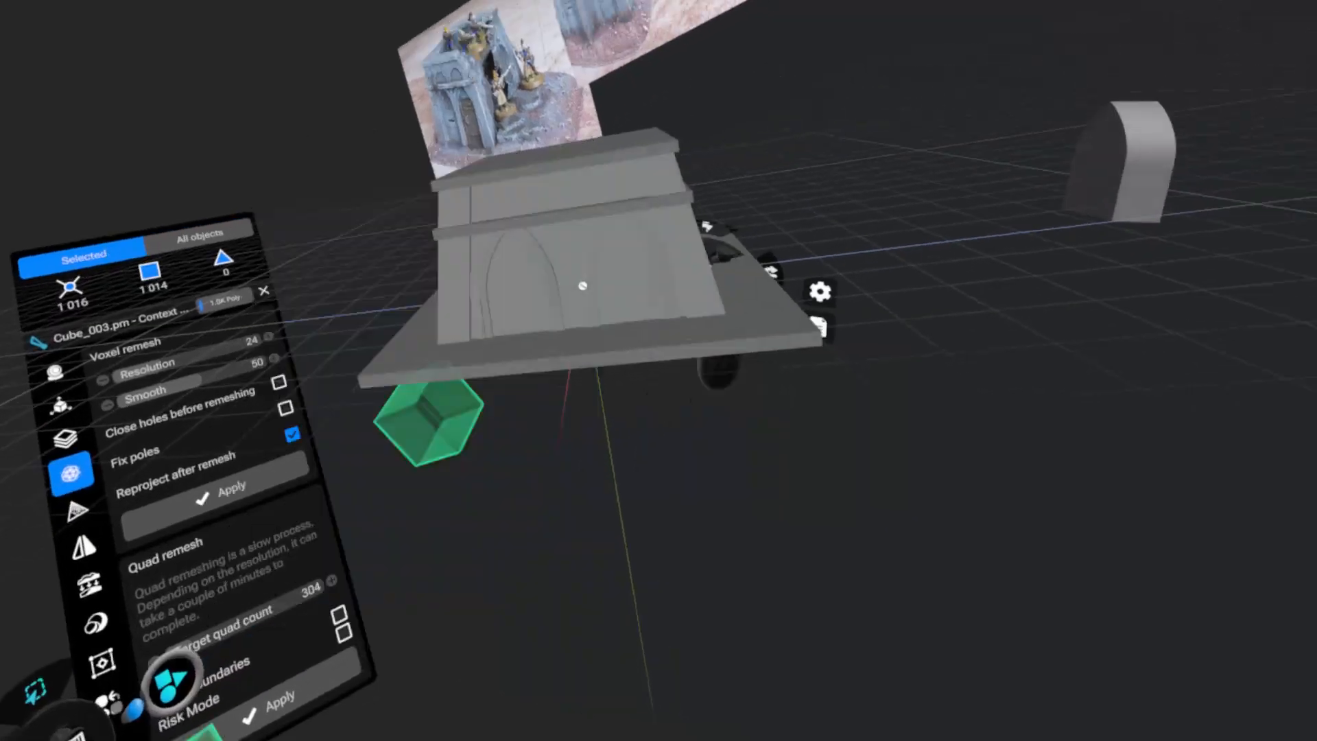
# Place a new cube outside the side wall, moved about 0.29 along X, and stretch it vertically into a column.
pyautogui.moveTo(487, 404); pyautogui.dragTo(489, 488)
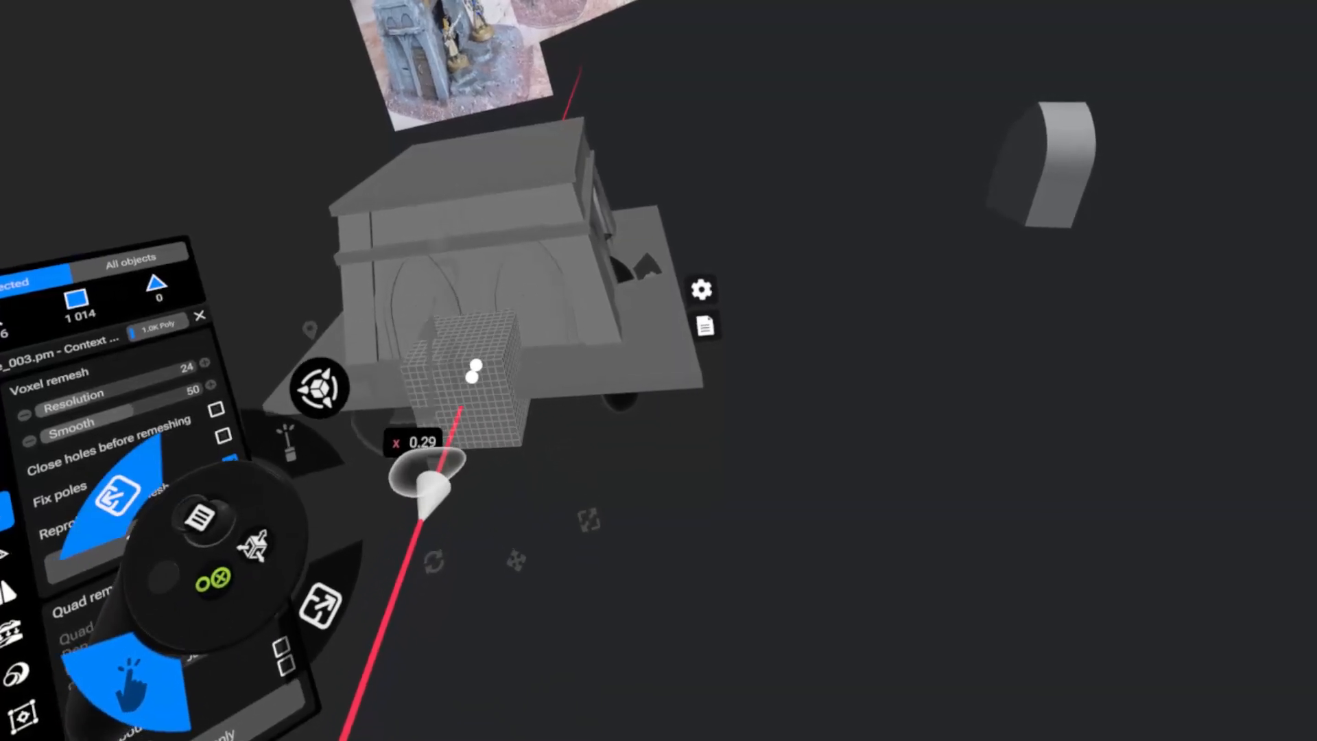
pyautogui.moveTo(441, 470); pyautogui.dragTo(445, 458)
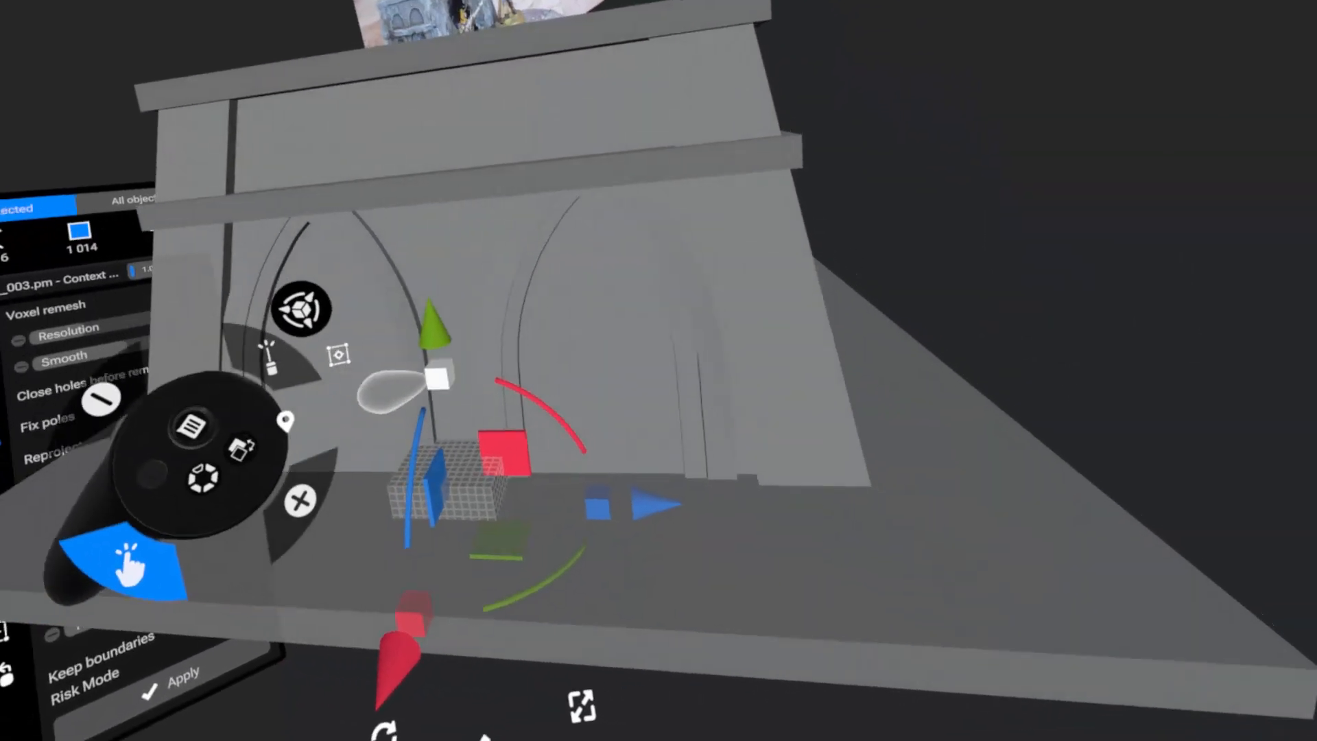
pyautogui.moveTo(433, 375); pyautogui.dragTo(390, 270)
pyautogui.moveTo(430, 380); pyautogui.dragTo(405, 147)
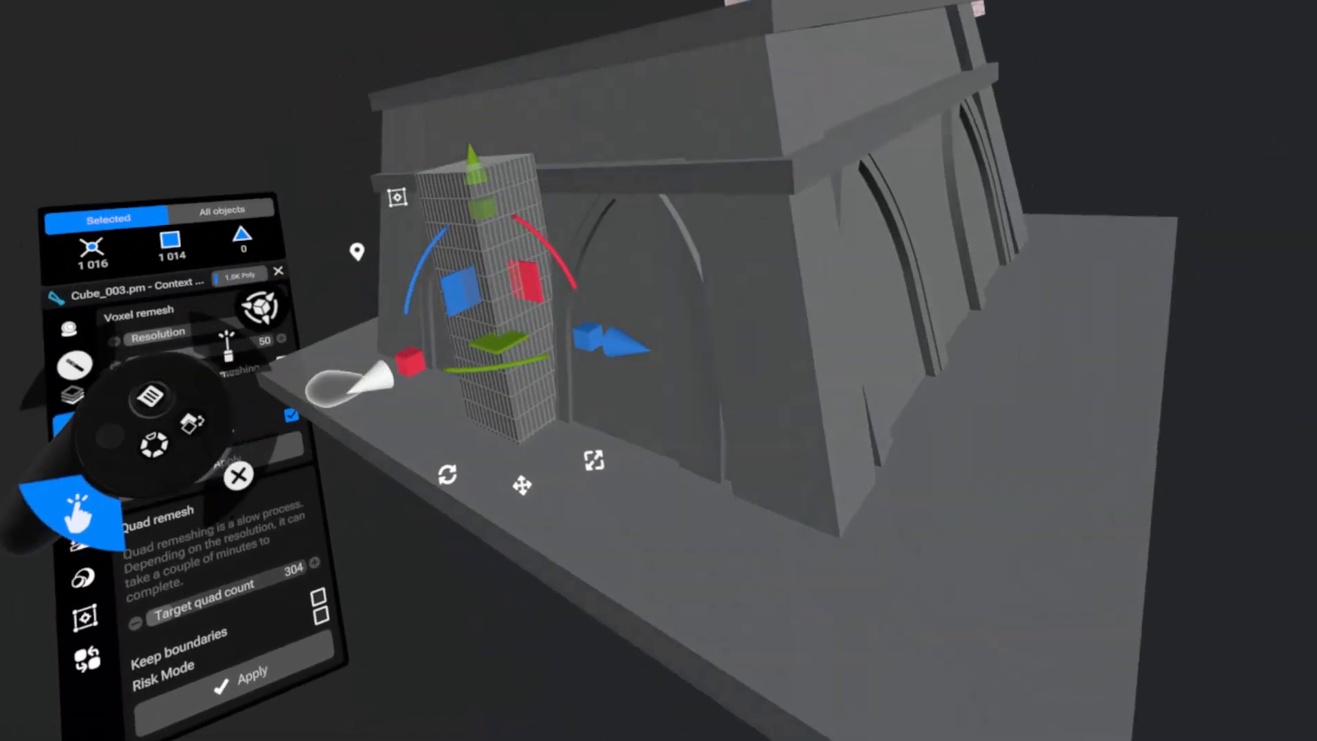
# Push the new column along X into the side wall and narrow it along Z to about 0.47 of its width.
pyautogui.moveTo(358, 372); pyautogui.dragTo(328, 330)
pyautogui.moveTo(362, 269); pyautogui.dragTo(212, 250)
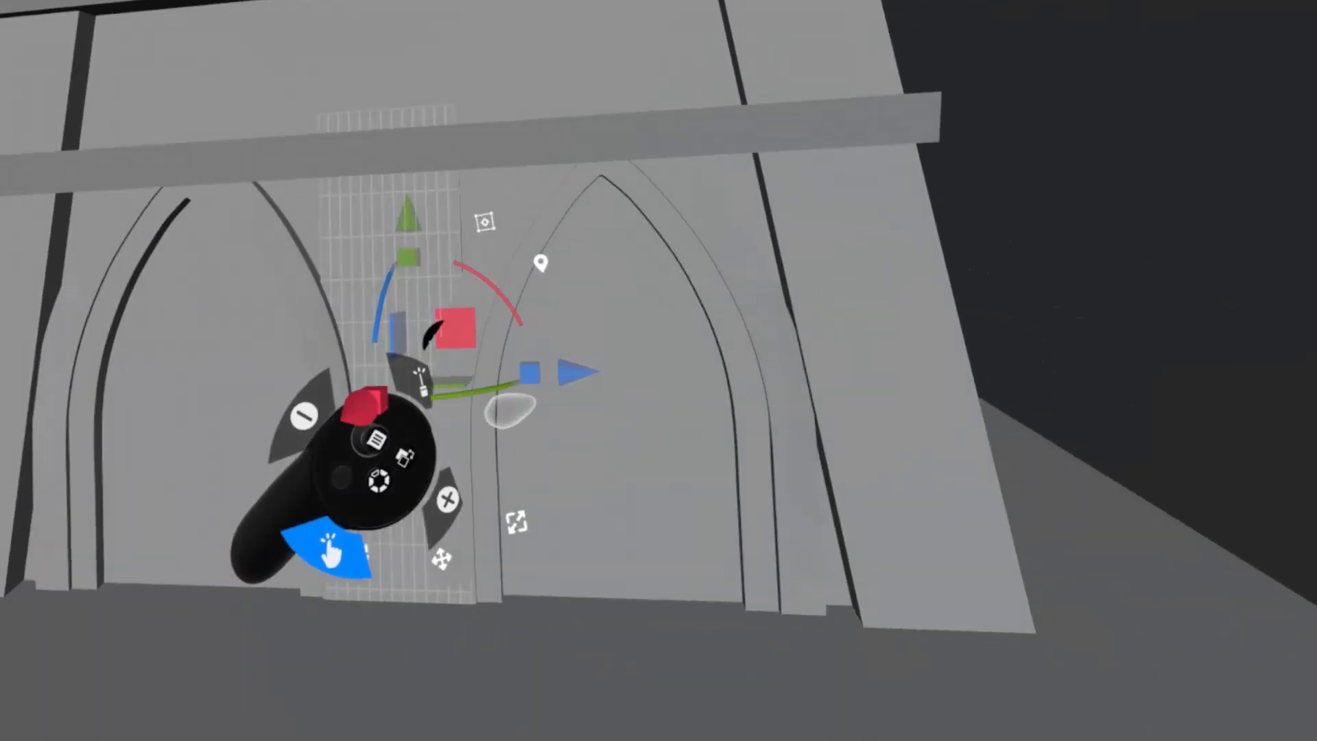
pyautogui.moveTo(478, 387); pyautogui.dragTo(486, 360)
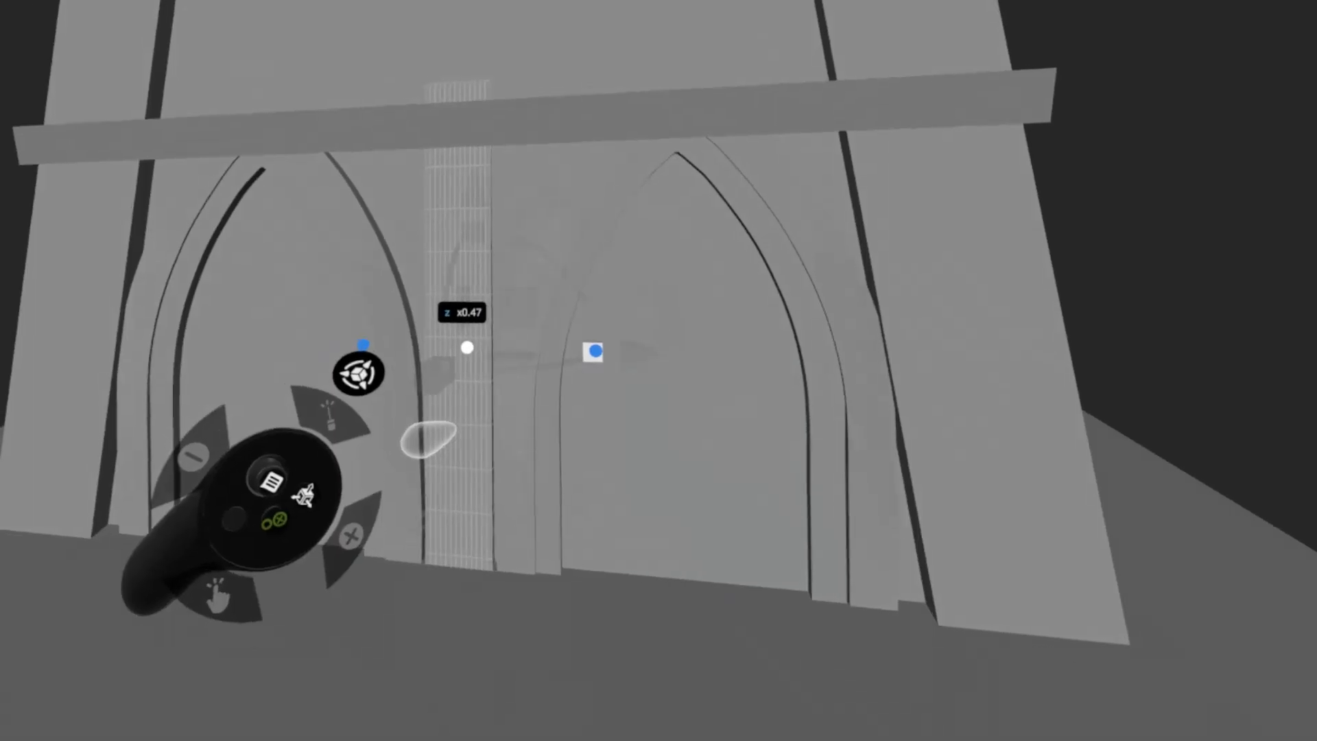
pyautogui.moveTo(356, 347); pyautogui.dragTo(350, 343)
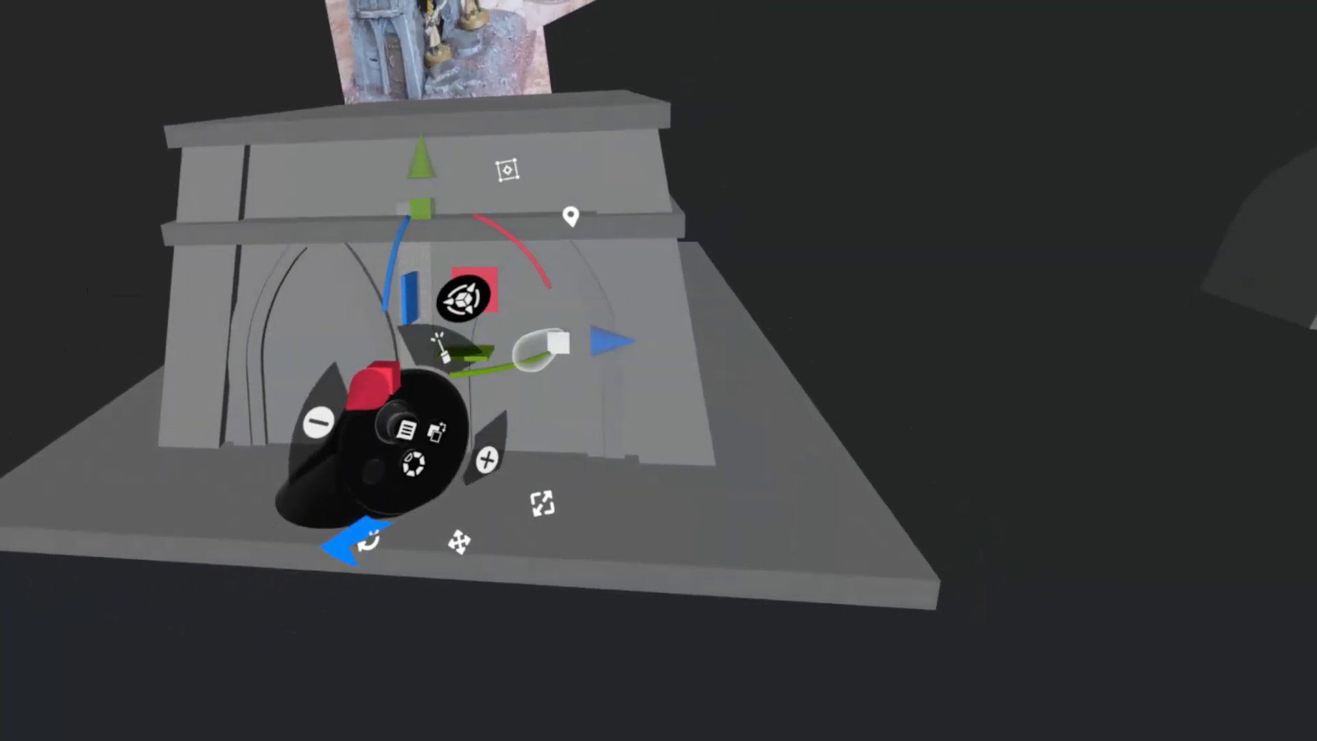
# Widen the side-wall column along Z by a factor of about 1.57.
pyautogui.moveTo(558, 342); pyautogui.dragTo(655, 357)
pyautogui.moveTo(798, 368); pyautogui.dragTo(744, 312)
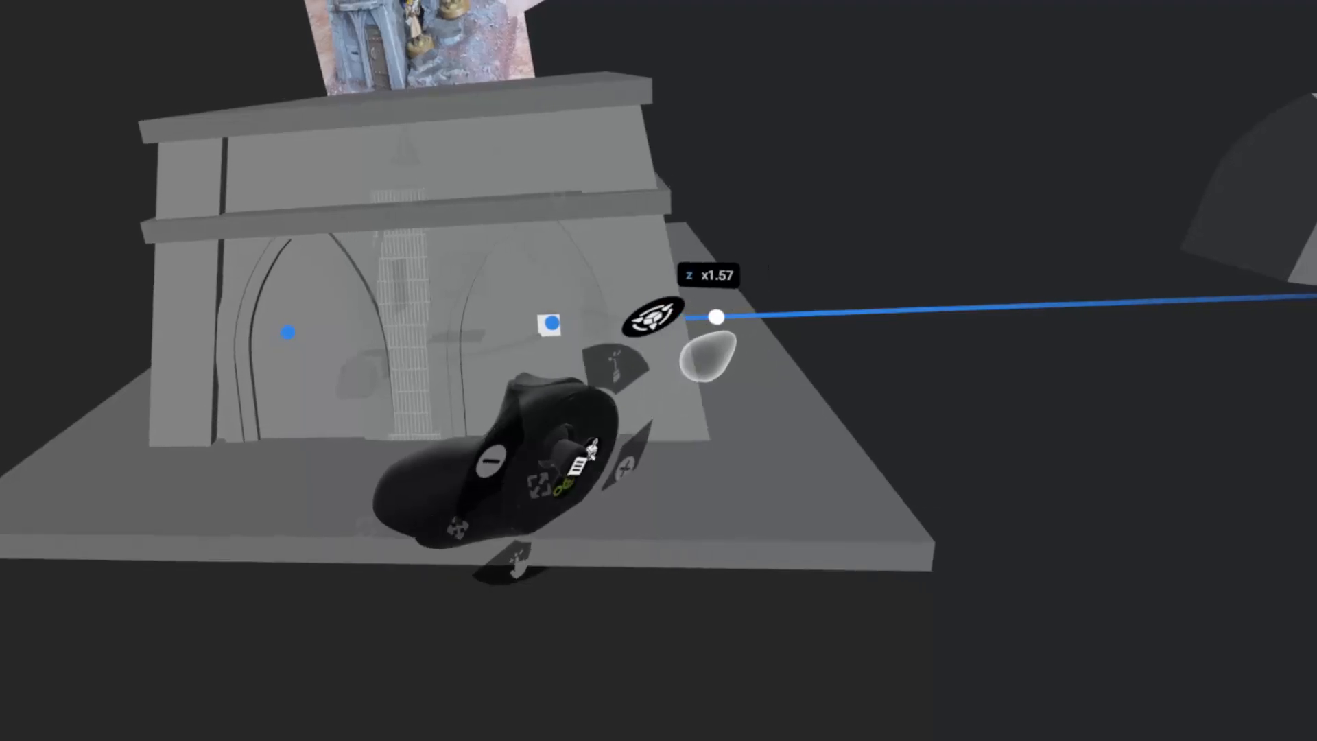
pyautogui.moveTo(648, 319); pyautogui.dragTo(656, 326)
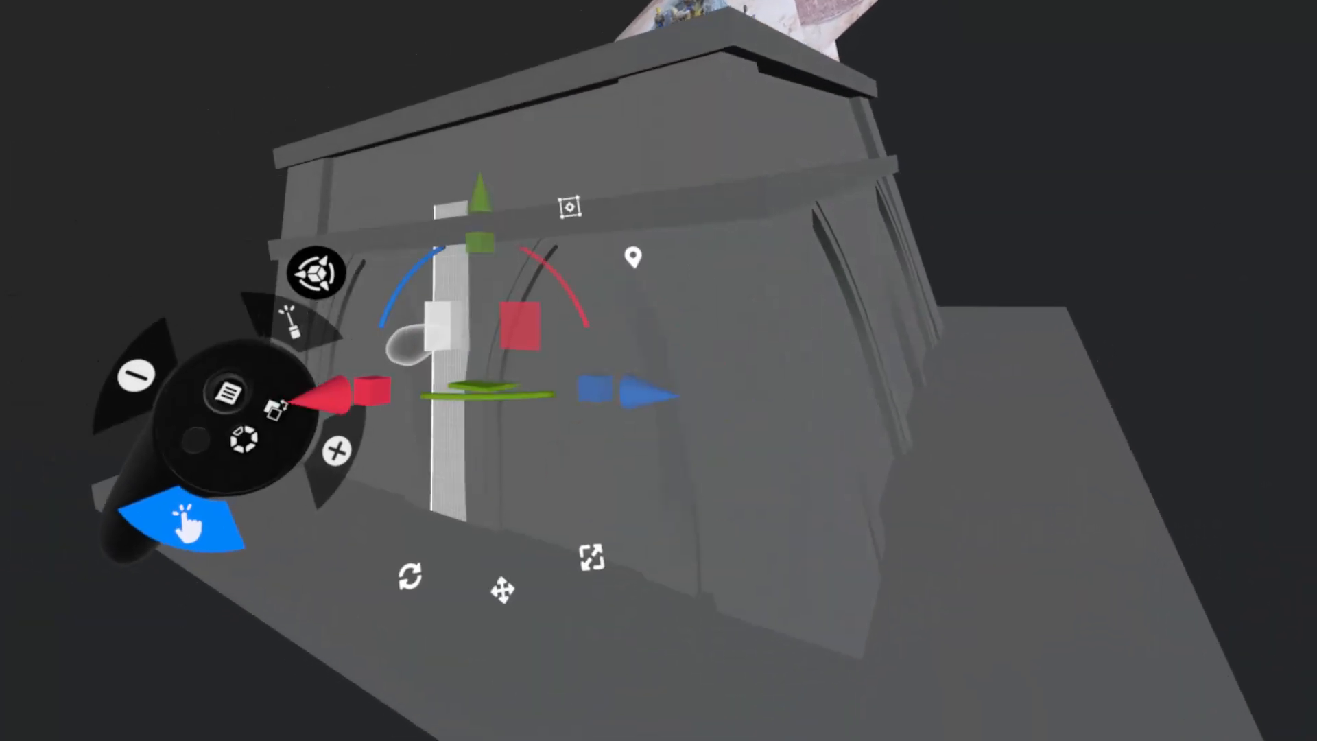
# Shift the side-wall column along X and tilt it about -1.5° around Z to follow the sloped wall.
pyautogui.moveTo(405, 371); pyautogui.dragTo(393, 369)
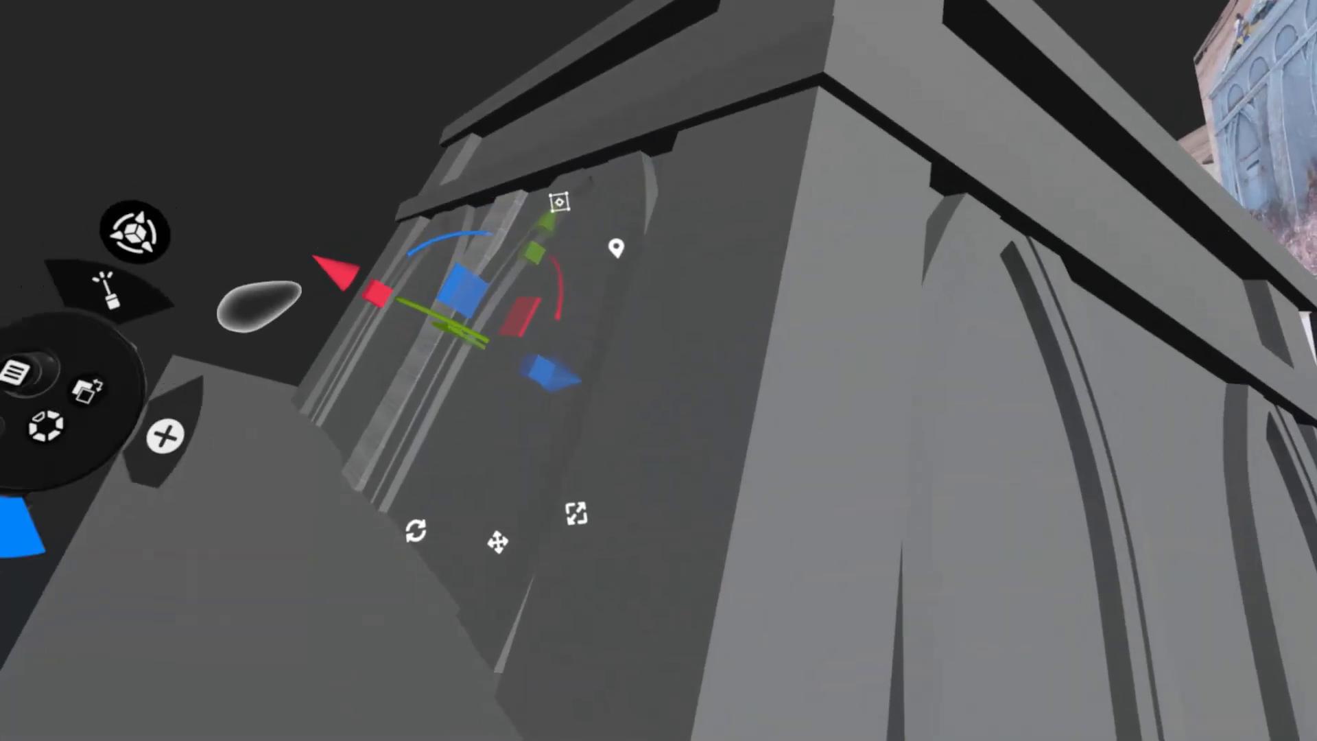
pyautogui.moveTo(415, 242)
pyautogui.mouseDown()
pyautogui.moveTo(414, 221)
pyautogui.moveTo(437, 233)
pyautogui.mouseUp()
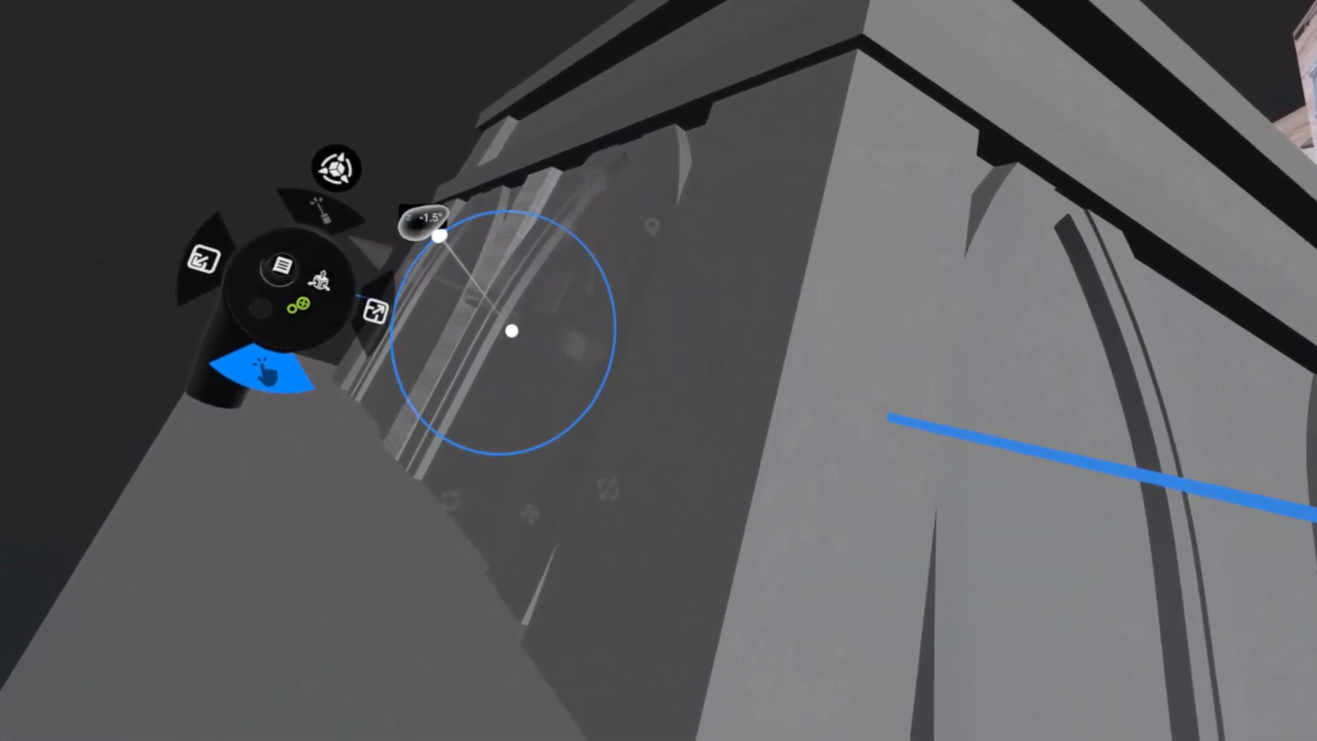
pyautogui.moveTo(439, 234); pyautogui.dragTo(421, 212)
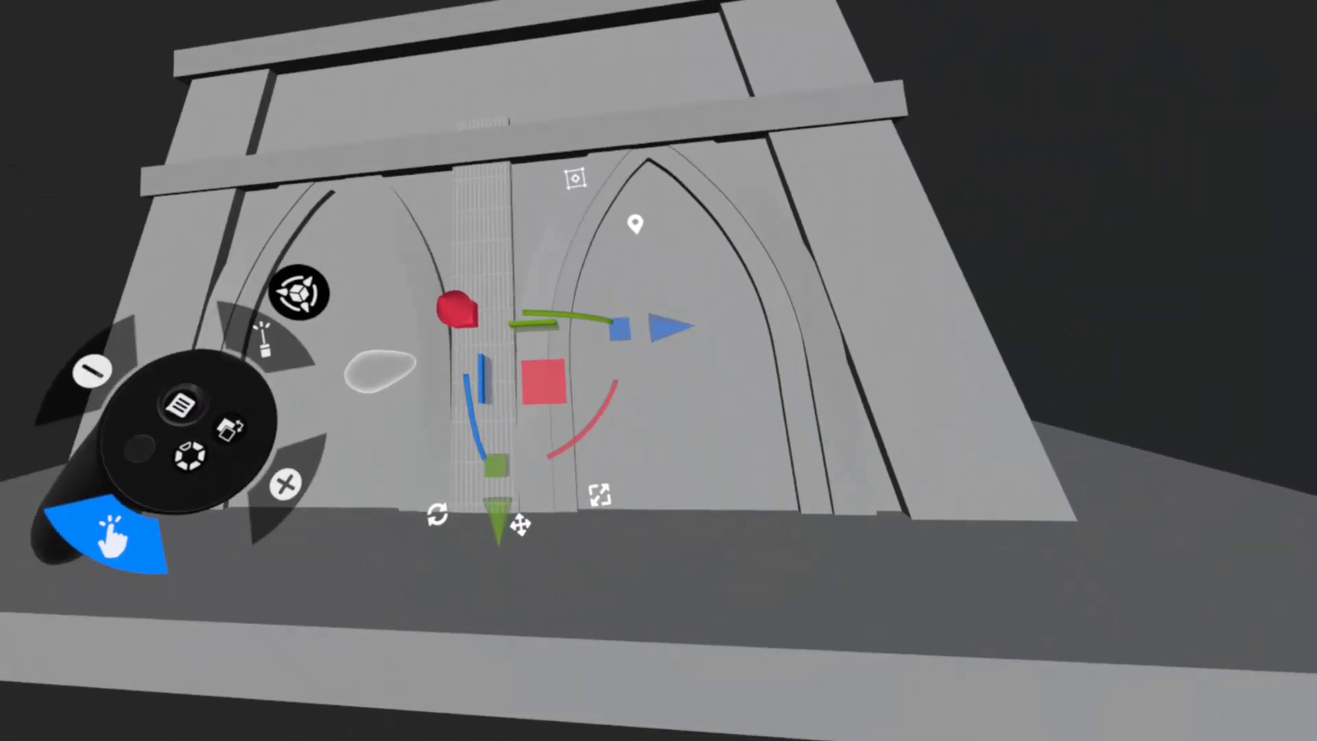
# Fine-tune the column's depth along X and its tilt against the side wall, and adjust its width along Z.
pyautogui.moveTo(569, 324); pyautogui.dragTo(621, 341)
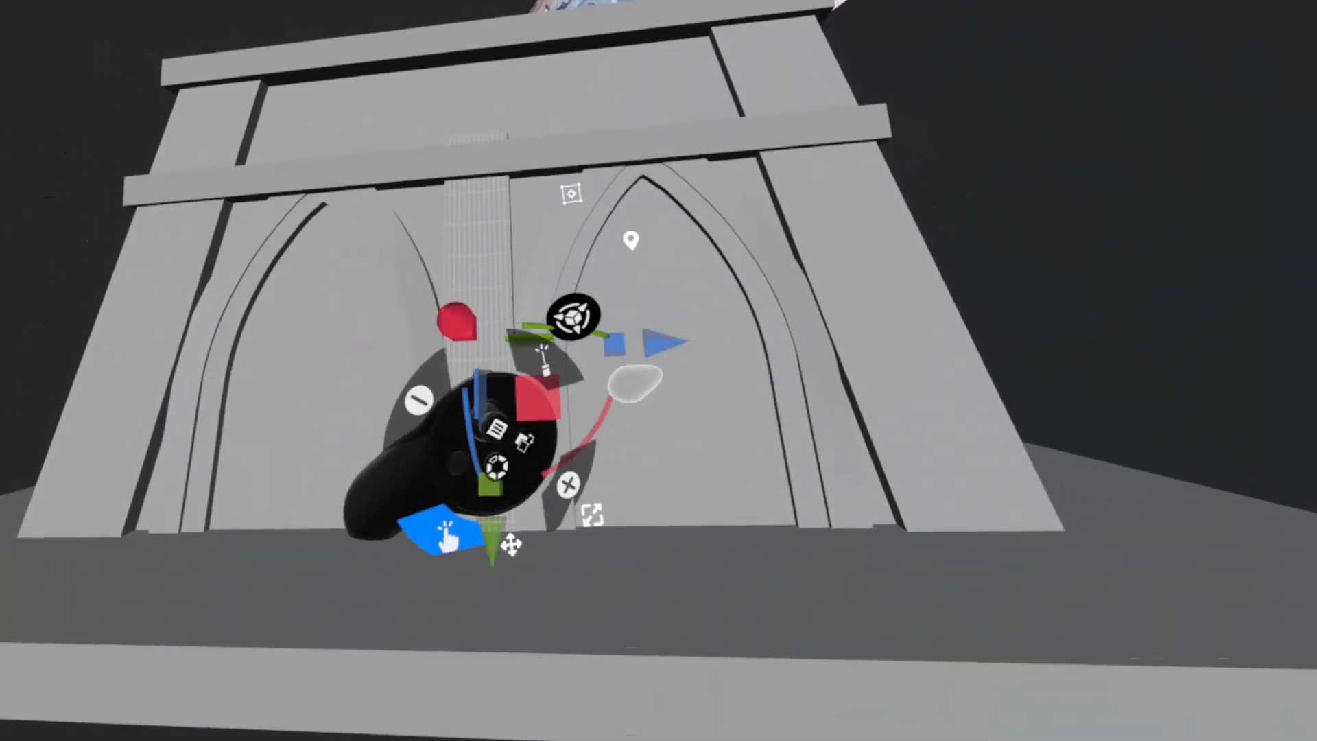
pyautogui.moveTo(463, 323); pyautogui.dragTo(458, 314)
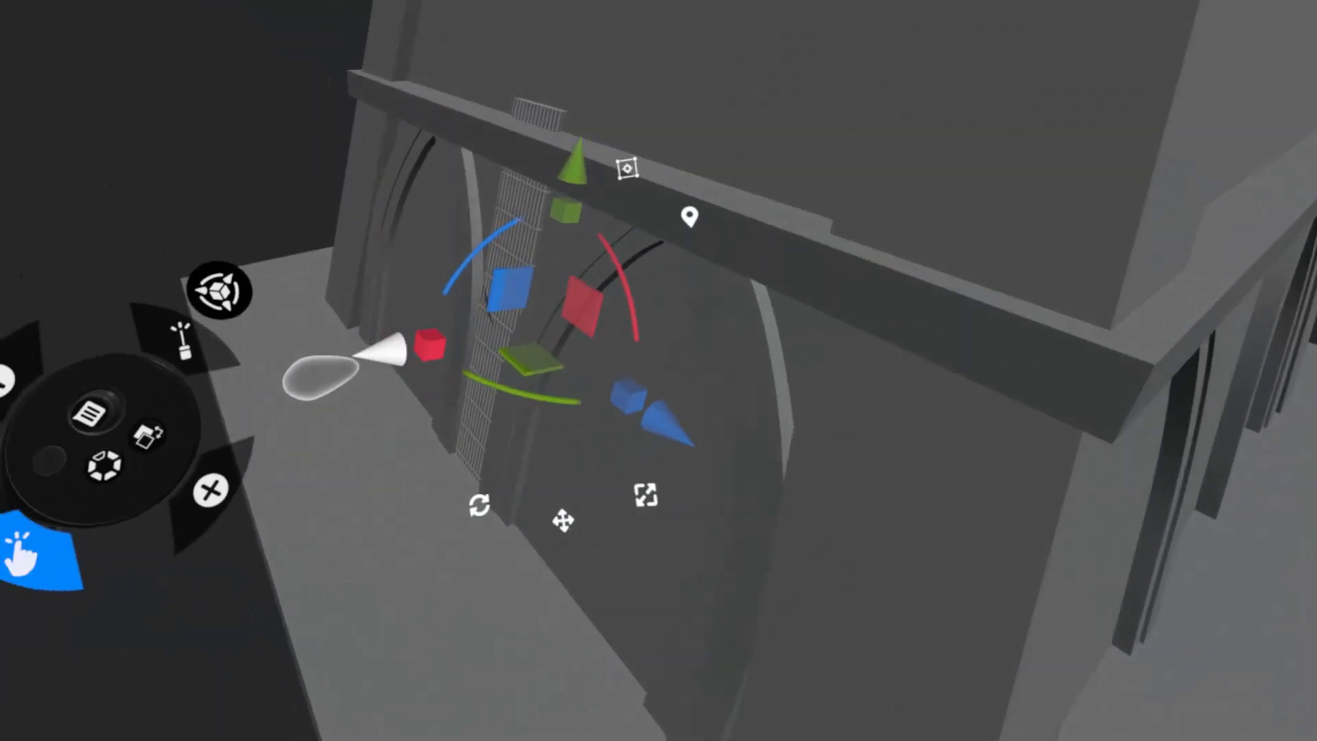
pyautogui.moveTo(360, 357); pyautogui.dragTo(350, 355)
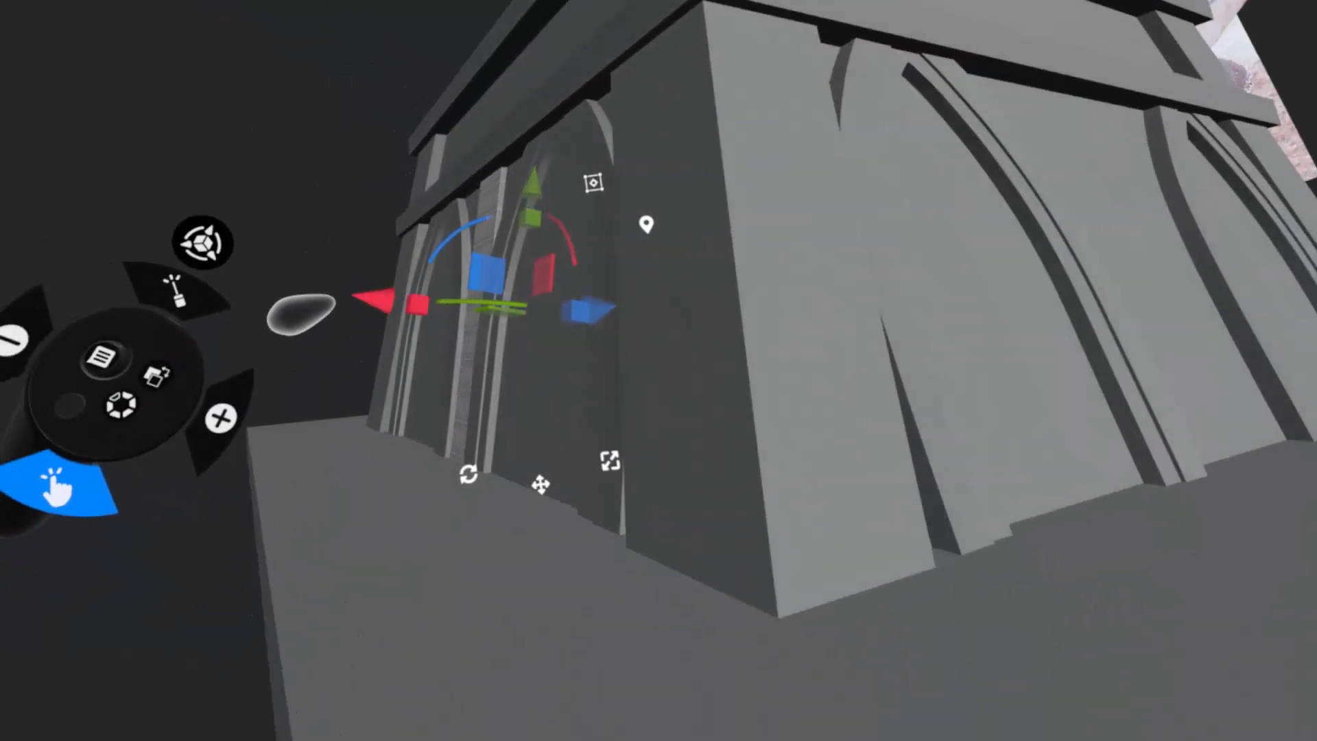
pyautogui.moveTo(424, 266); pyautogui.dragTo(429, 269)
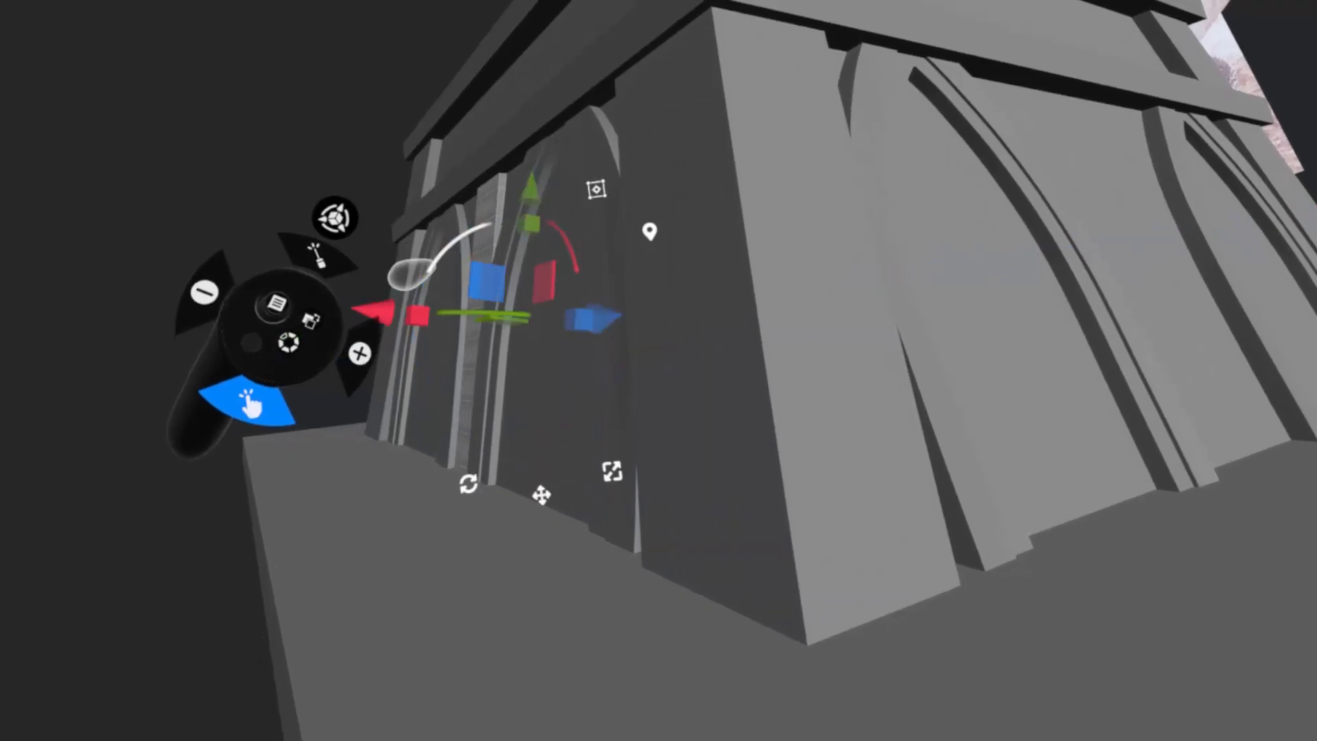
pyautogui.moveTo(374, 312); pyautogui.dragTo(363, 305)
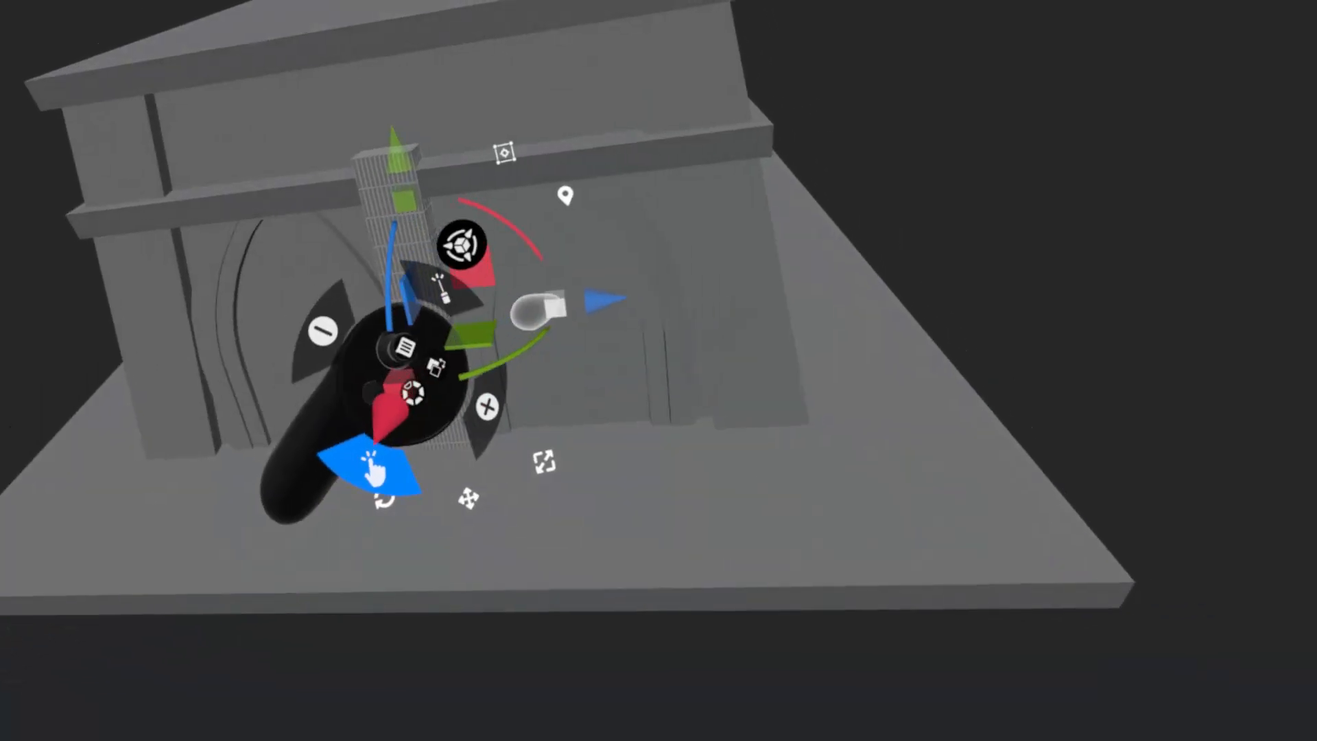
pyautogui.moveTo(559, 304); pyautogui.dragTo(440, 315)
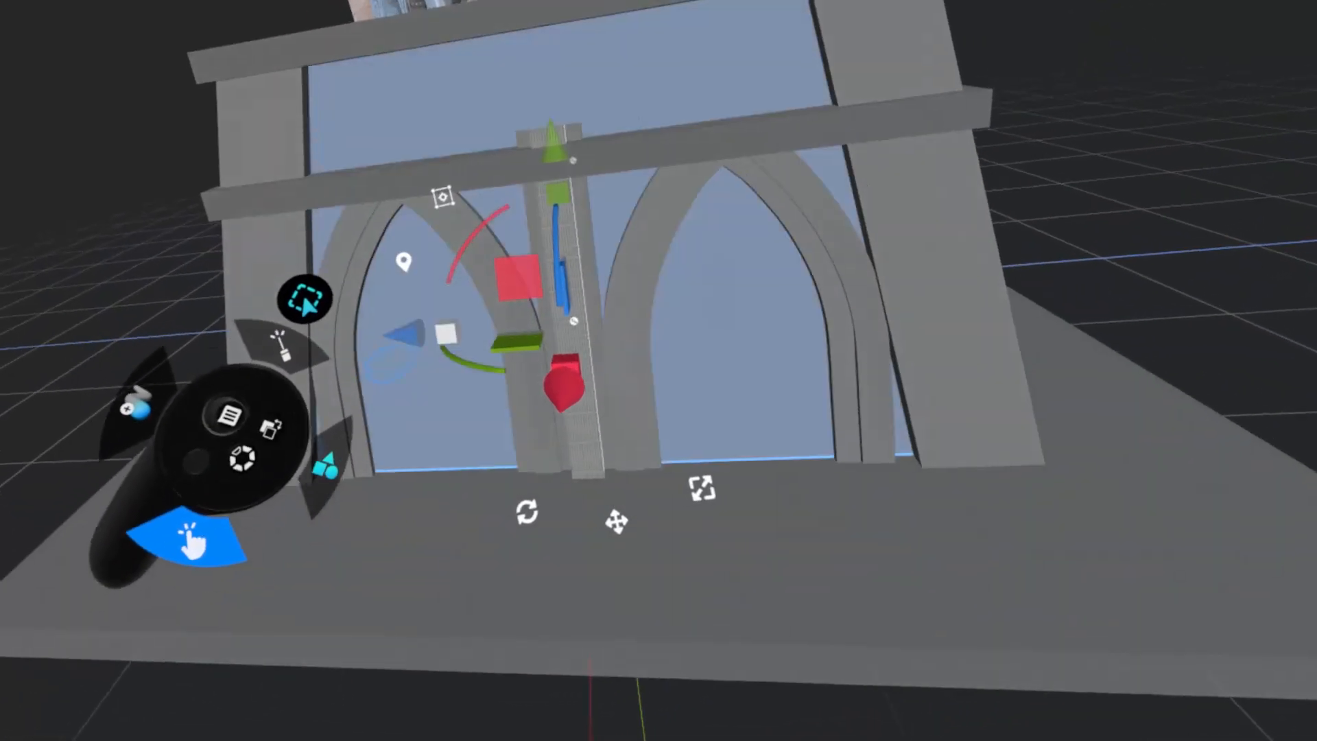
# Slide the duplicate column along Z beside the original and shorten it into a block raised to the ledge.
pyautogui.moveTo(381, 338); pyautogui.dragTo(329, 346)
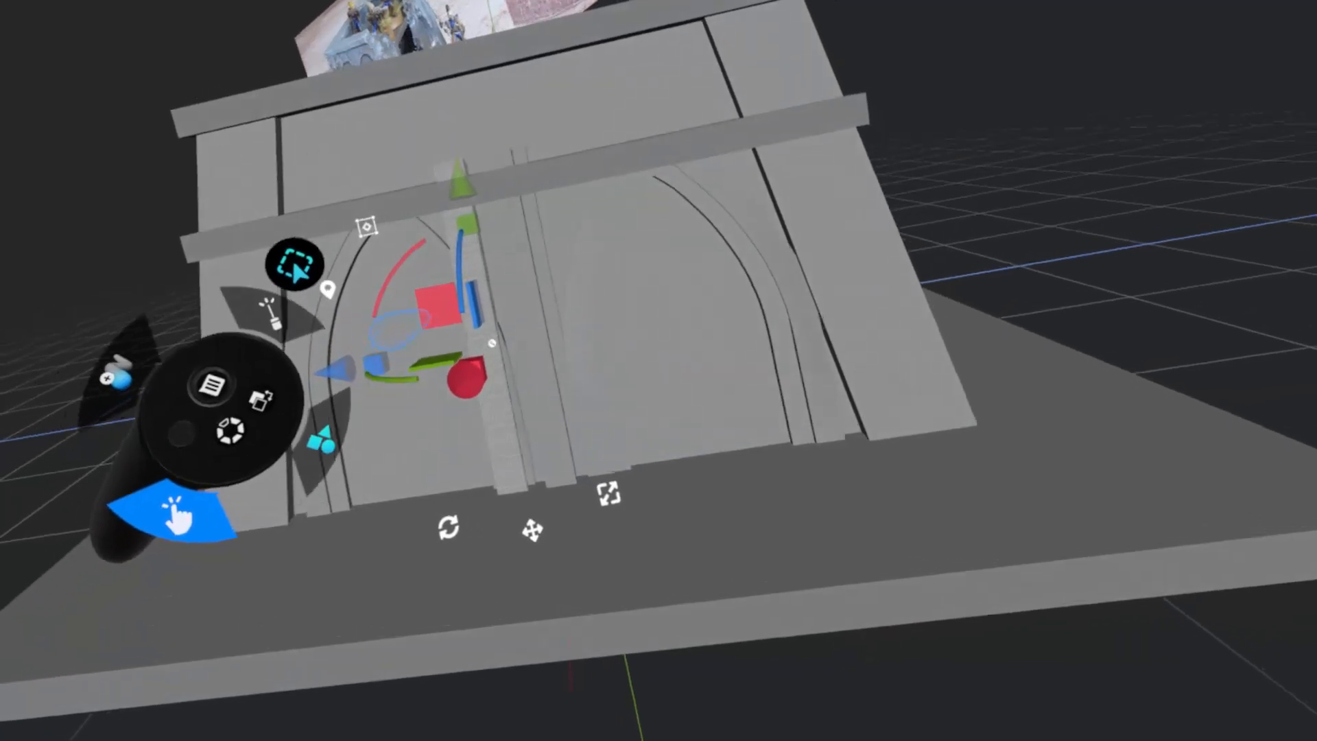
pyautogui.moveTo(471, 225); pyautogui.dragTo(494, 378)
pyautogui.moveTo(443, 312); pyautogui.dragTo(446, 223)
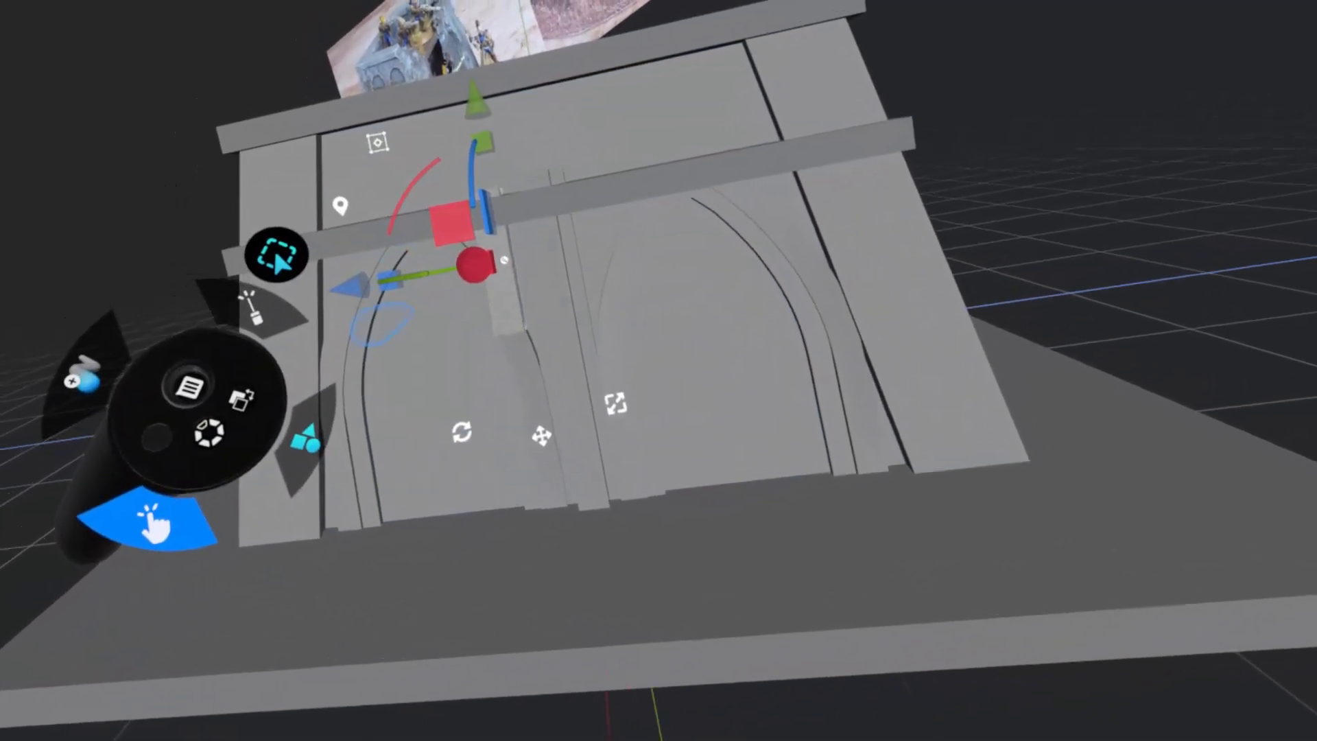
# Select the short block and rotate it around X, placing it diagonally along the shoulder of the neighbouring arch.
pyautogui.click(336, 218)
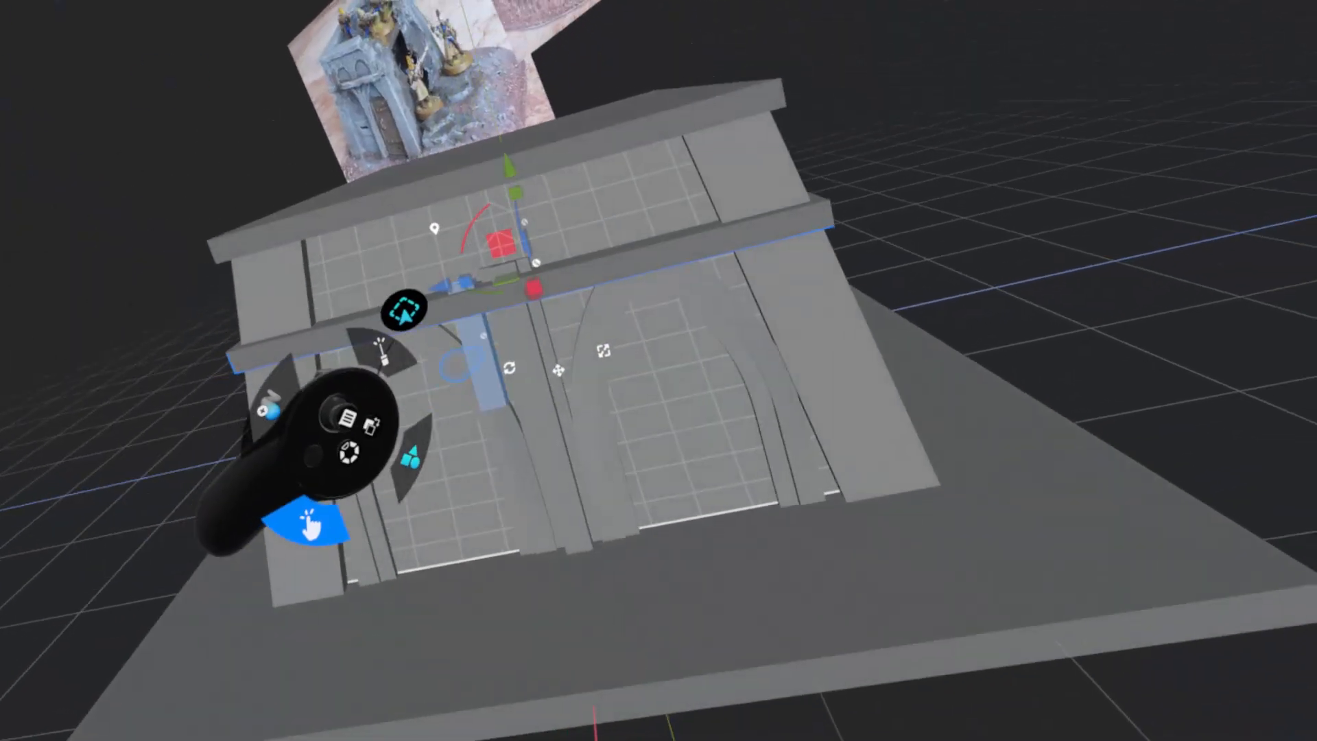
pyautogui.click(468, 363)
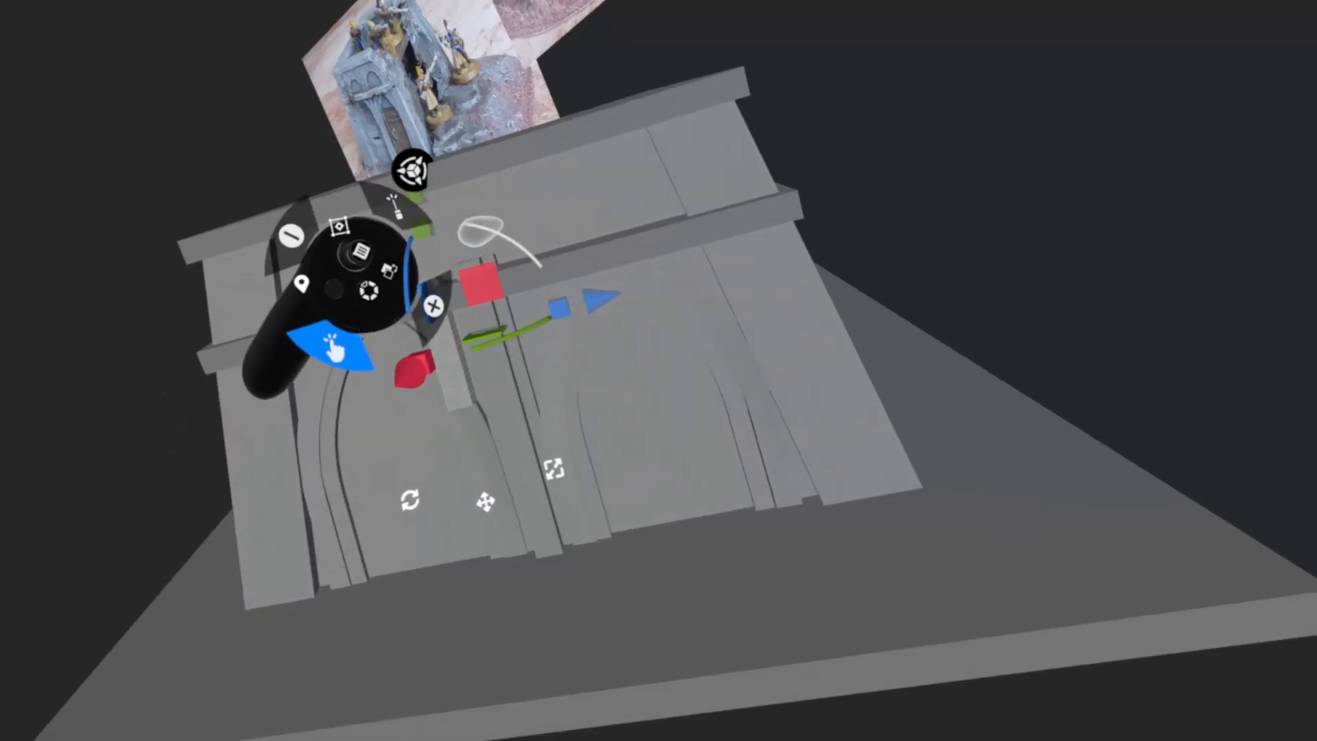
pyautogui.moveTo(488, 220); pyautogui.dragTo(400, 204)
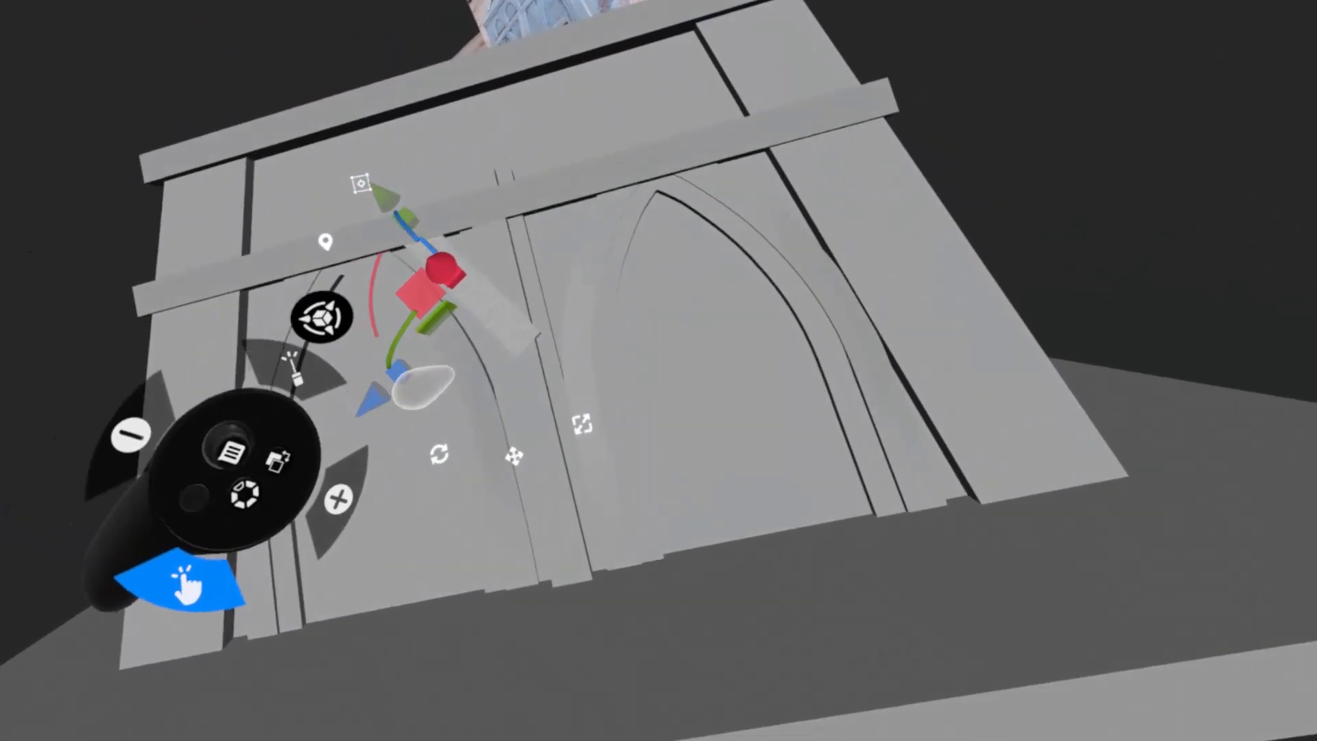
pyautogui.moveTo(446, 304); pyautogui.dragTo(428, 308)
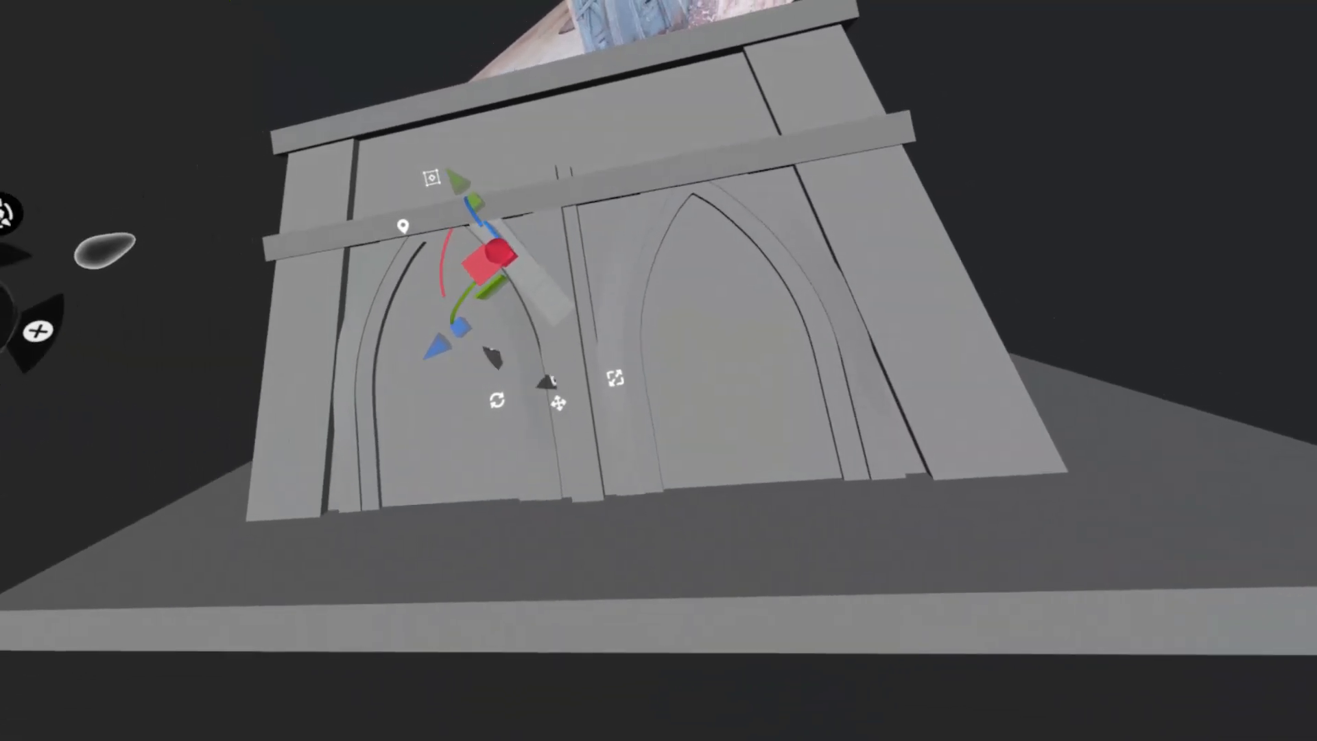
pyautogui.click(223, 417)
pyautogui.click(273, 32)
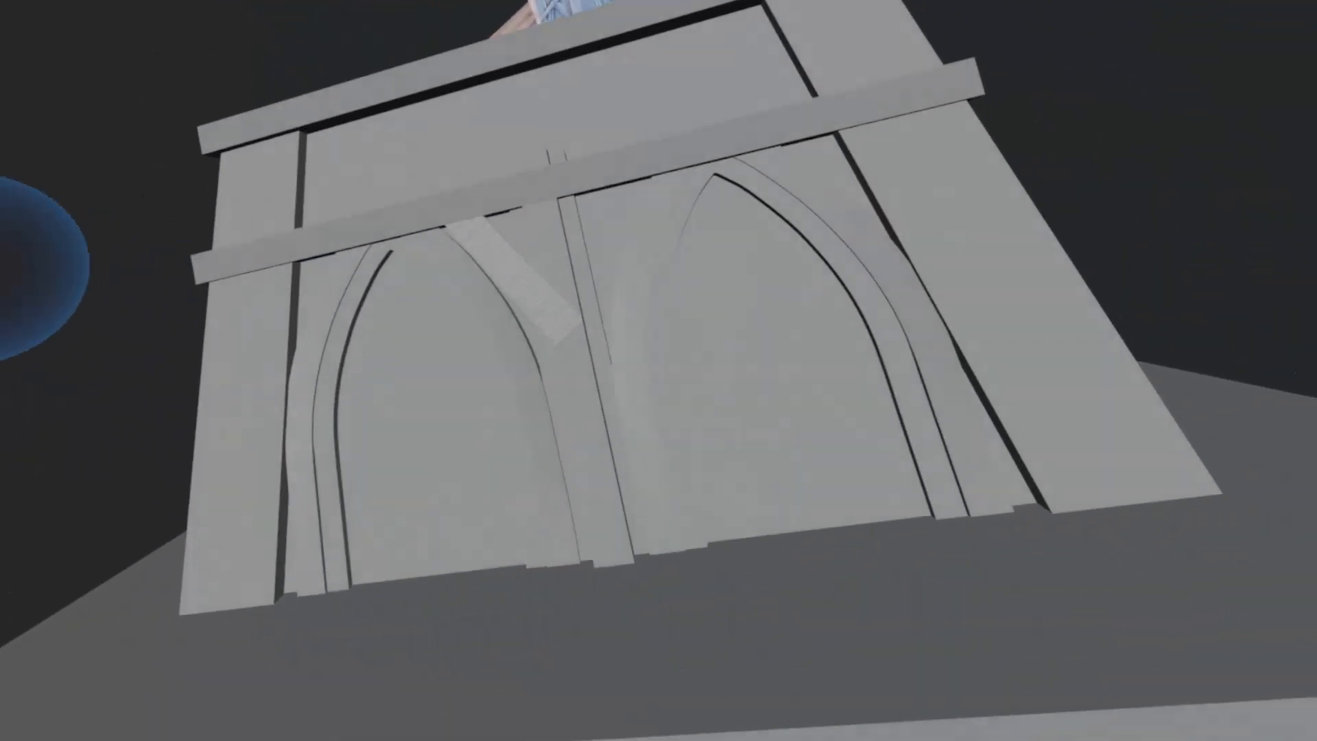
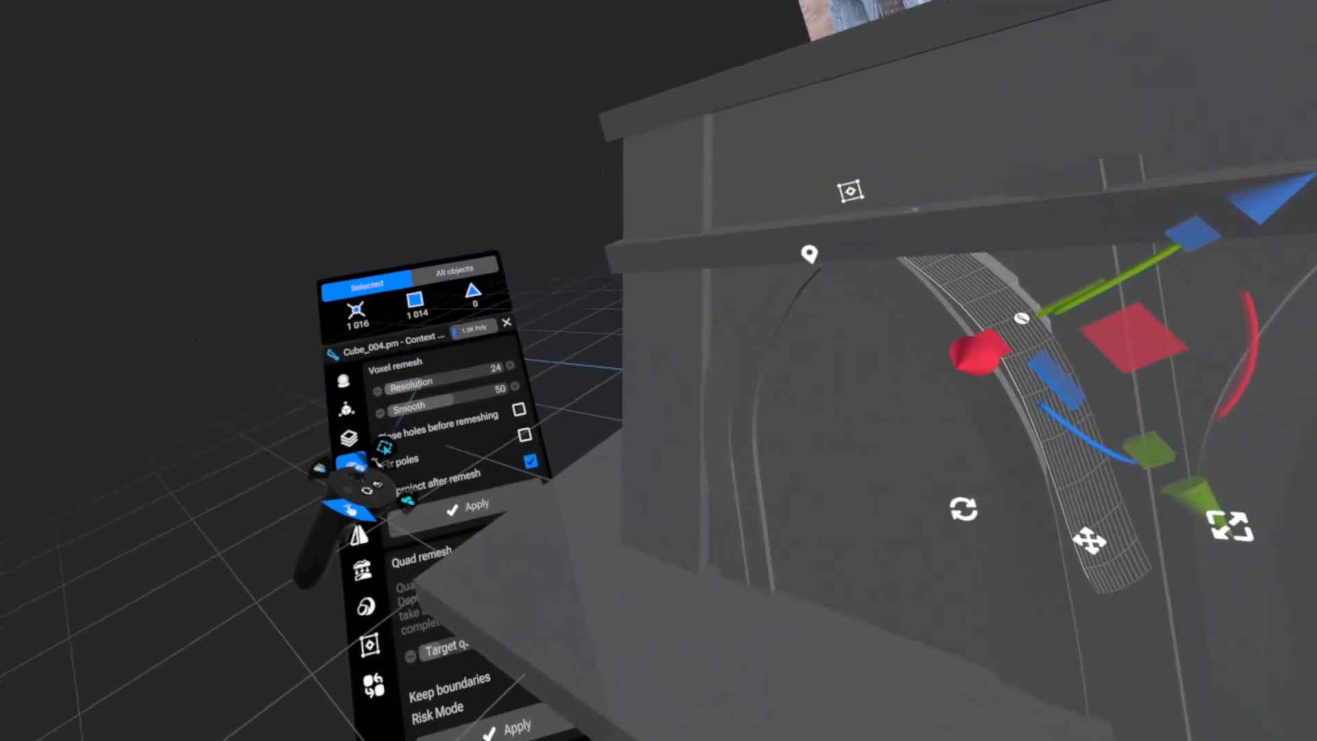
# Voxel remesh the curved arch block on the side wall at resolution 39 with smoothing 50 and reprojection enabled.
pyautogui.click(469, 506)
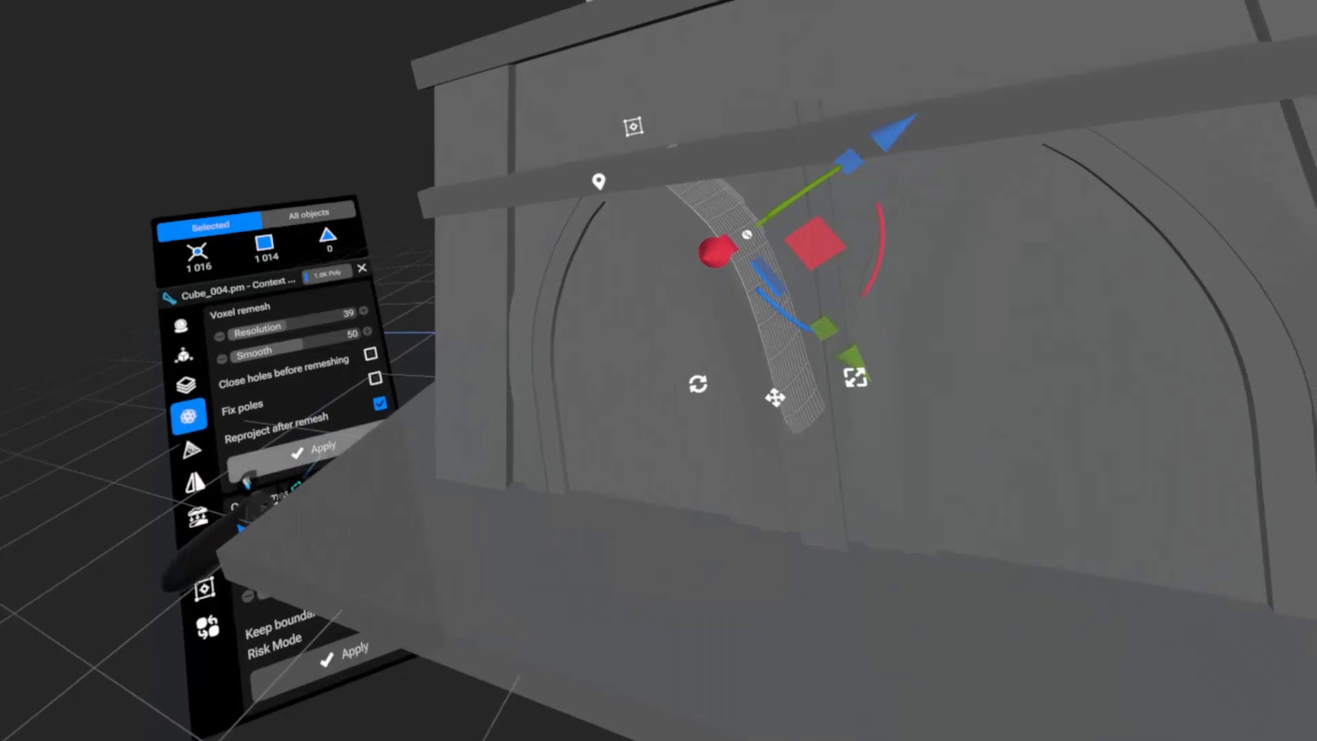
pyautogui.click(314, 458)
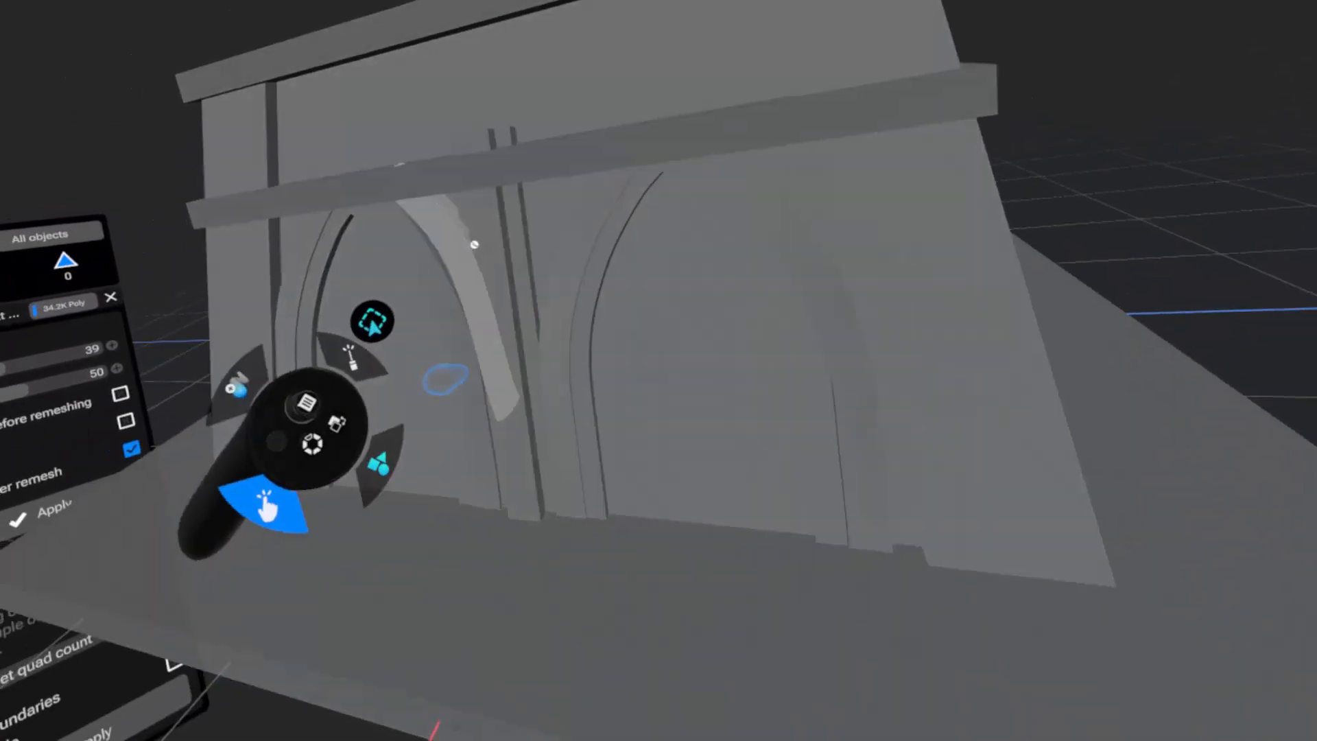
pyautogui.rightClick(579, 277)
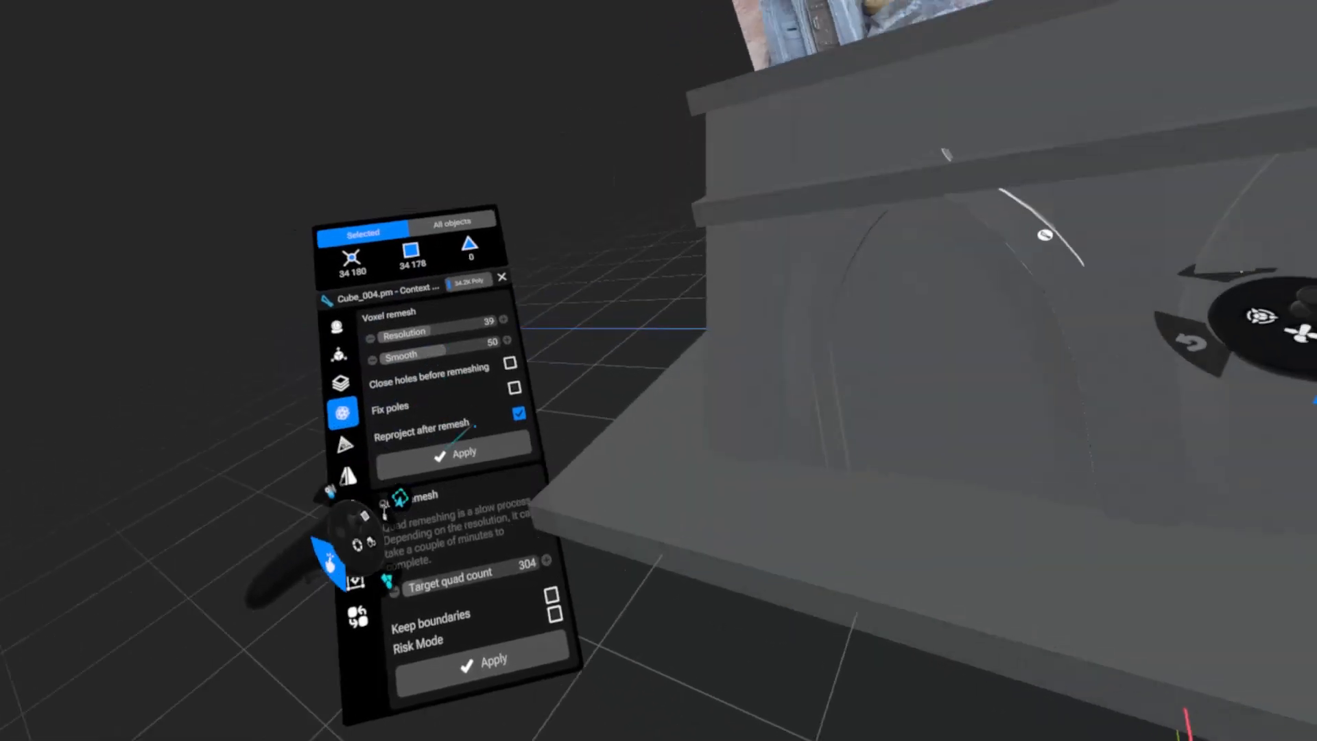
# Mirror the curved arch block across global Z in the inverted direction and trim off its excess geometry.
pyautogui.click(363, 456)
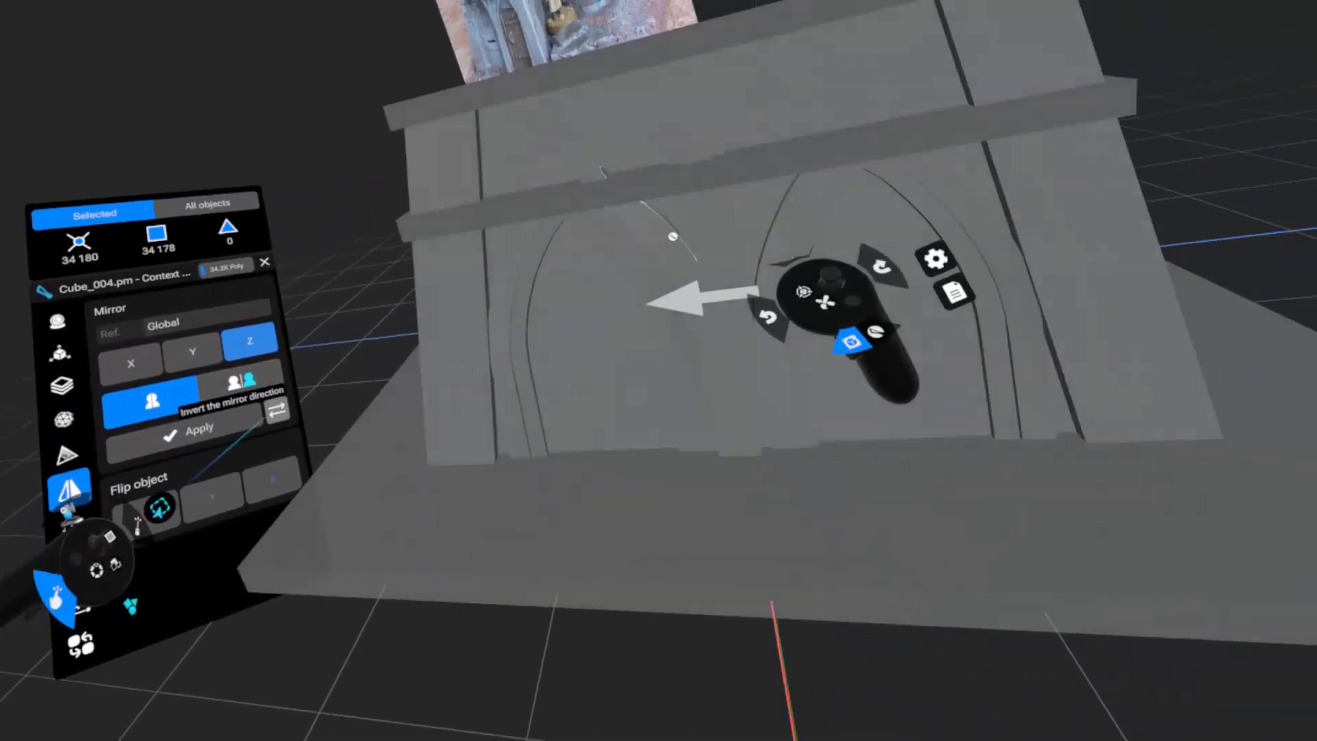
pyautogui.click(276, 410)
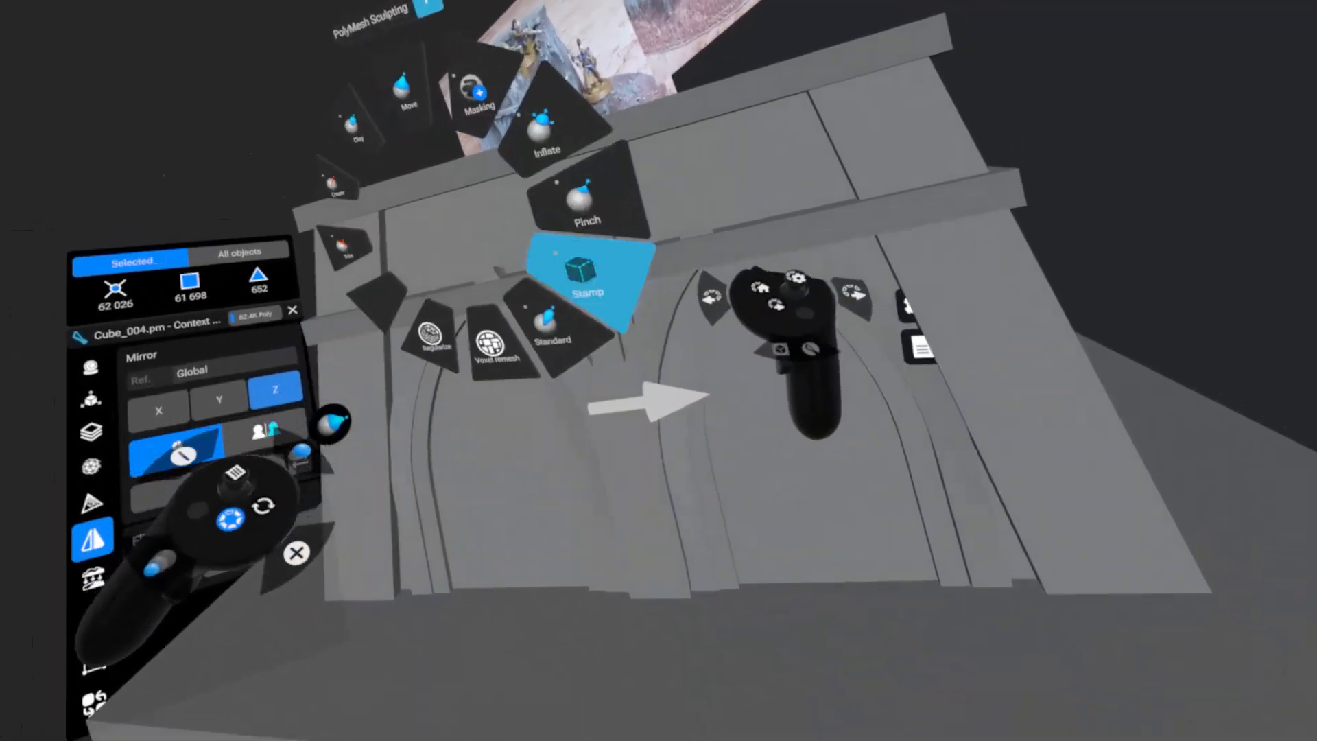
pyautogui.click(587, 276)
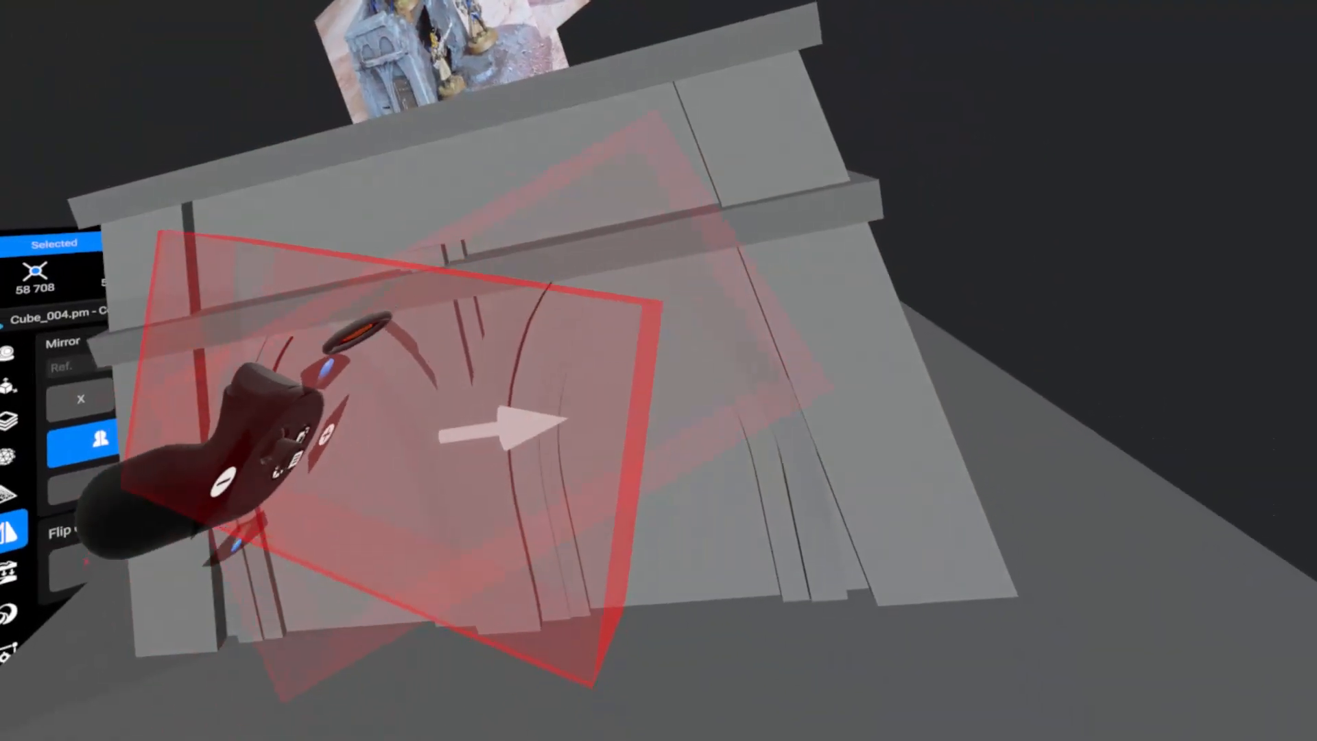
pyautogui.click(417, 338)
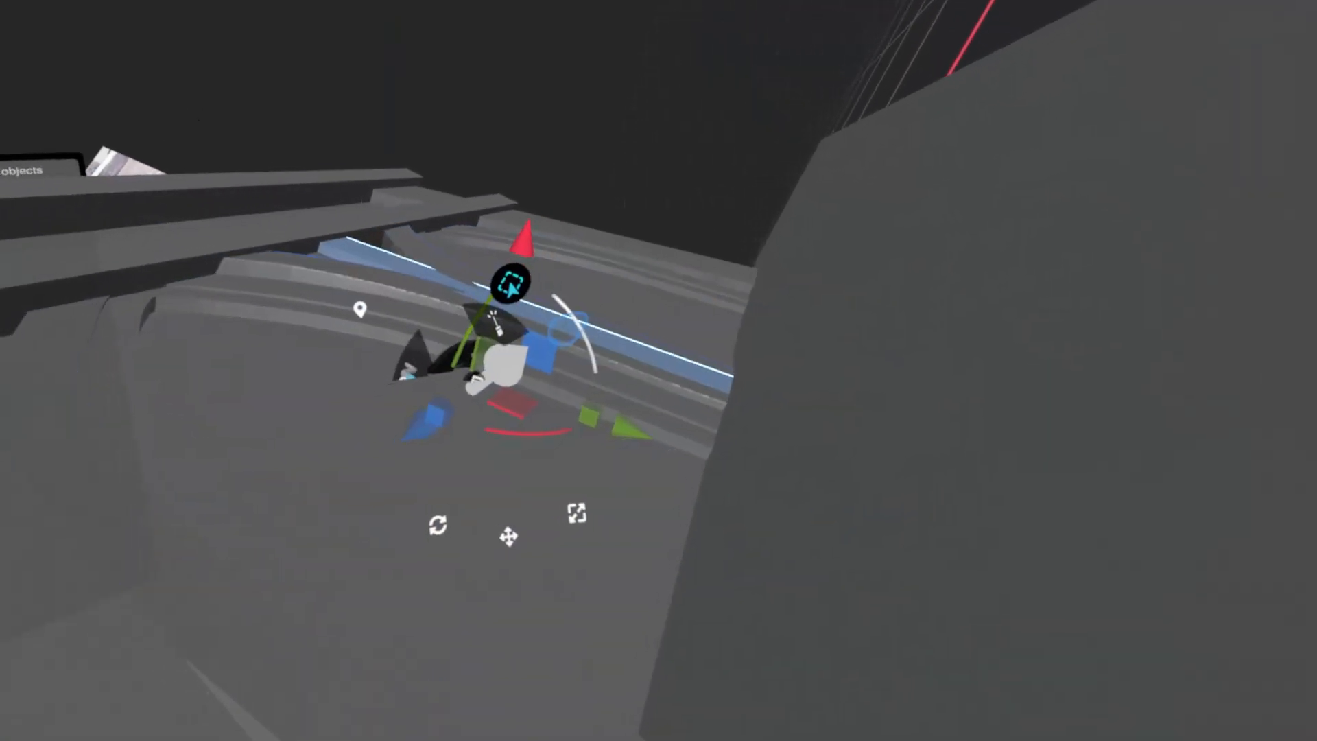
# Rotate the central side-wall column slightly to follow the slope and give the model the legacy matcap material.
pyautogui.moveTo(583, 332)
pyautogui.mouseDown()
pyautogui.moveTo(624, 325)
pyautogui.moveTo(559, 312)
pyautogui.moveTo(580, 310)
pyautogui.mouseUp()
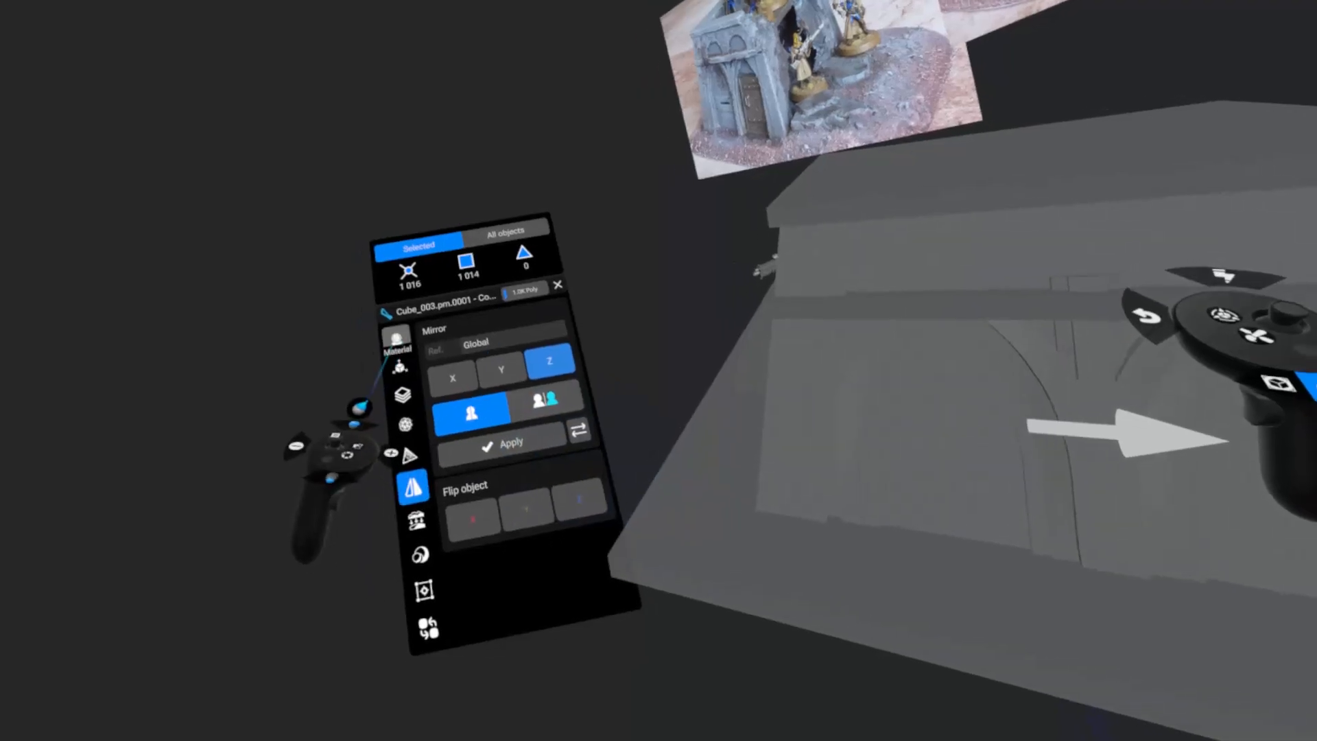
pyautogui.click(380, 333)
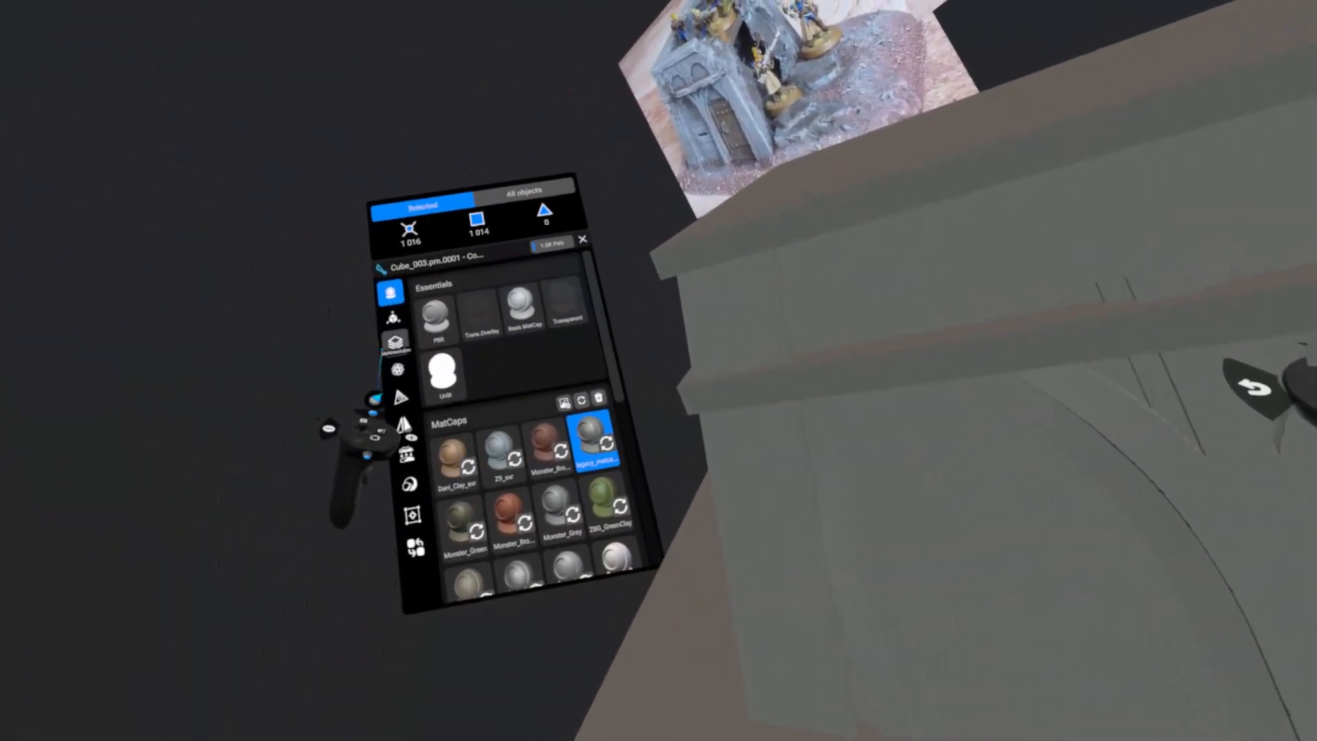
pyautogui.click(376, 378)
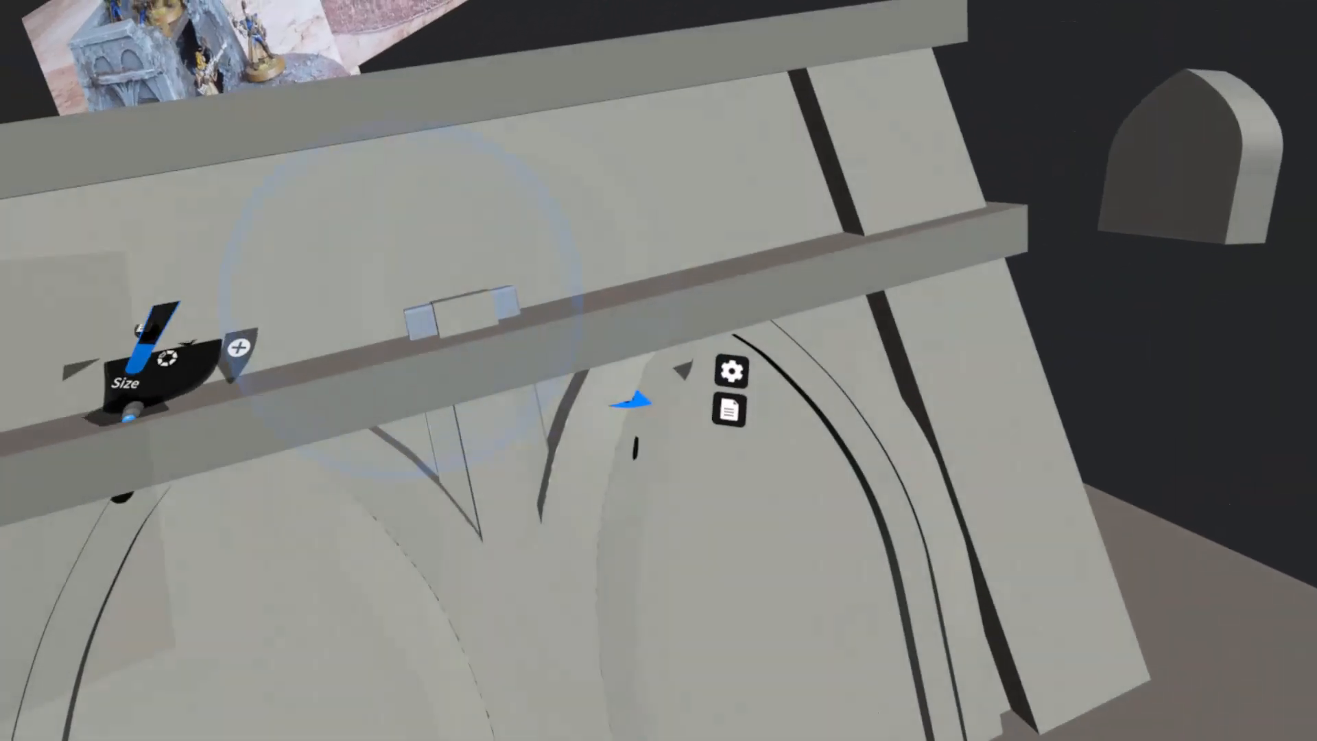
# Stretch the top of the central side-wall column upward above the ledge with a sculpting brush.
pyautogui.moveTo(401, 300); pyautogui.dragTo(396, 276)
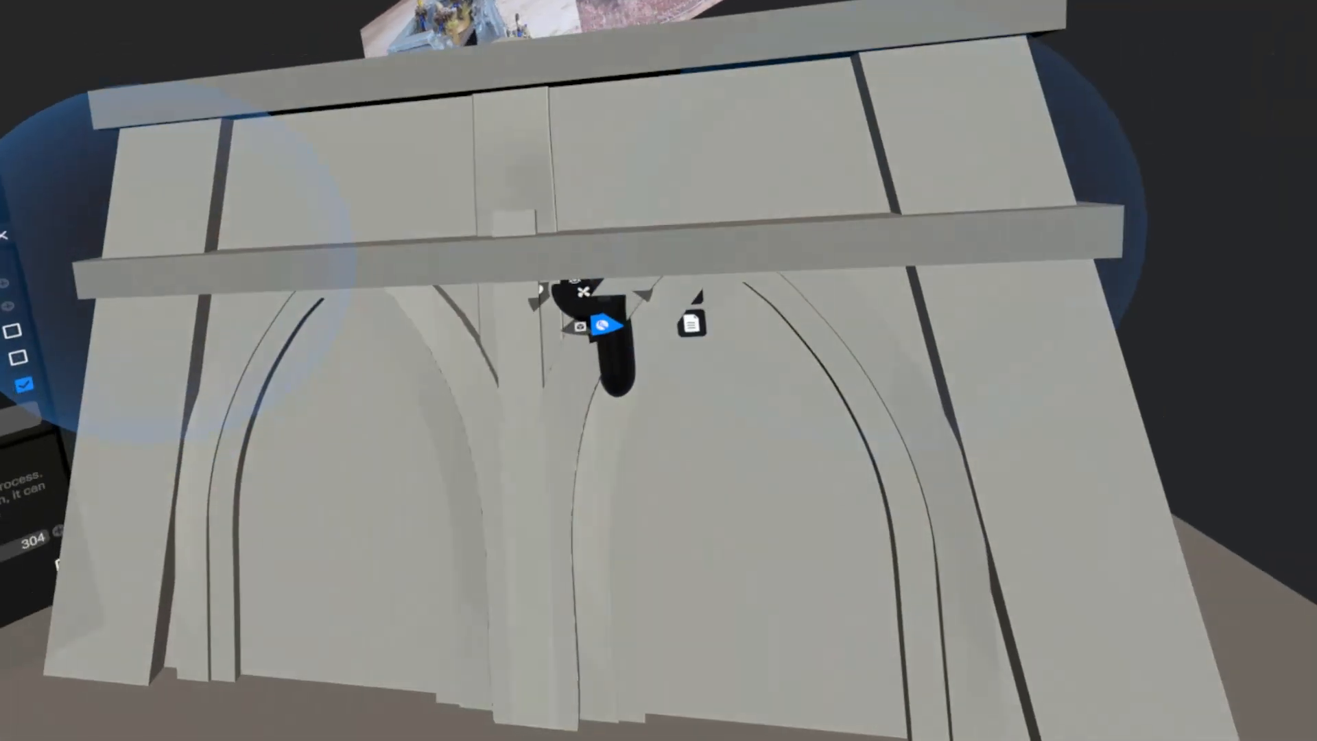
pyautogui.click(541, 347)
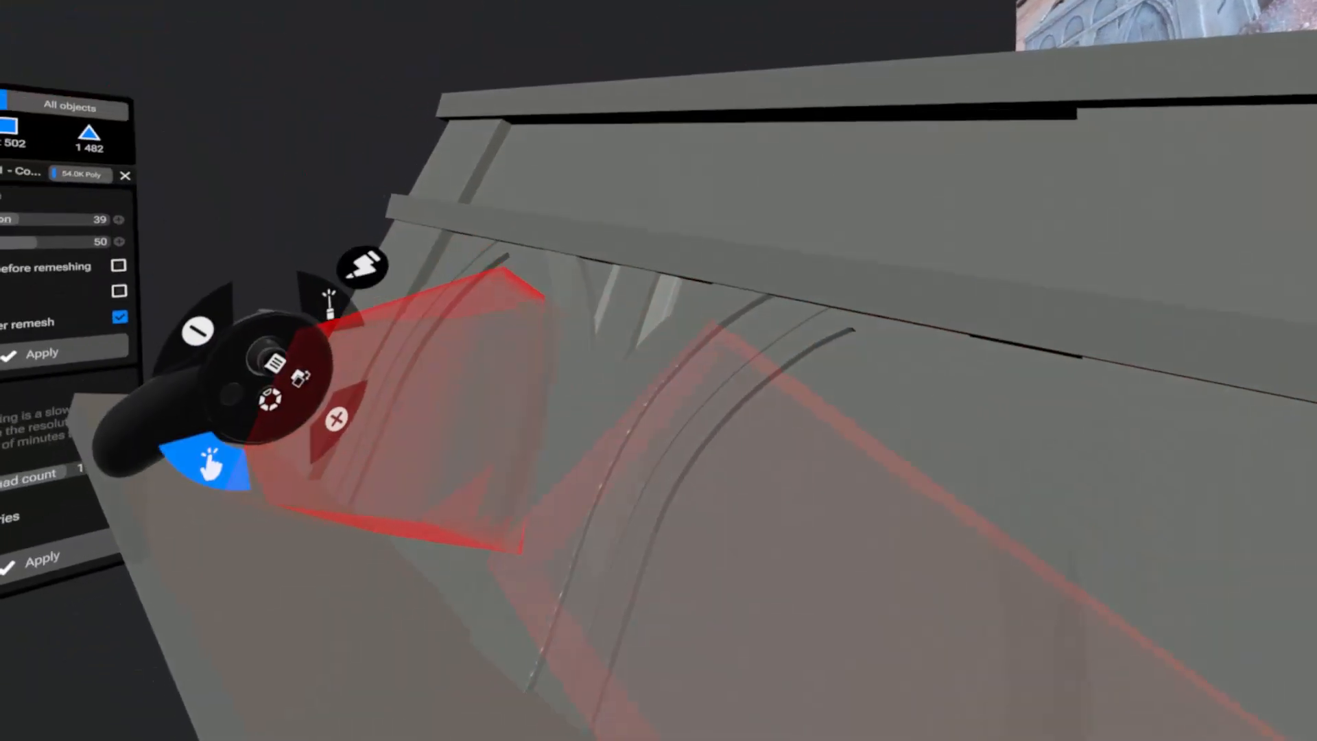
# Scale the arch panel object to about x0.99 along X, and adjust its scale along Z at the front wall.
pyautogui.click(748, 569)
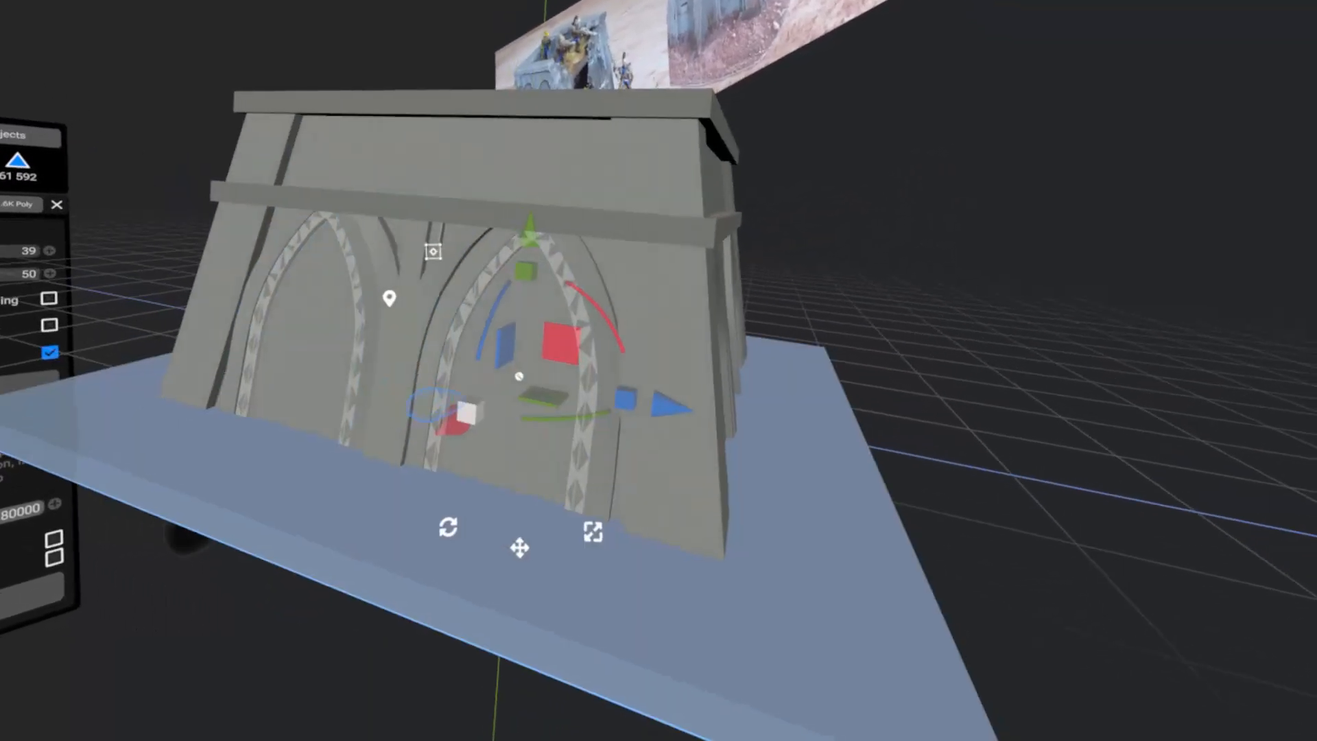
pyautogui.moveTo(468, 409); pyautogui.dragTo(587, 416)
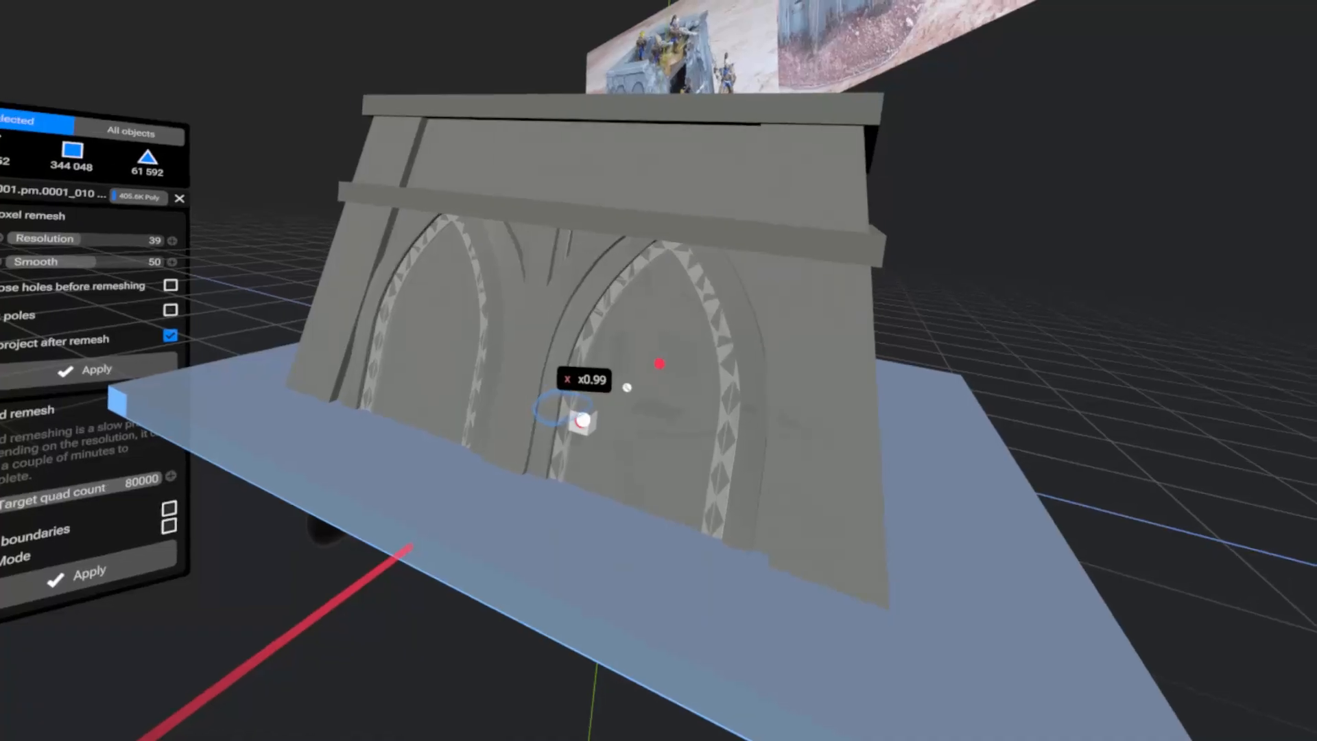
pyautogui.moveTo(579, 417); pyautogui.dragTo(618, 385)
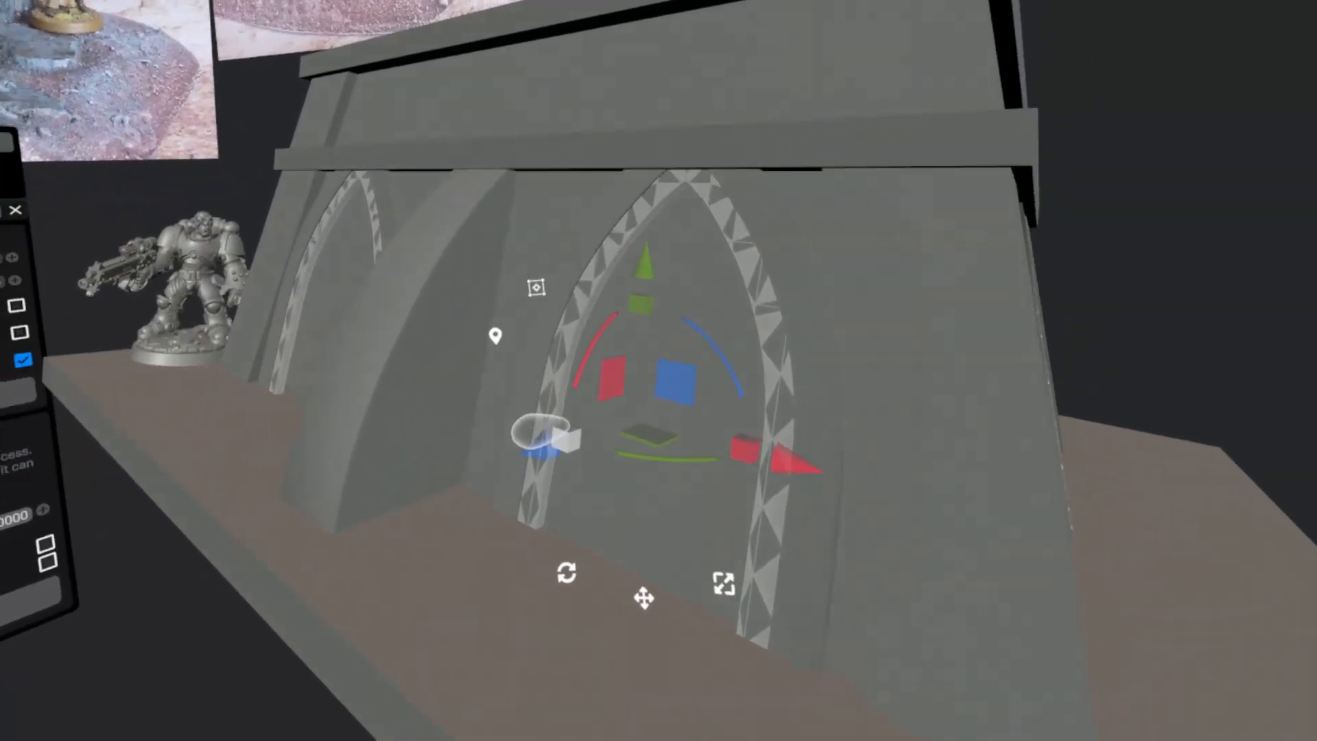
pyautogui.moveTo(544, 432); pyautogui.dragTo(603, 447)
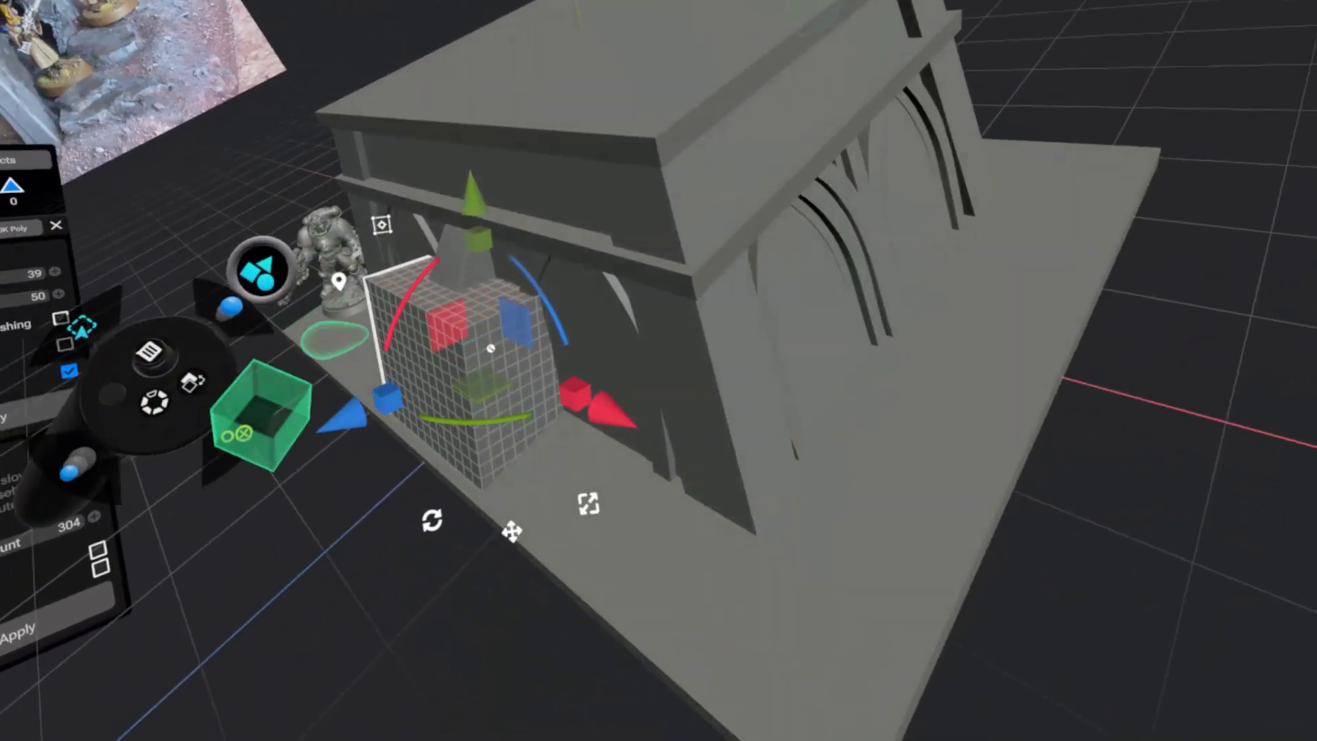
# Flatten the new cube along Z into an upright slab behind the front buttress and shift it about 0.02 along Z.
pyautogui.moveTo(379, 385); pyautogui.dragTo(504, 319)
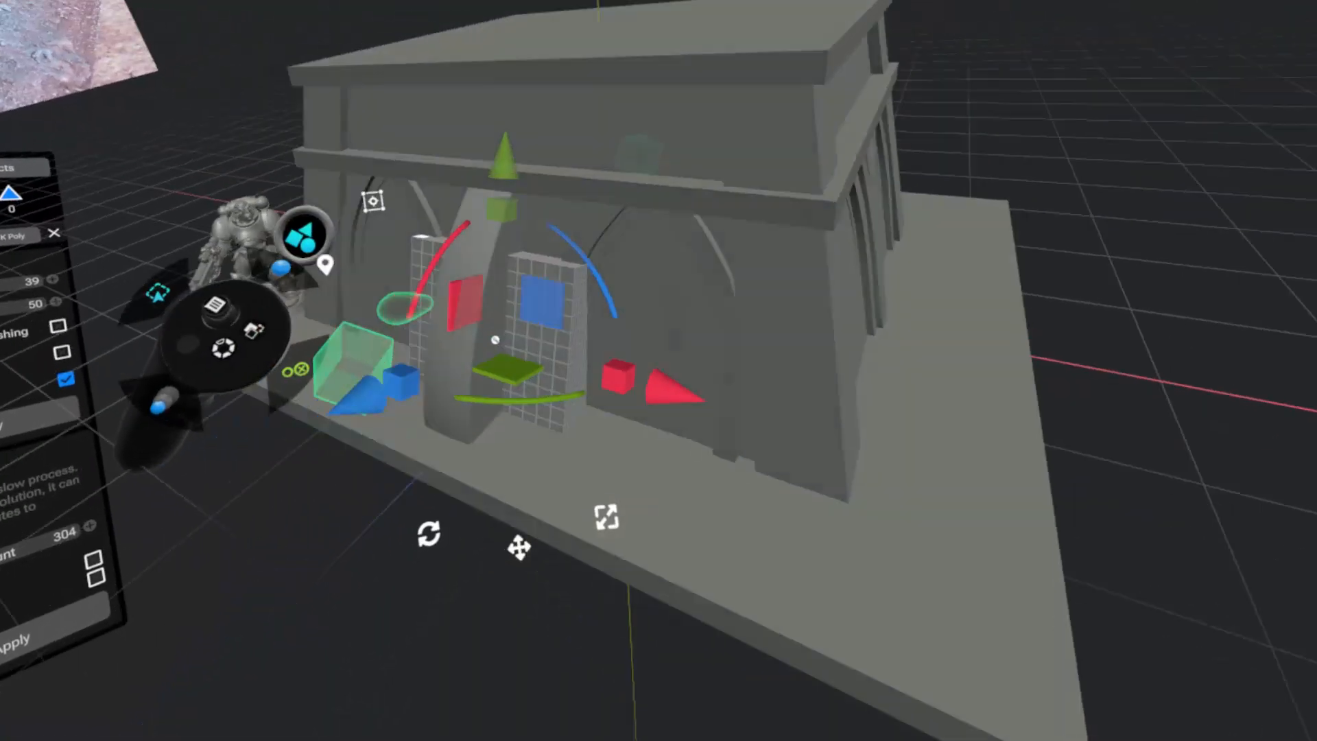
pyautogui.moveTo(403, 257); pyautogui.dragTo(390, 180)
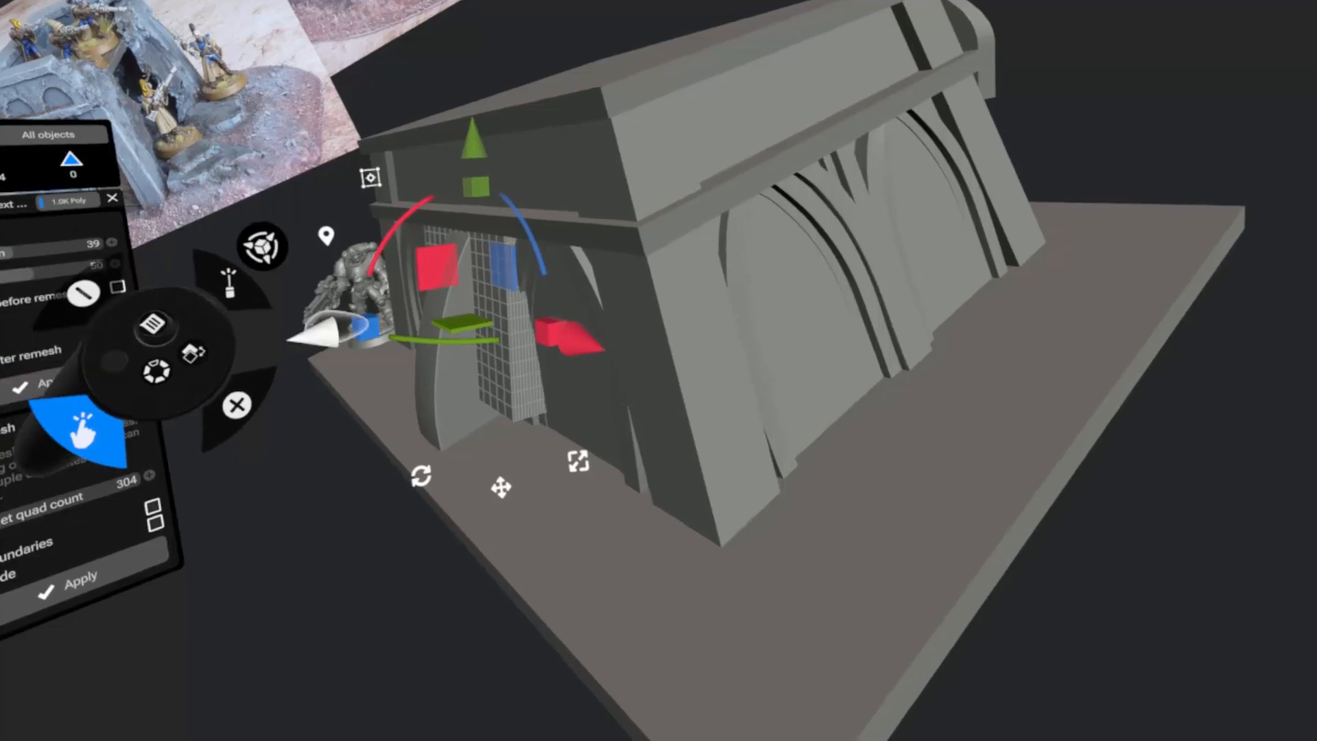
pyautogui.moveTo(321, 333); pyautogui.dragTo(351, 332)
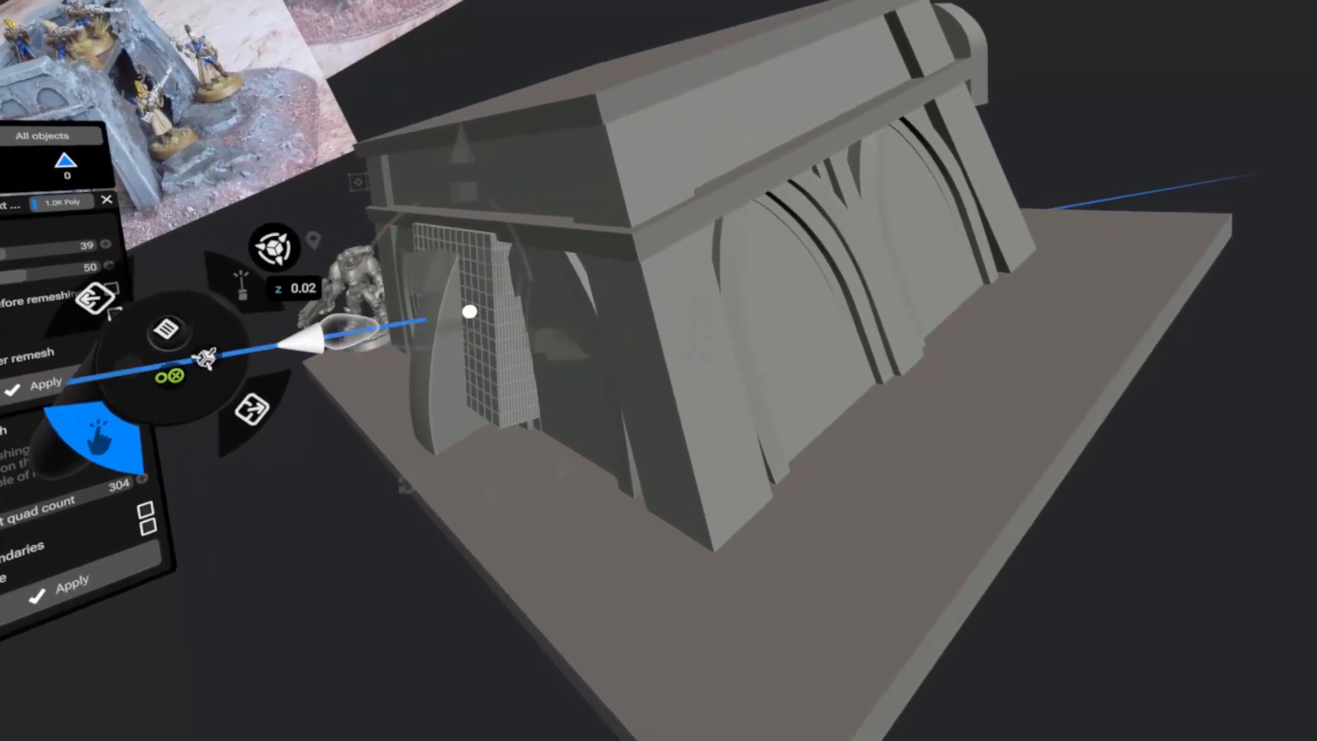
# Pull the slab out along Z to thin it further, return it behind the buttress and tilt it around X.
pyautogui.moveTo(351, 324); pyautogui.dragTo(102, 248)
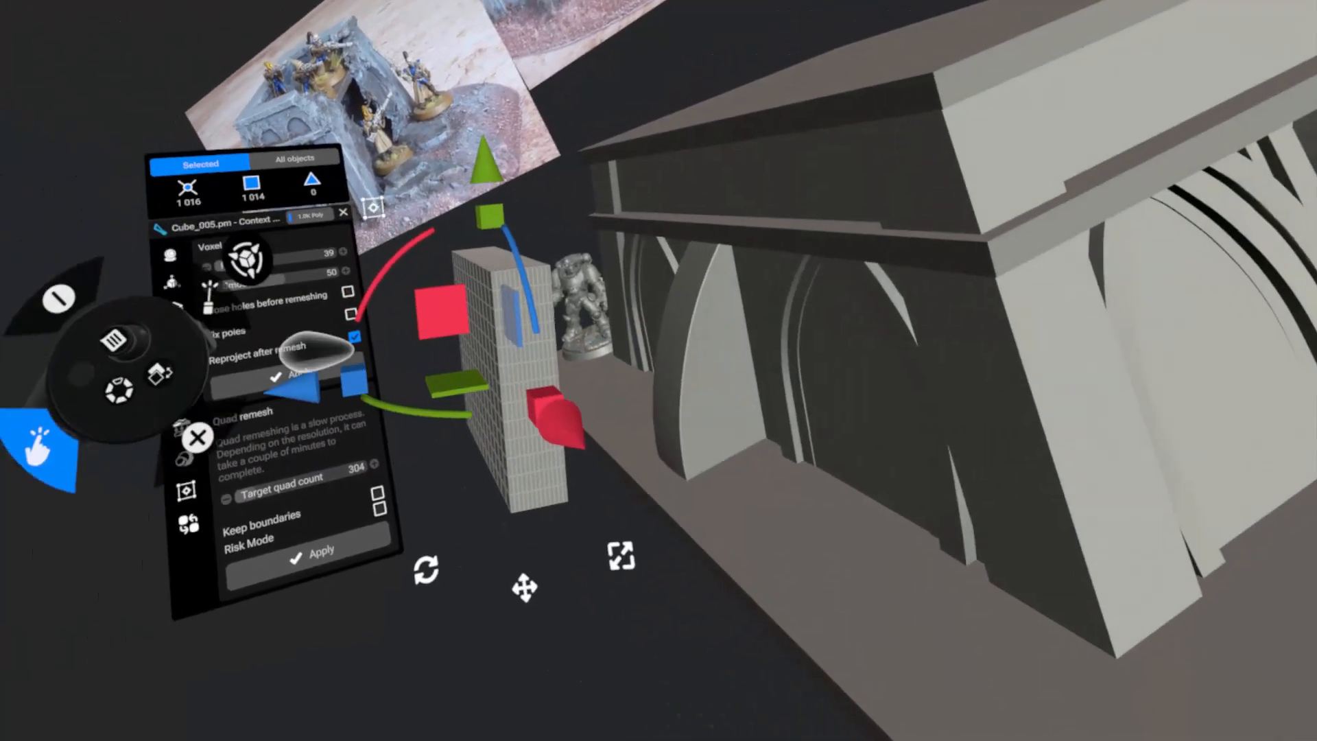
pyautogui.moveTo(332, 376); pyautogui.dragTo(416, 398)
pyautogui.moveTo(275, 390); pyautogui.dragTo(268, 432)
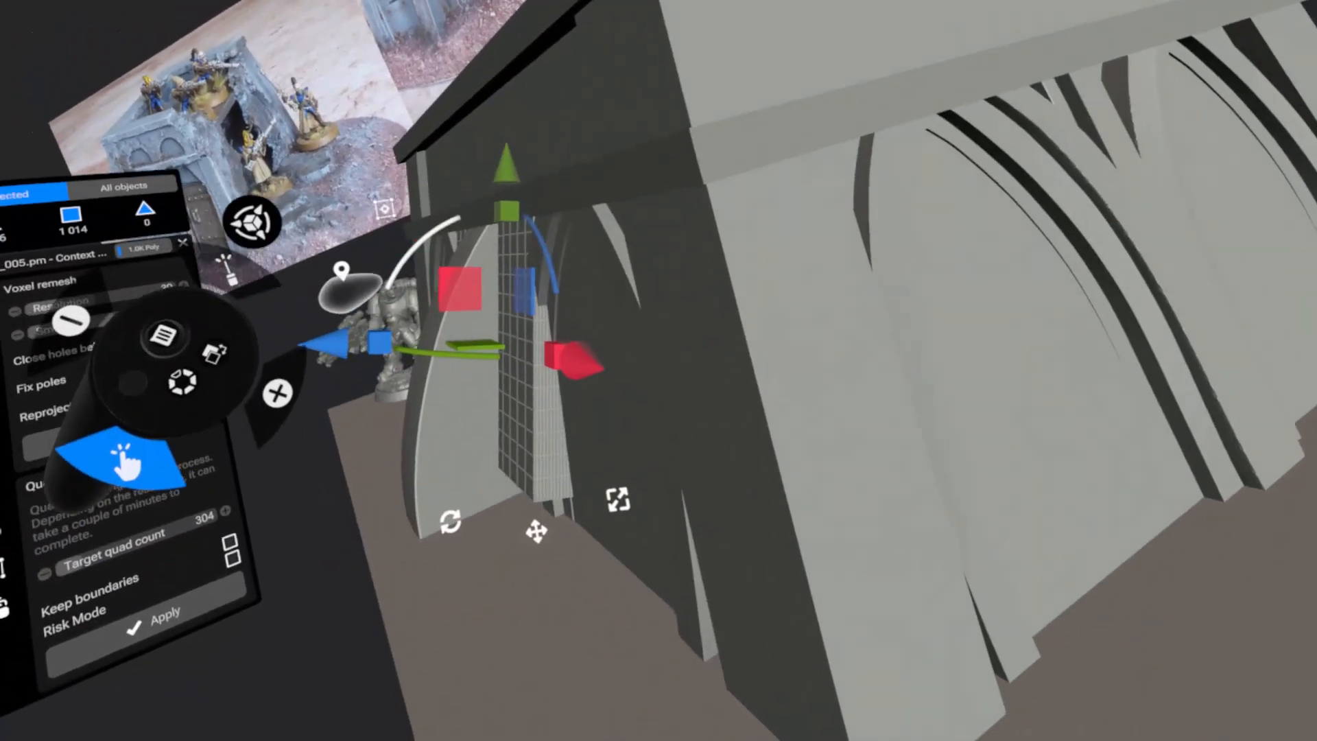
pyautogui.moveTo(375, 283); pyautogui.dragTo(317, 305)
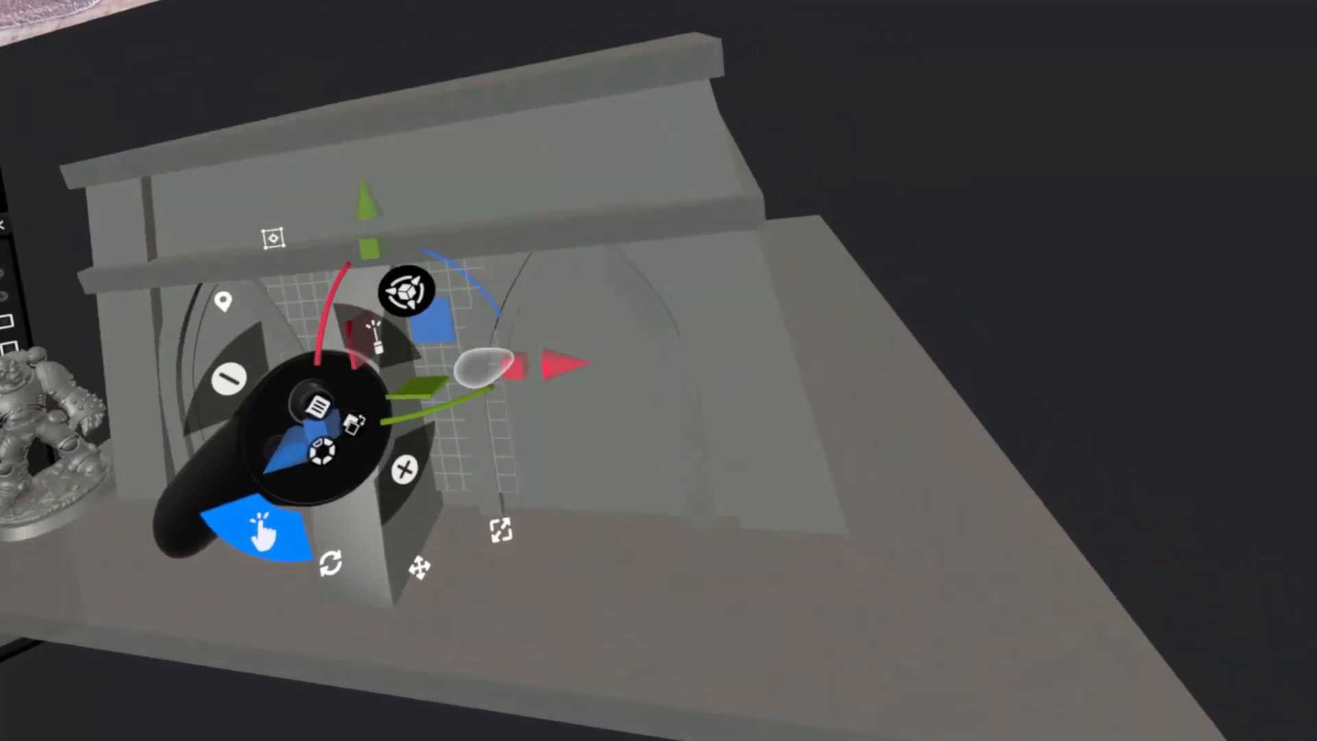
# Narrow the slab along X and adjust its height along Y to fit between the floor and the ledge.
pyautogui.moveTo(519, 368); pyautogui.dragTo(491, 353)
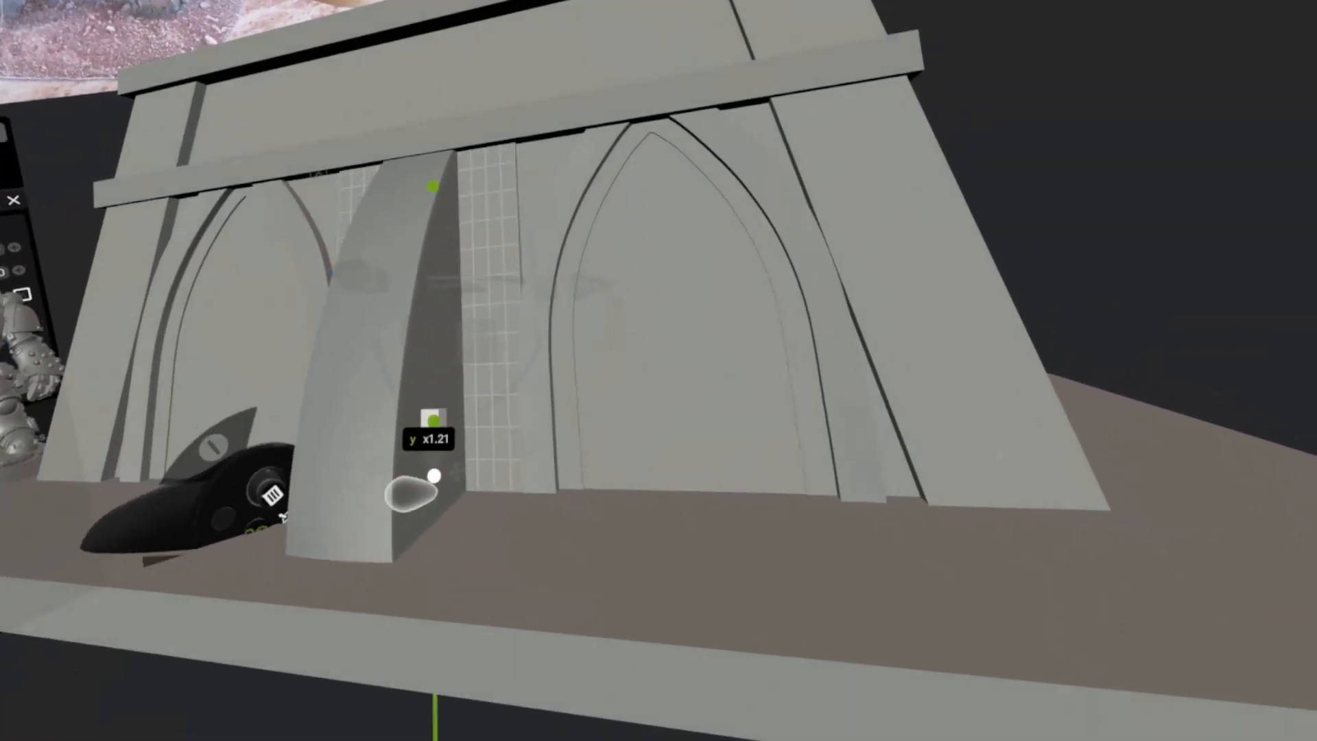
pyautogui.moveTo(433, 475); pyautogui.dragTo(429, 482)
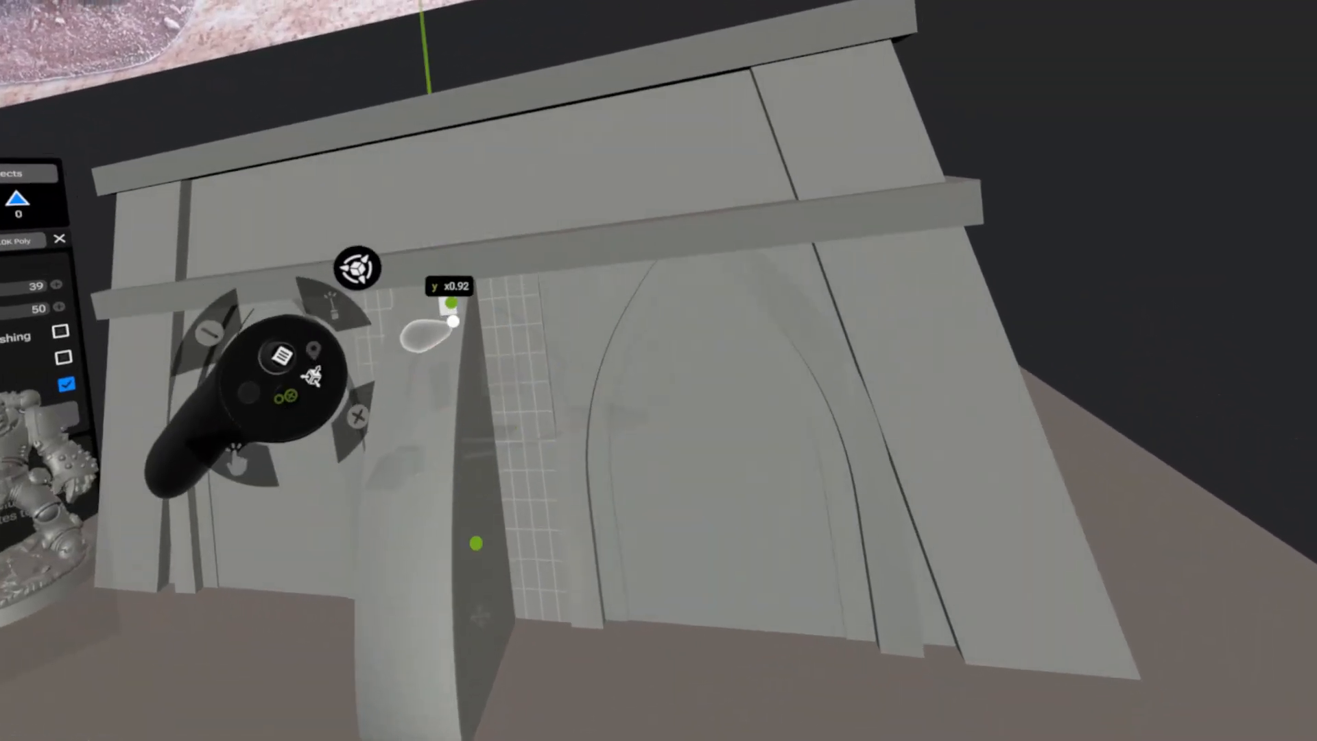
pyautogui.moveTo(420, 284); pyautogui.dragTo(414, 279)
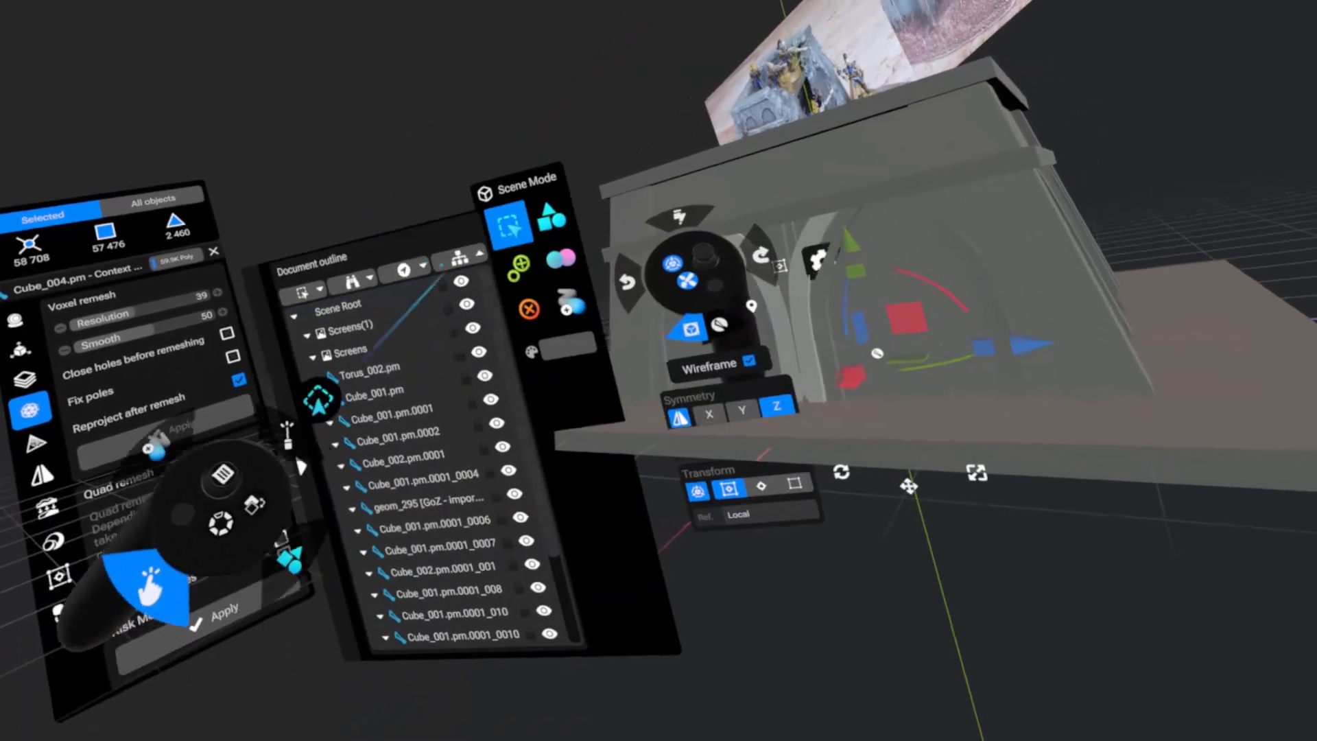
# Clone the Y-shaped arch trim from the side wall and carry the copy over to the front wall.
pyautogui.click(421, 266)
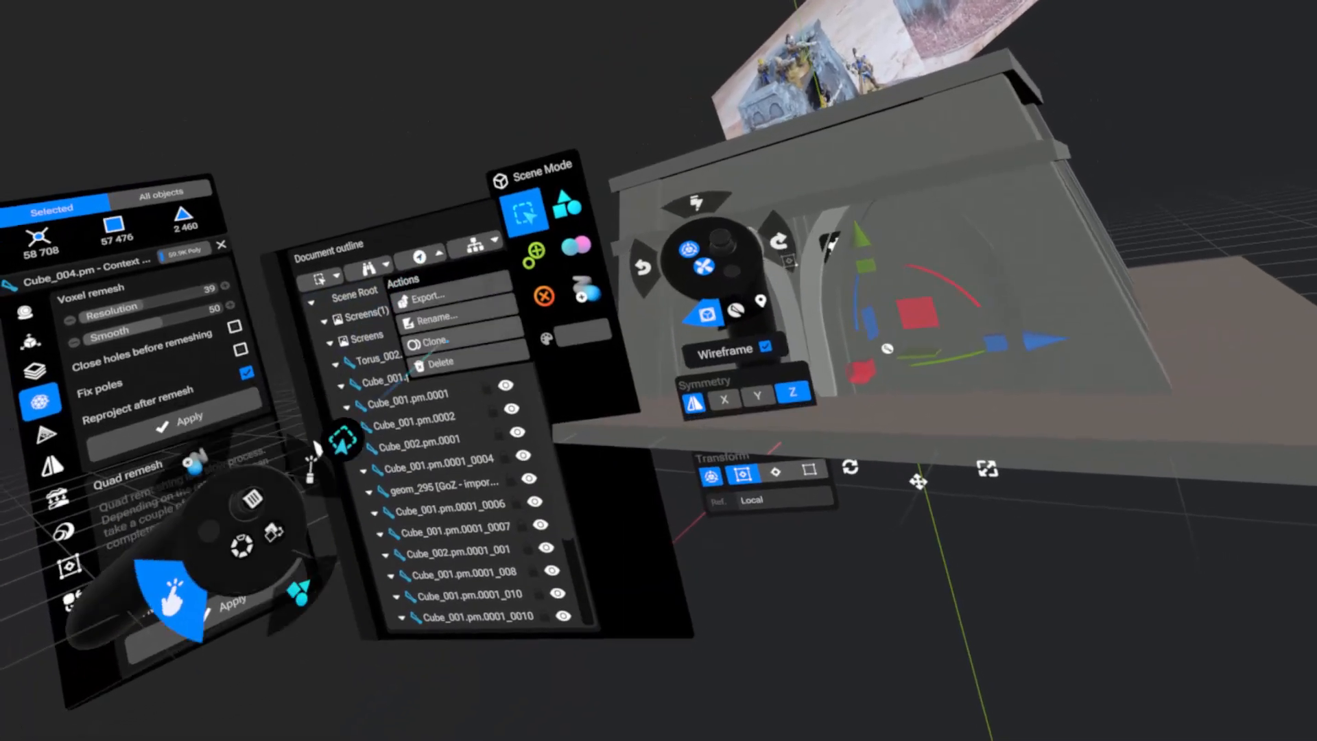
pyautogui.click(422, 348)
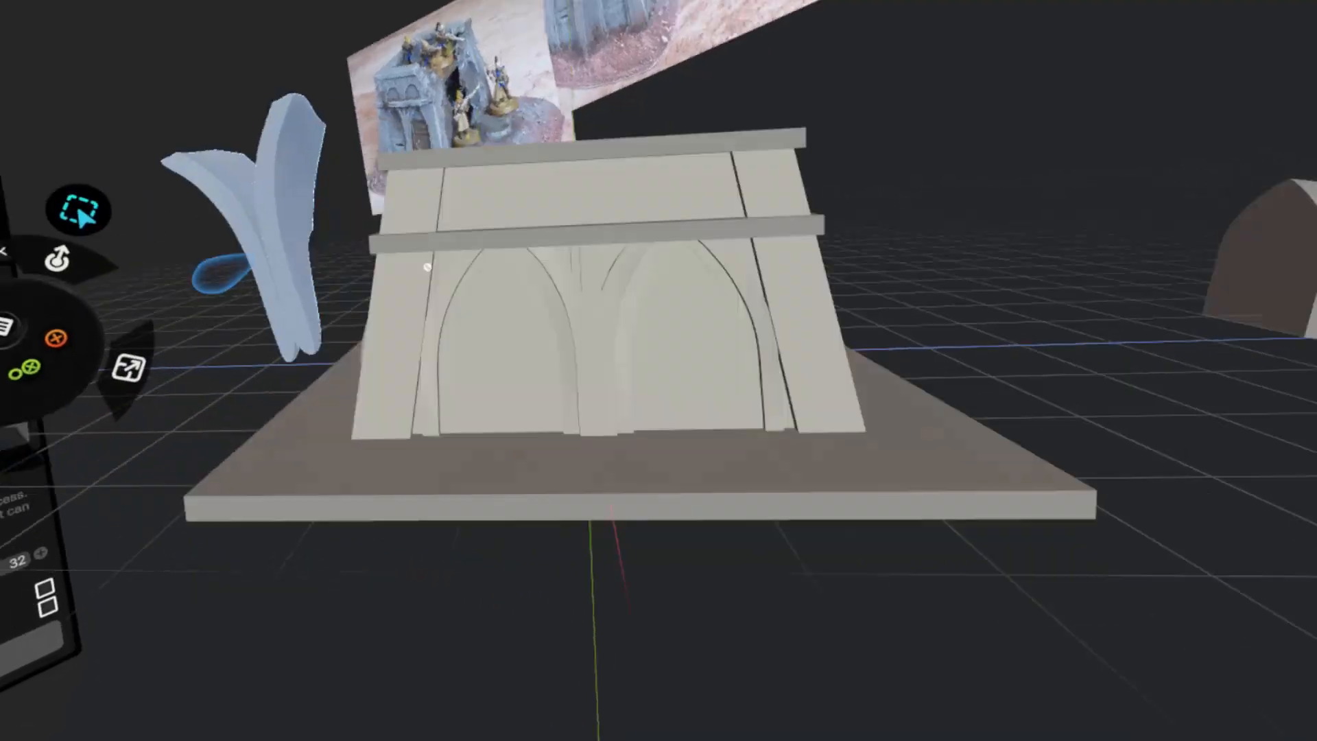
pyautogui.moveTo(426, 267); pyautogui.dragTo(479, 308, button='middle')
pyautogui.moveTo(478, 308); pyautogui.dragTo(517, 351)
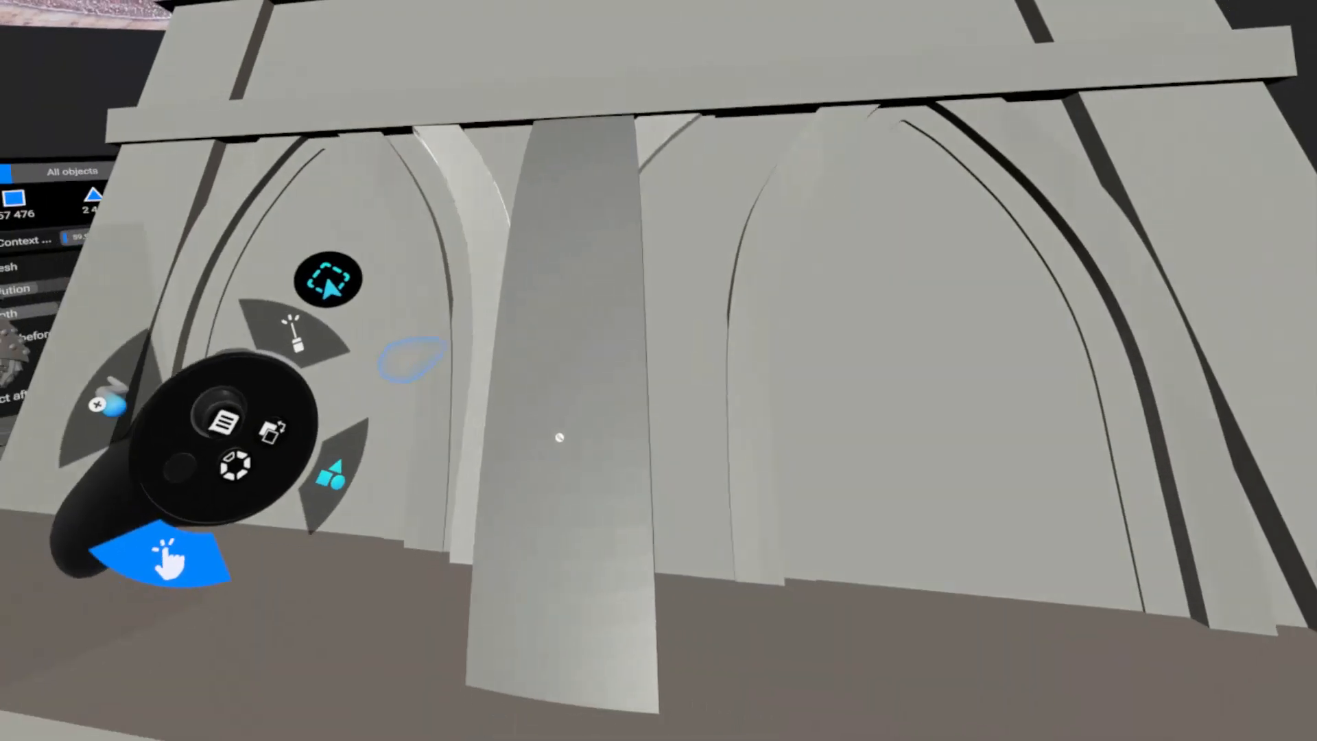
# Seat the cloned trim between the front arches behind the buttress and nudge the slab about 0.01 along Z.
pyautogui.moveTo(470, 335); pyautogui.dragTo(461, 302)
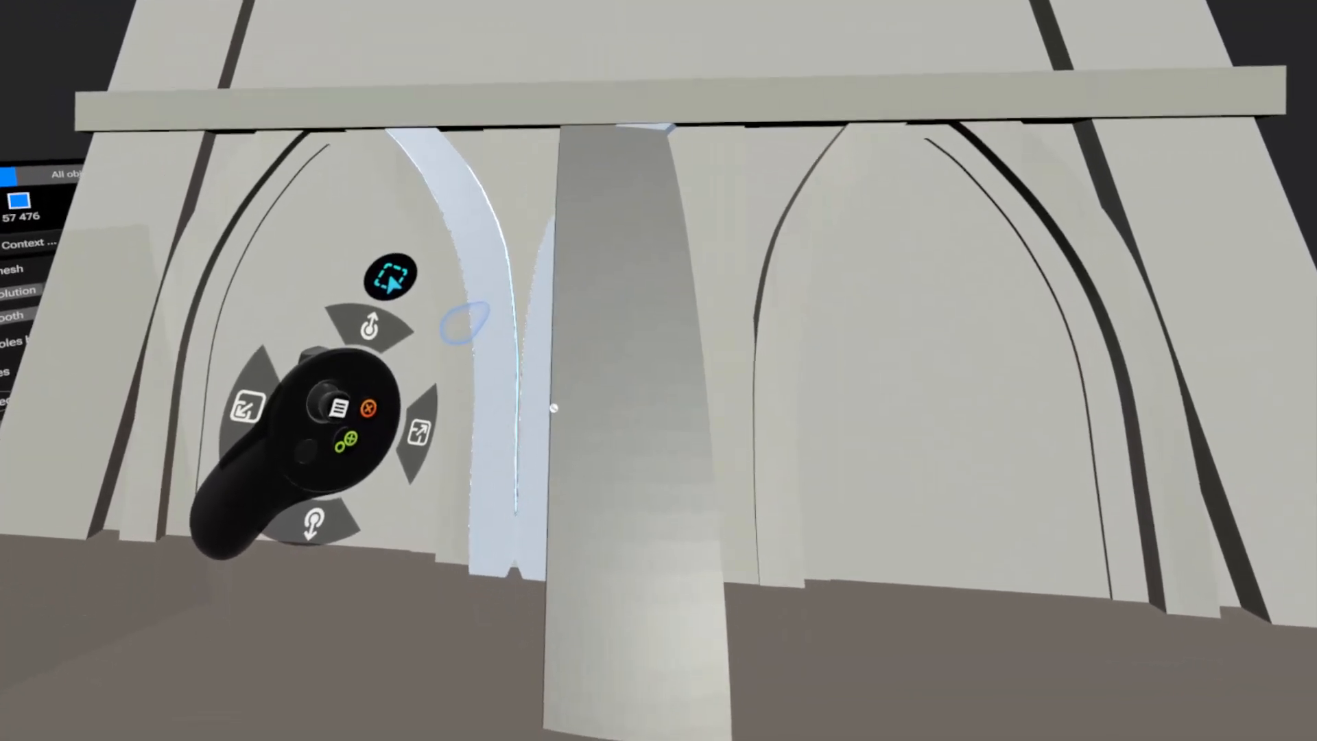
pyautogui.moveTo(464, 325); pyautogui.dragTo(458, 321)
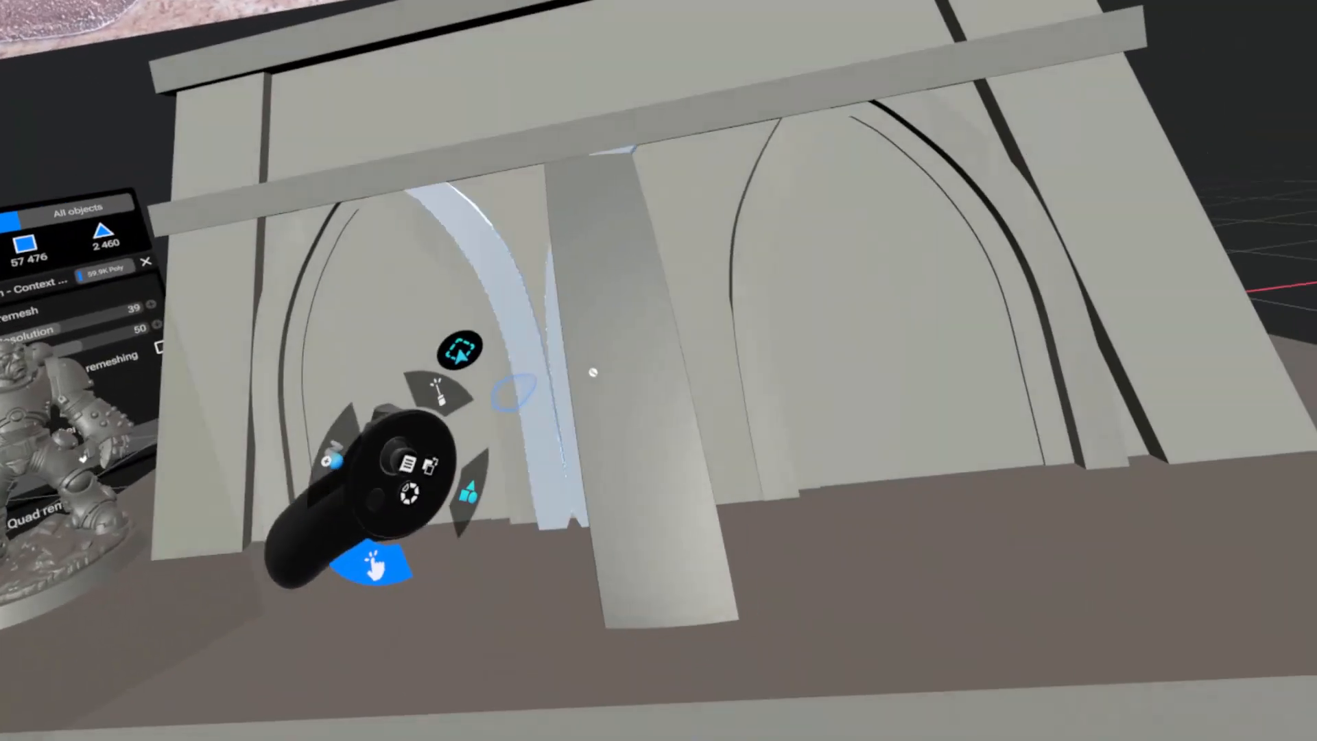
pyautogui.moveTo(514, 388); pyautogui.dragTo(118, 373)
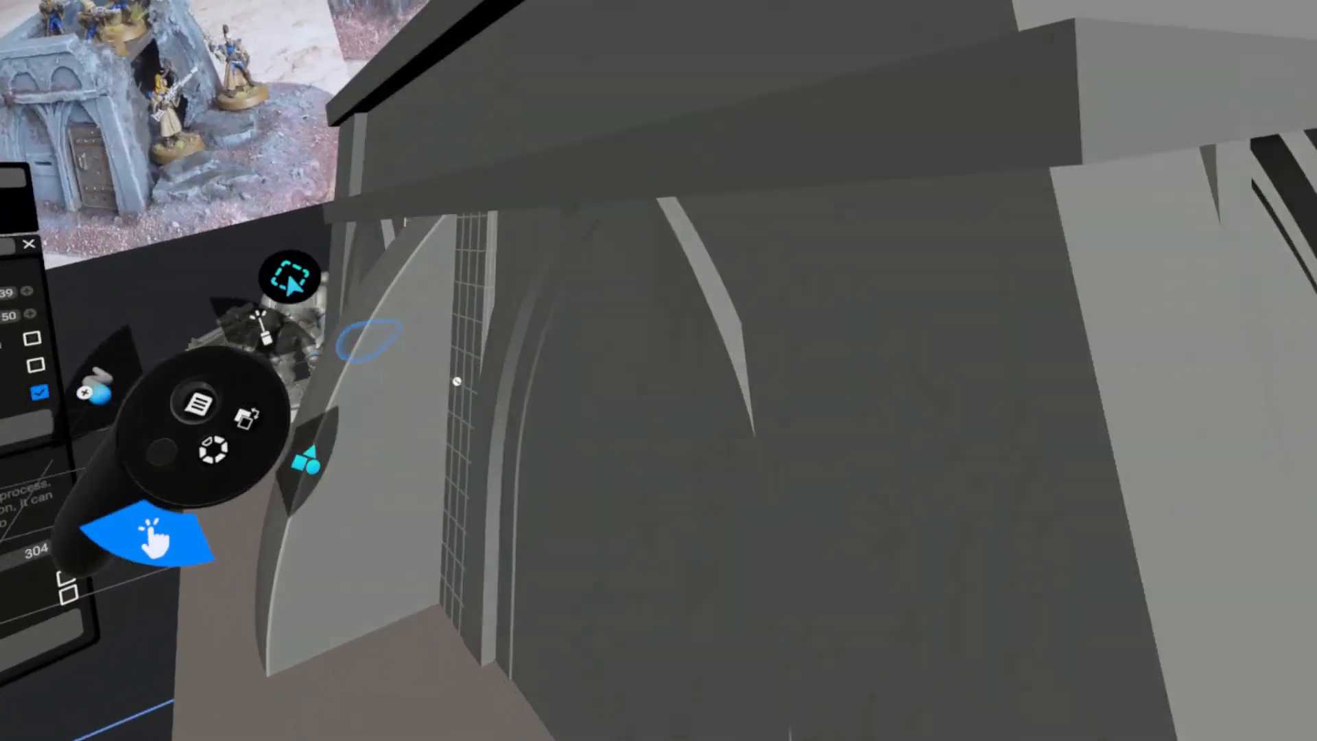
pyautogui.click(463, 380)
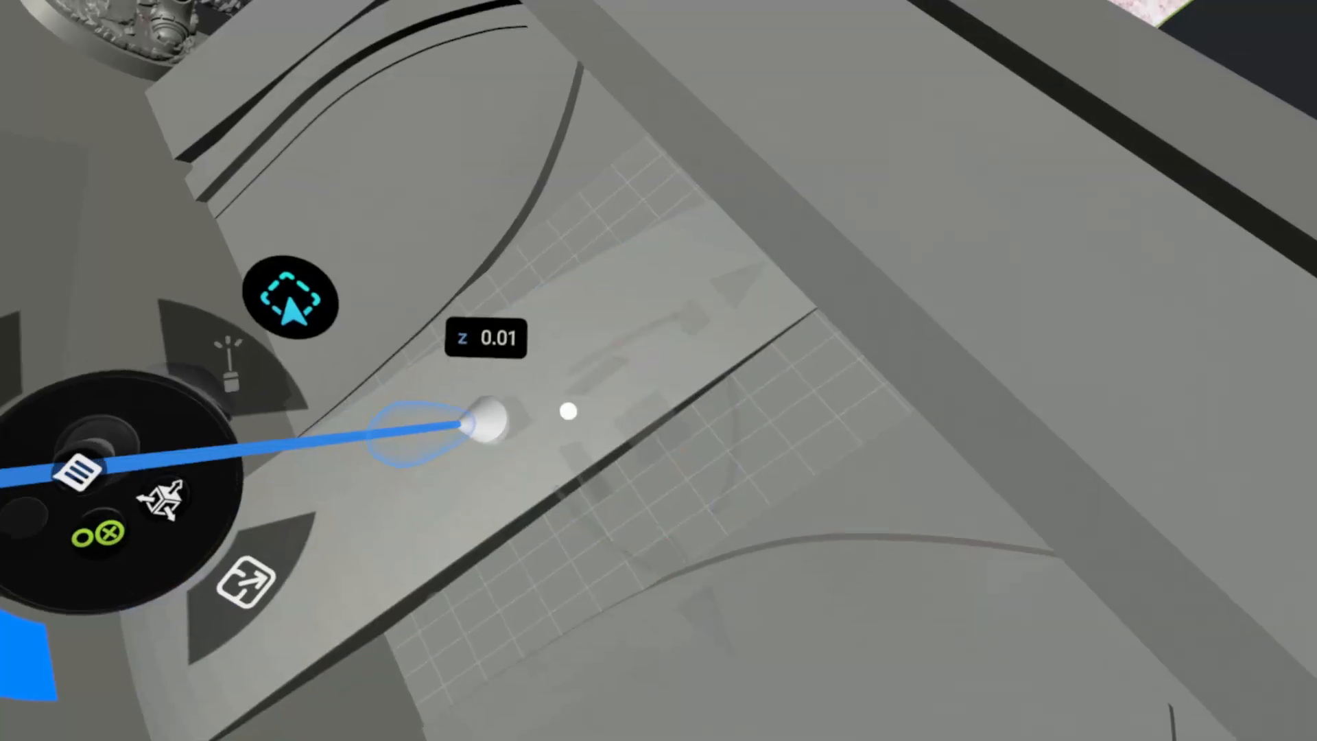
pyautogui.moveTo(483, 420); pyautogui.dragTo(478, 425)
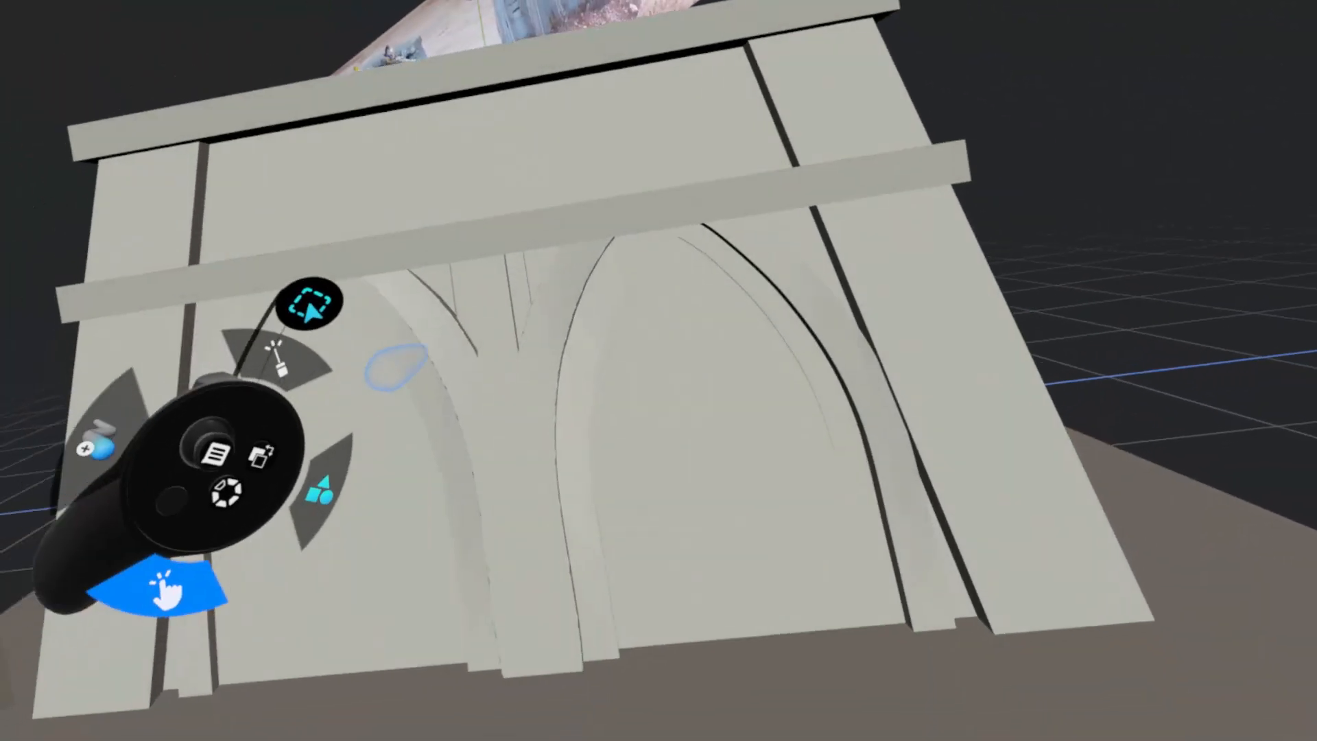
# Choose the Move brush for the side wall's Y-shaped trim, and select the trim together with the column between the arches.
pyautogui.click(393, 367)
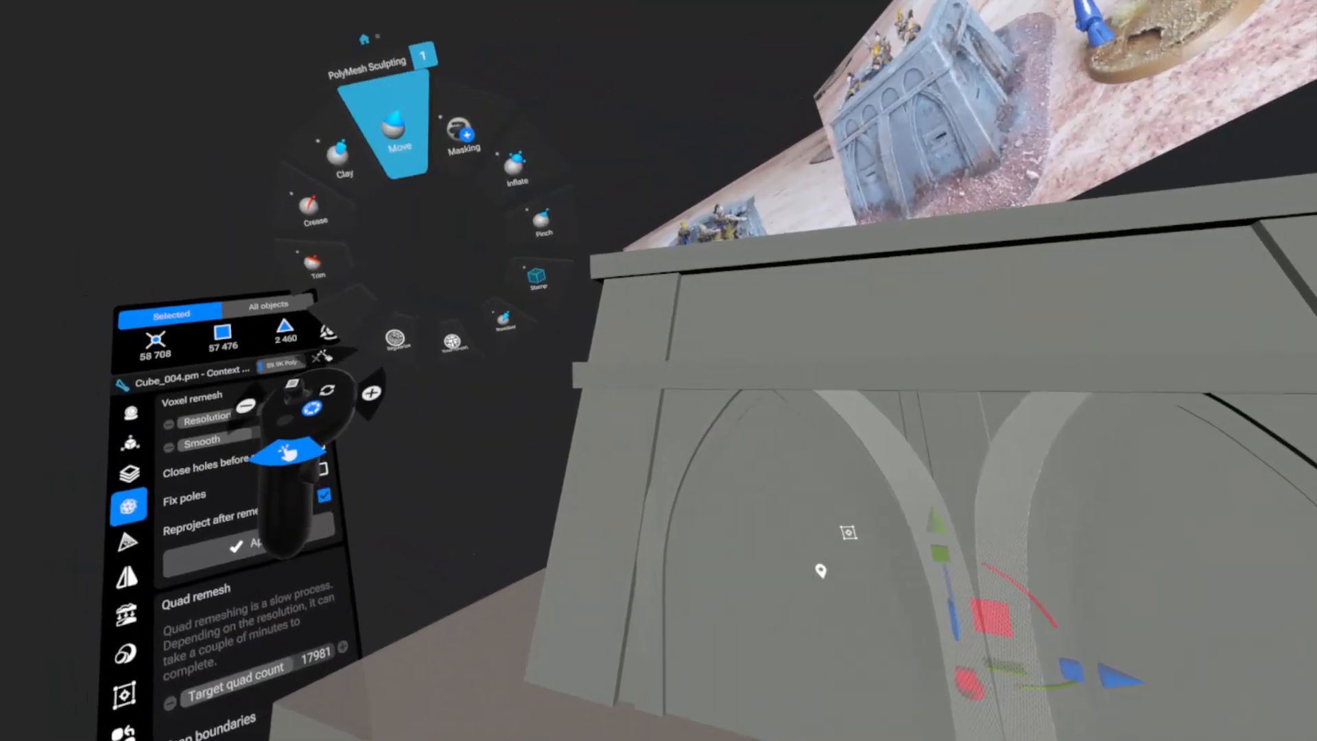
pyautogui.click(397, 142)
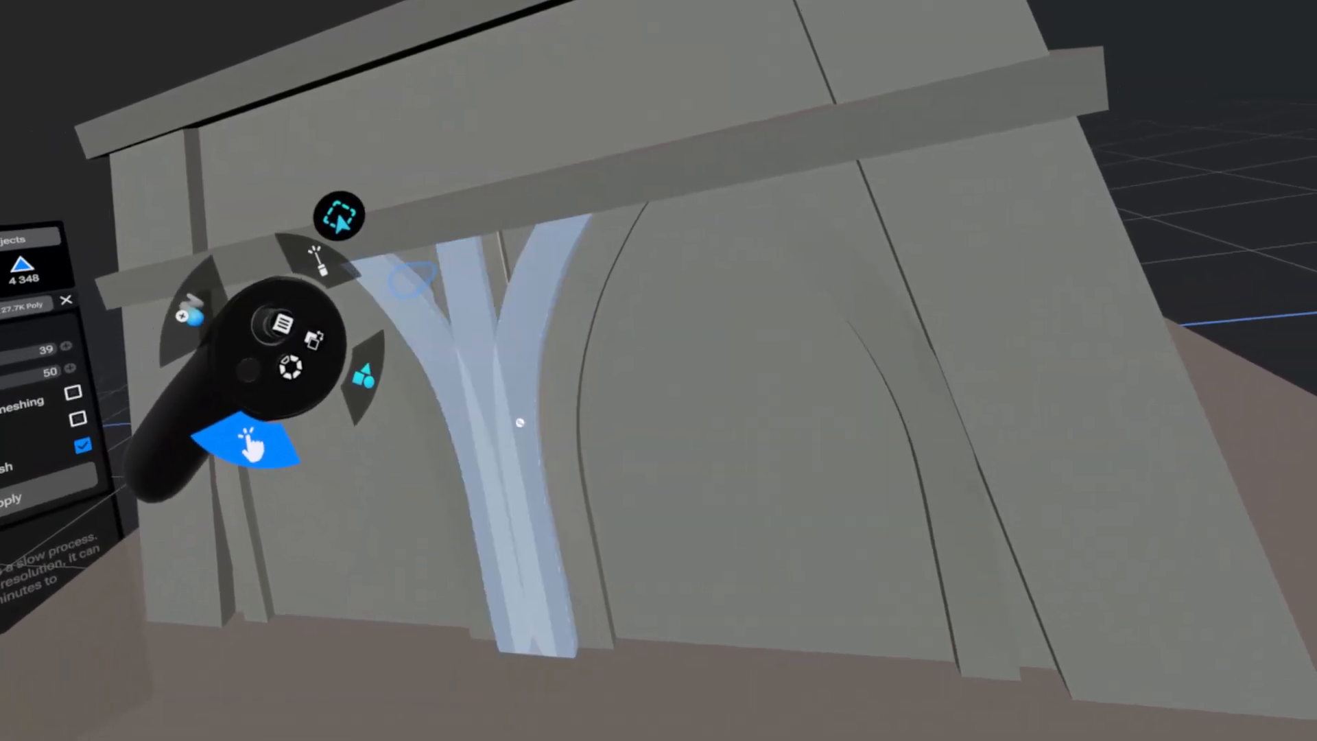
pyautogui.click(520, 422)
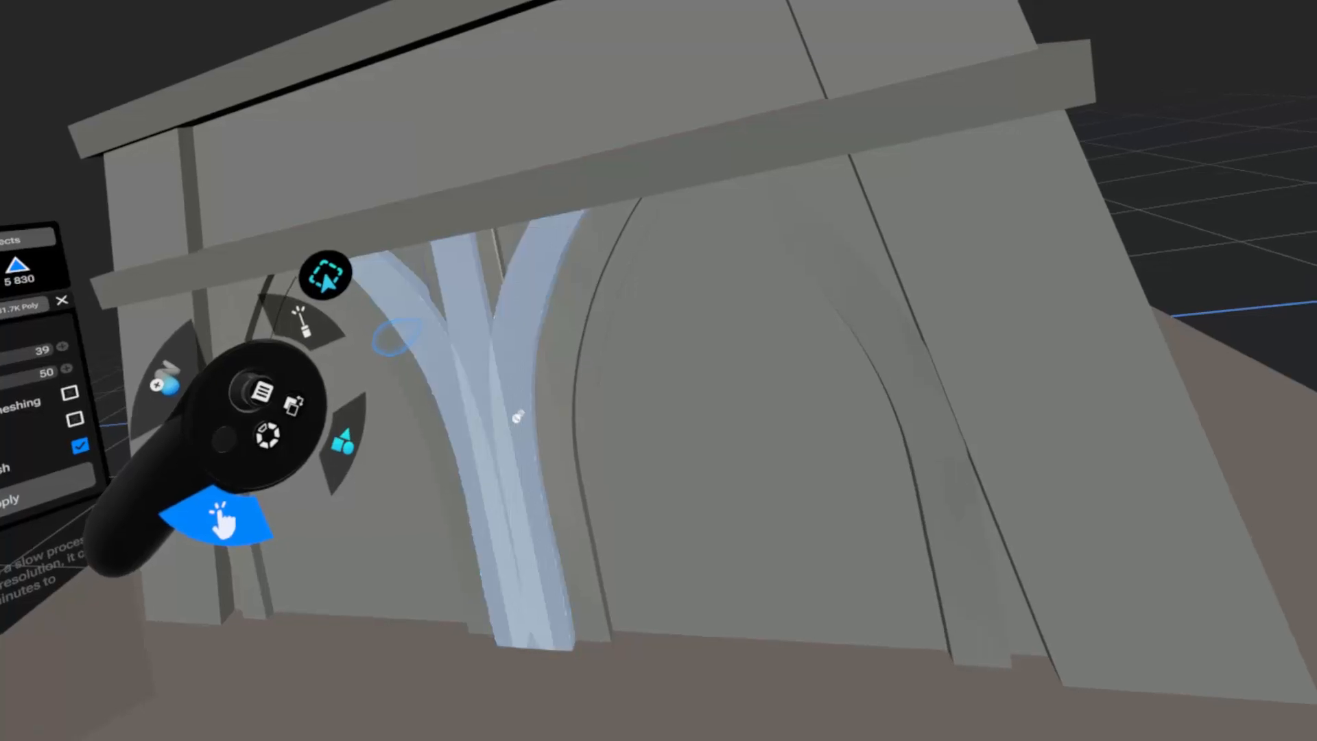